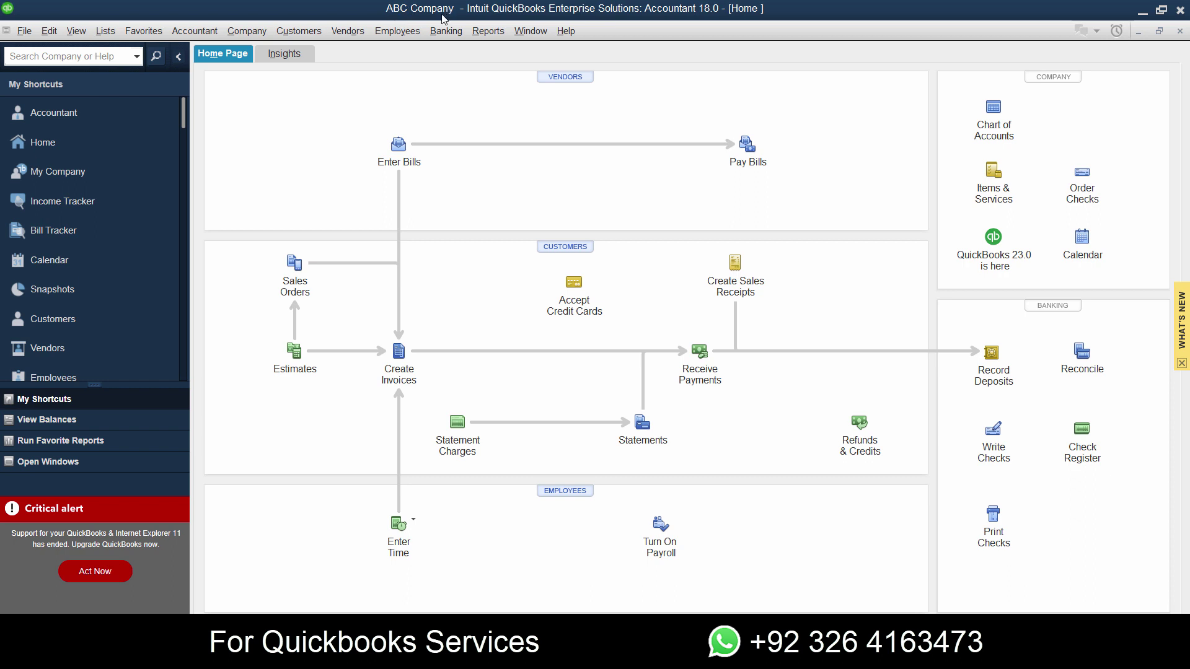
Step: Open the Customer Center from the Home Page, showing an empty customer list
click(571, 248)
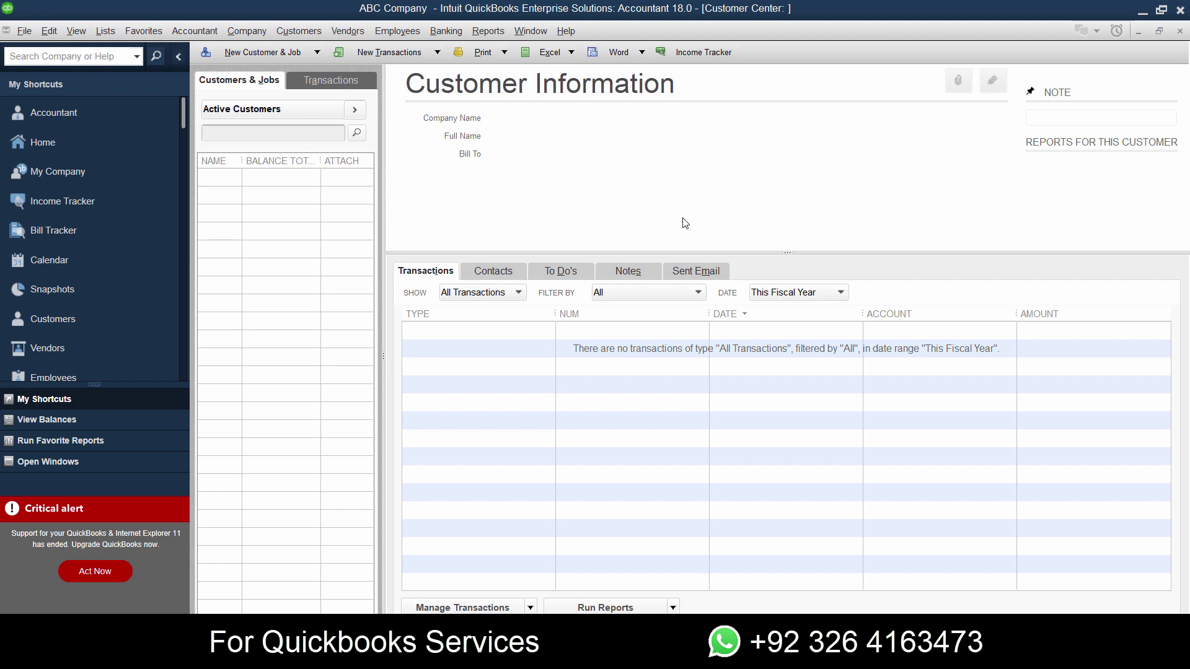
Step: In ChatGPT, paste a request for 20 customer names with 10,000–50,000 balances, adding 'amount' after 50,000
mouse_move(664, 658)
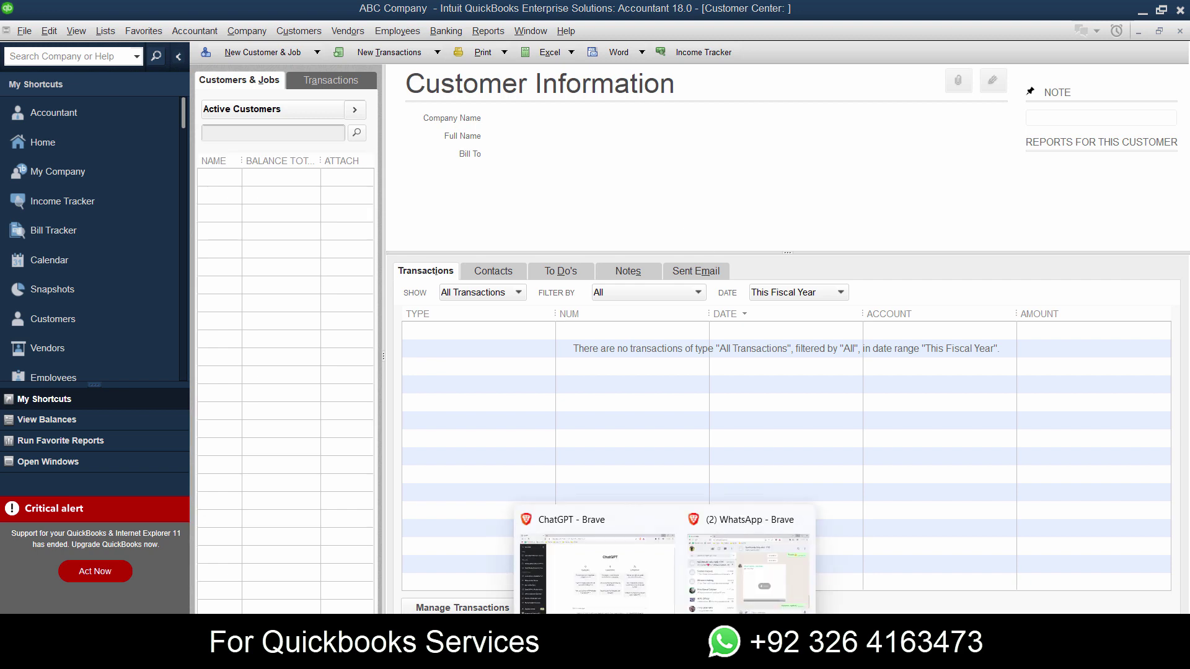
click(649, 606)
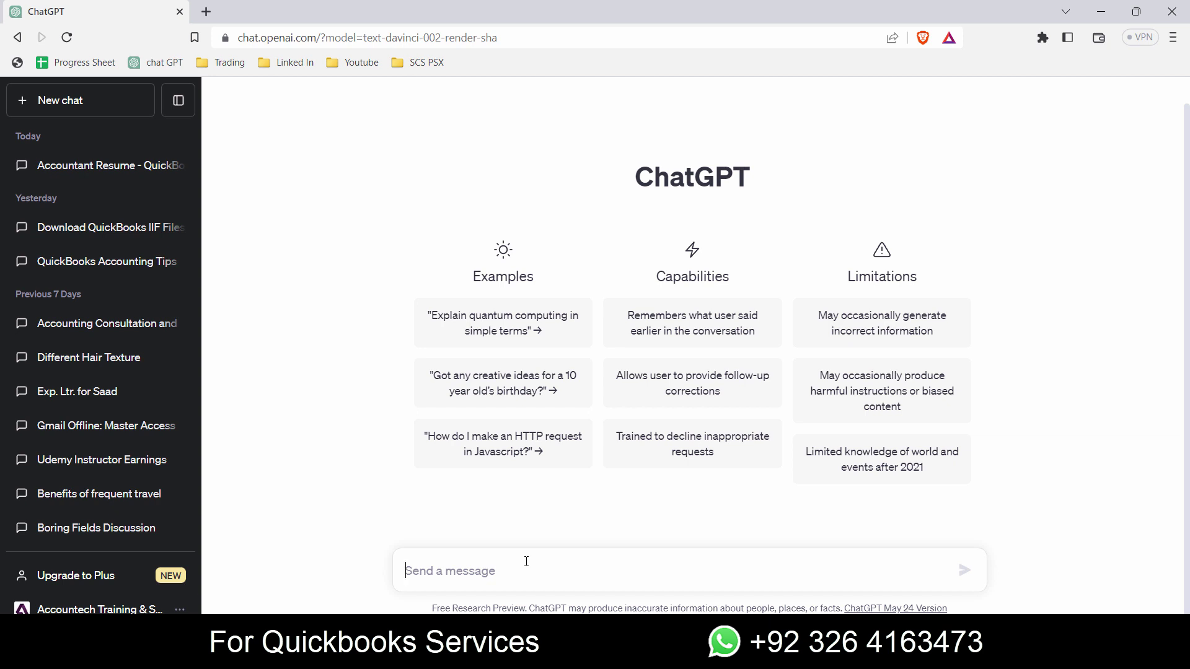
text(mention 20 customer names with random balances between 10,000 to 50,000 as sample data)
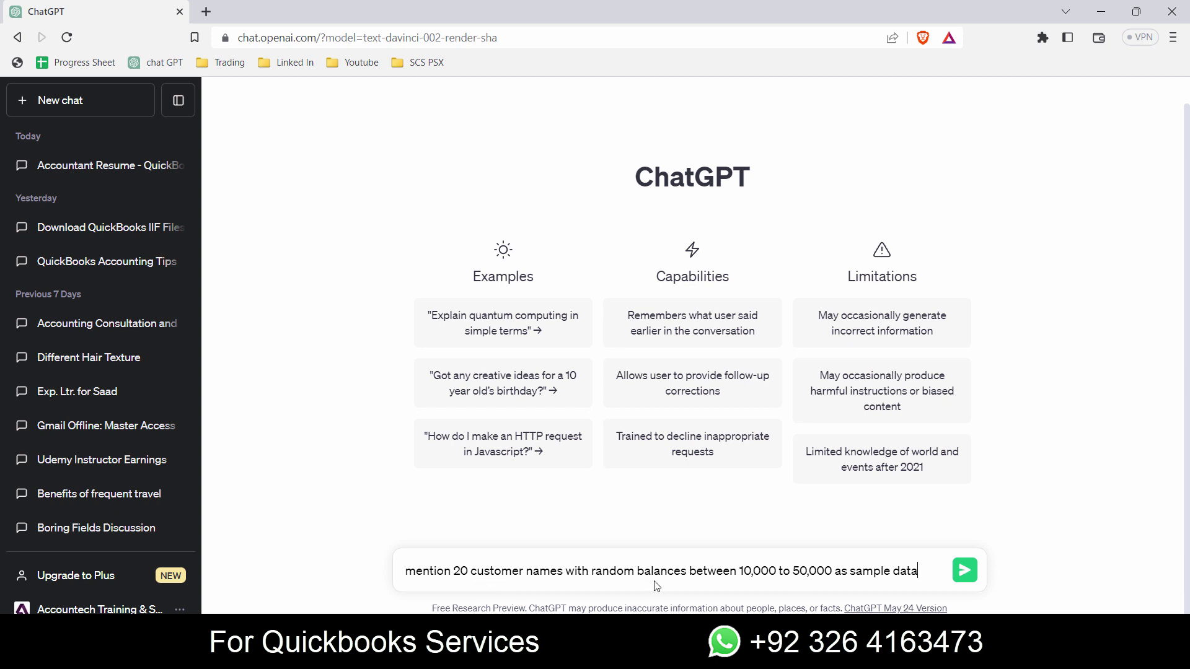
click(833, 572)
text(amount)
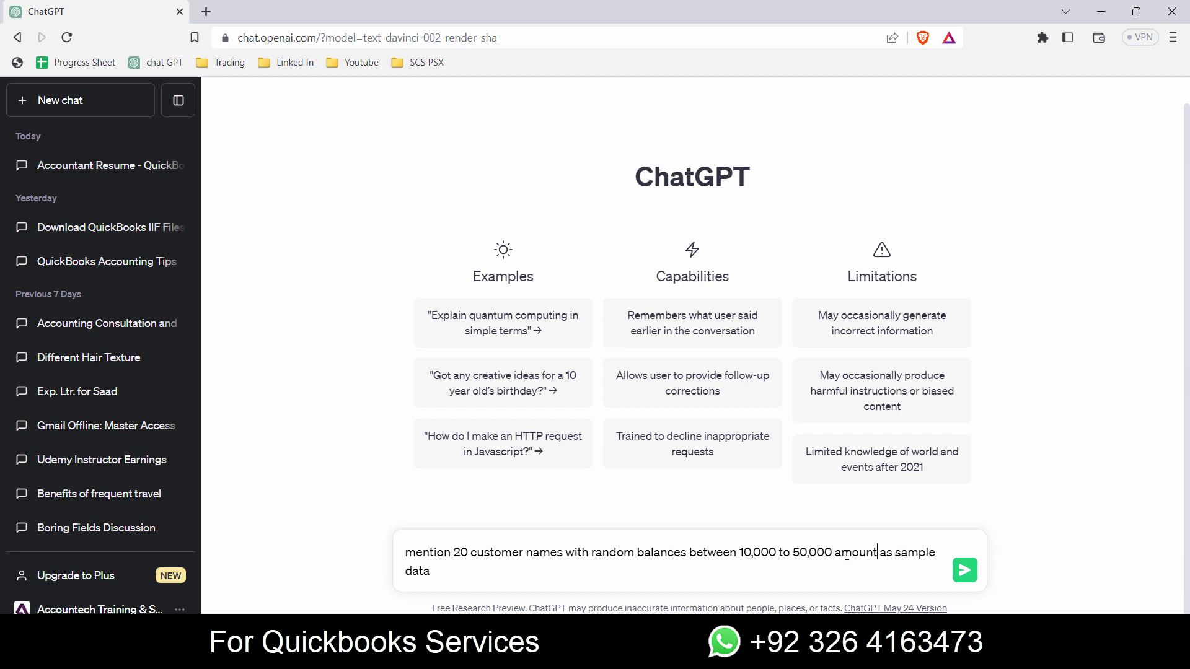
Step: Send the request and copy the returned list of 20 customers with balances
click(965, 573)
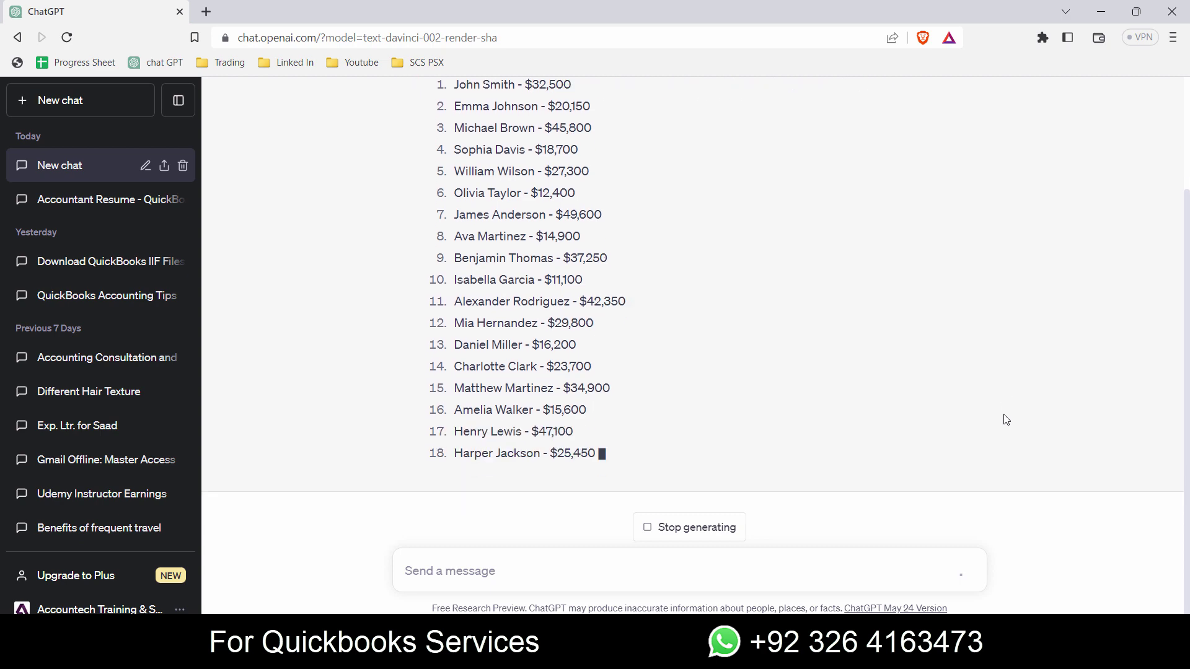
scroll(993, 417, up, 2)
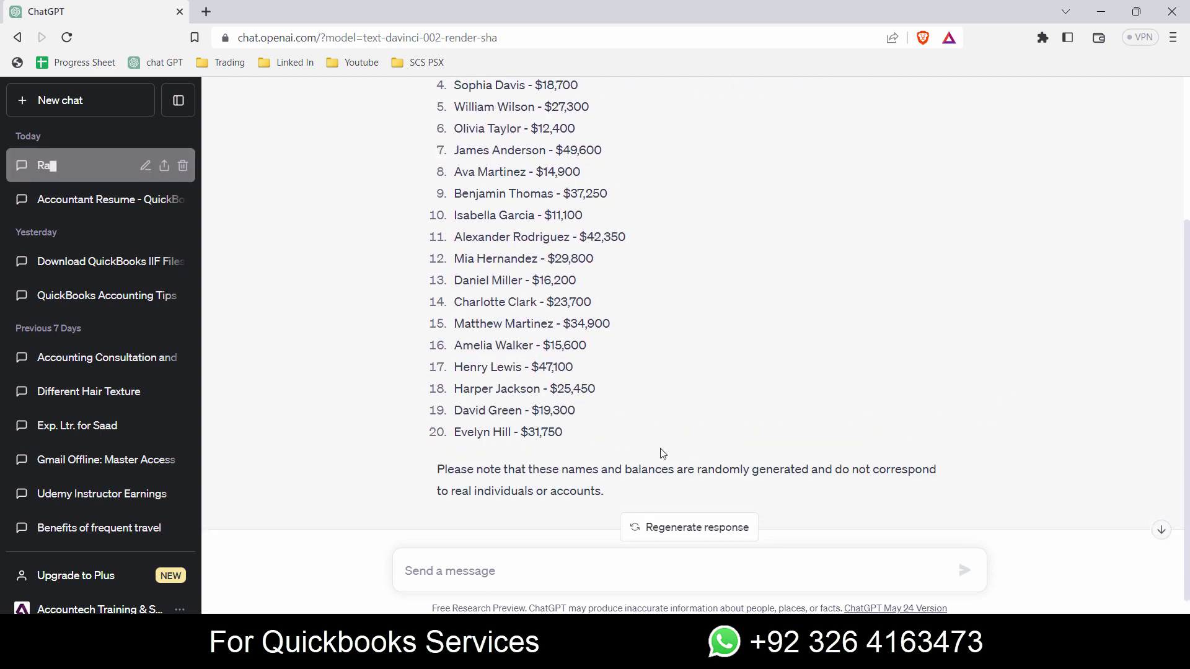
scroll(652, 464, down, 2)
drag(564, 388, 456, 169)
click(563, 582)
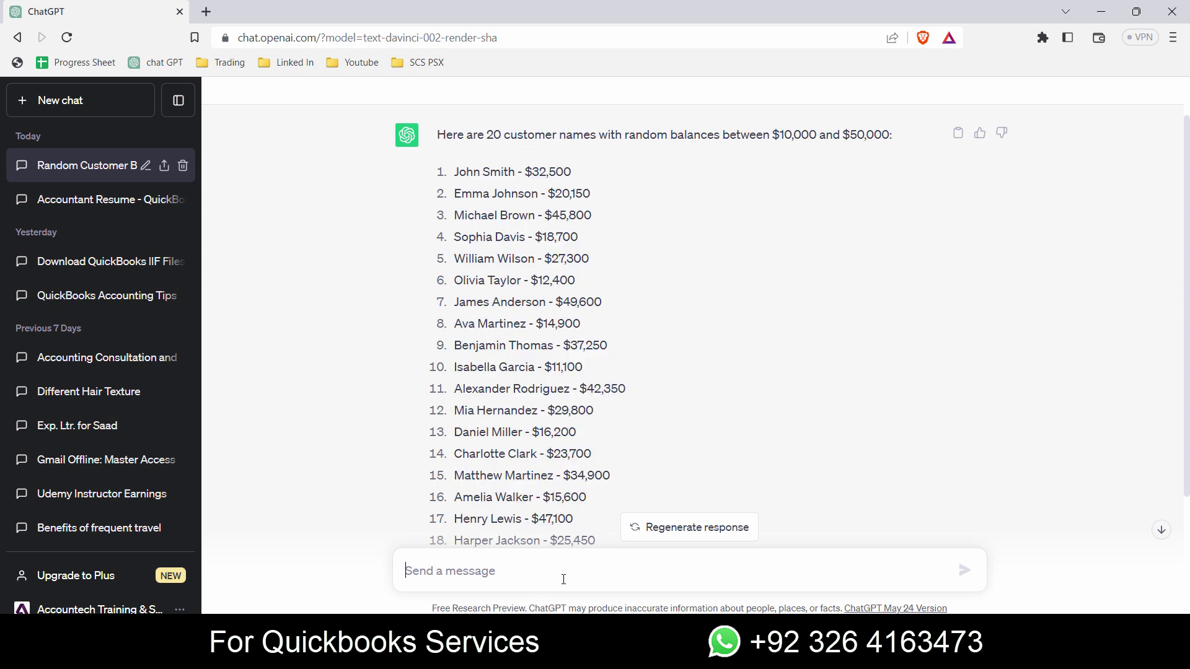
scroll(594, 543, down, 3)
drag(564, 388, 455, 231)
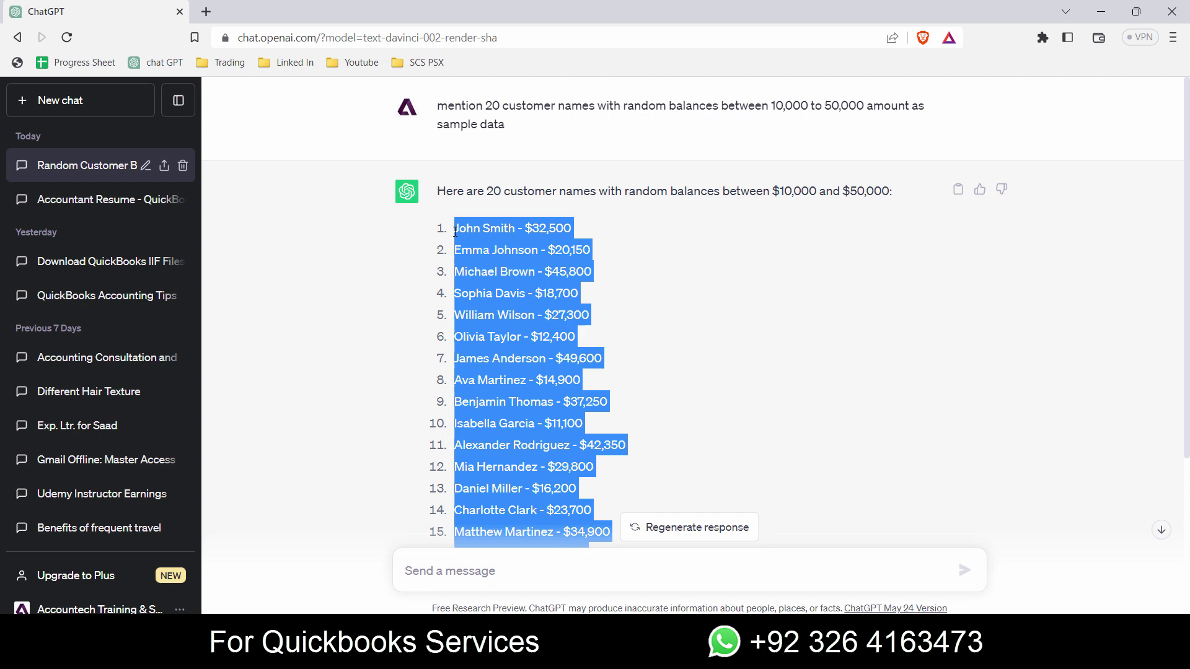
key(super)
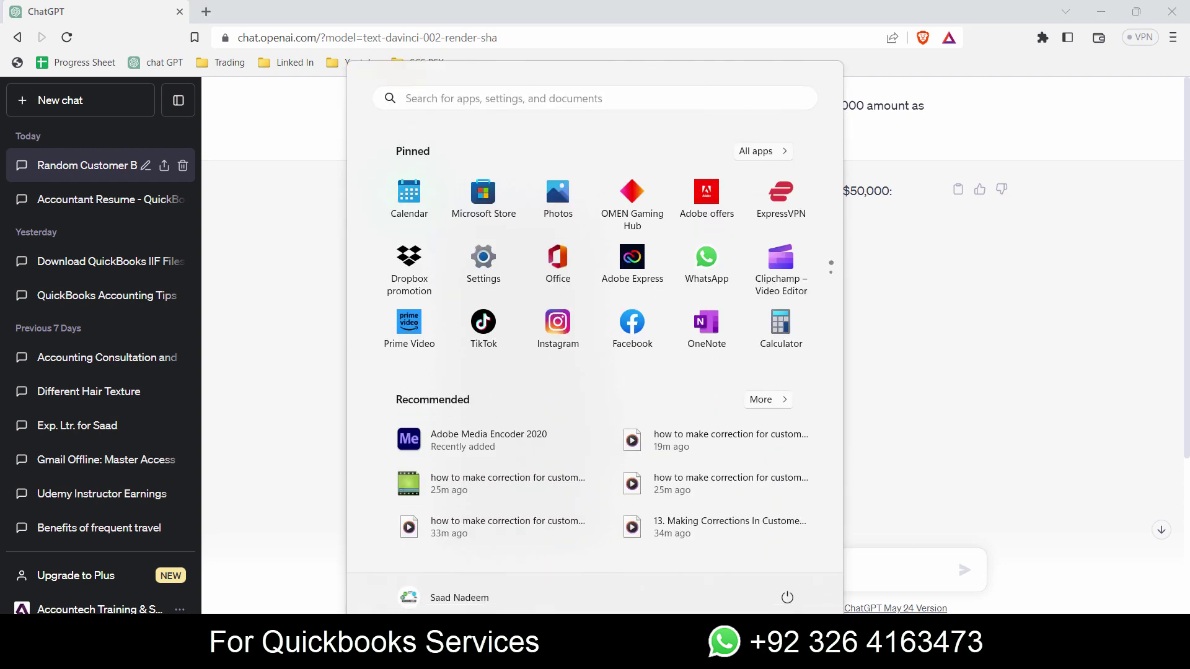
Step: Launch Excel, start a blank workbook and paste the customer list into column A, auto-fitting it
text(excel)
key(Return)
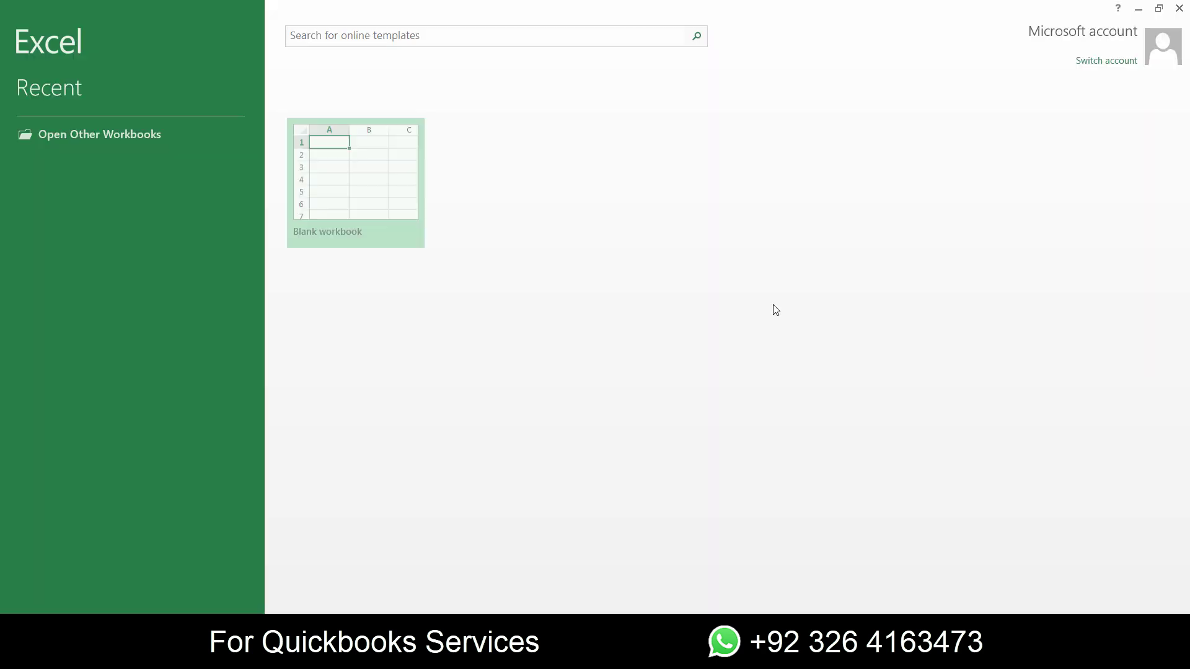
click(328, 163)
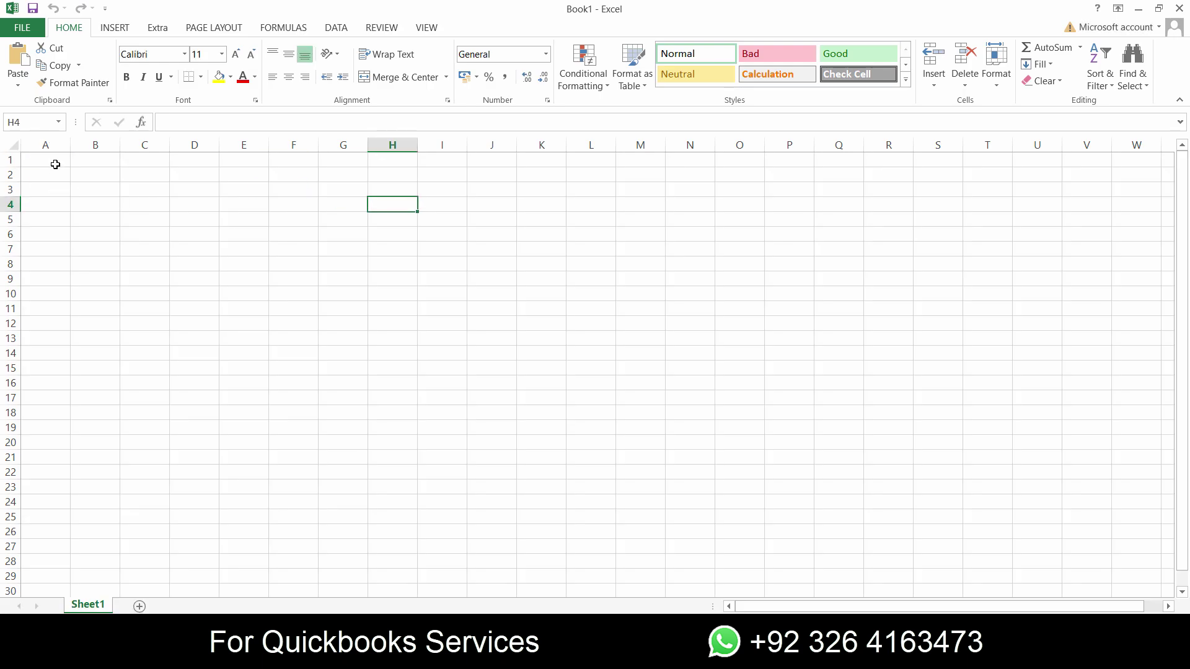
text(1. John Smith - $32,500 2. Emma Johnson - $20,150 3. Michael Brown - $45,800 4. Sophia Davis - $18,700 5. William Wilson - $27,300 6. Olivia Taylor - $12,400 7. James Anderson - $49,600 8. Ava Martinez - $14,900 9. Benjamin Thomas - $37,250 10. Isabella Garcia - $11,100 11. Alexander Rodriguez - $42,350 12. Mia Hernandez - $29,800 13. Daniel Miller - $16,200 14. Charlotte Clark - $23,700 15. Matthew Martinez - $34,900 16. Amelia Walker - $15,600 17. Henry Lewis - $47,100 18. Harper Jackson - $25,450 19. David Green - $19,300 20. Evelyn Hill - $31,750)
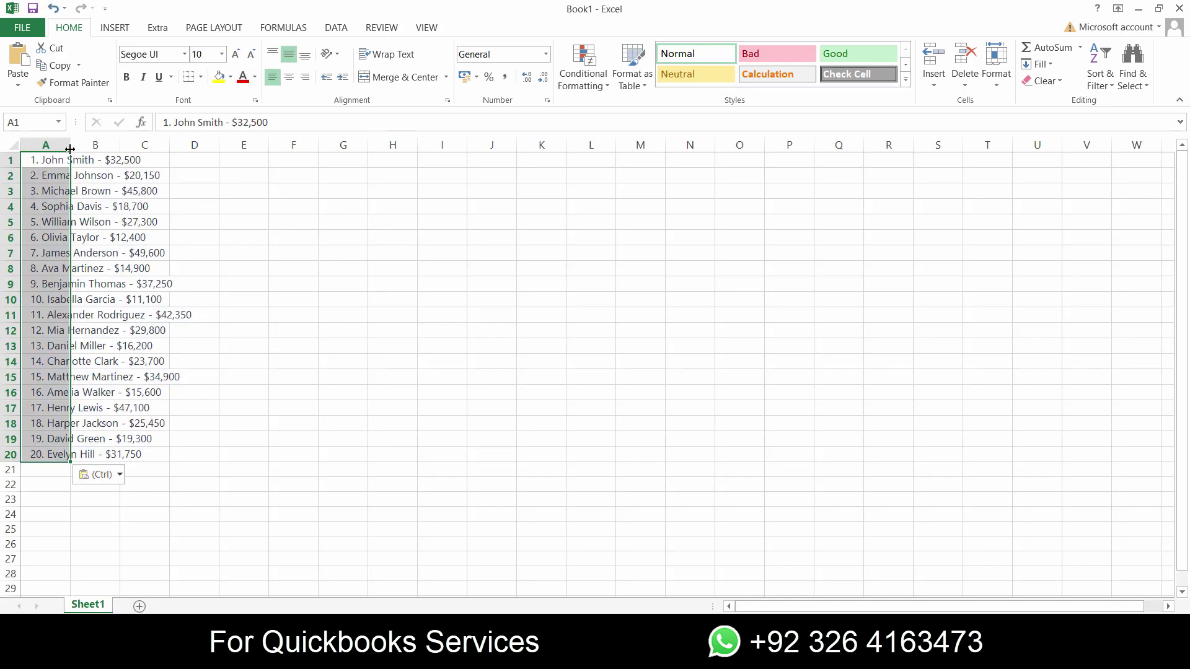
double_click(70, 145)
click(254, 239)
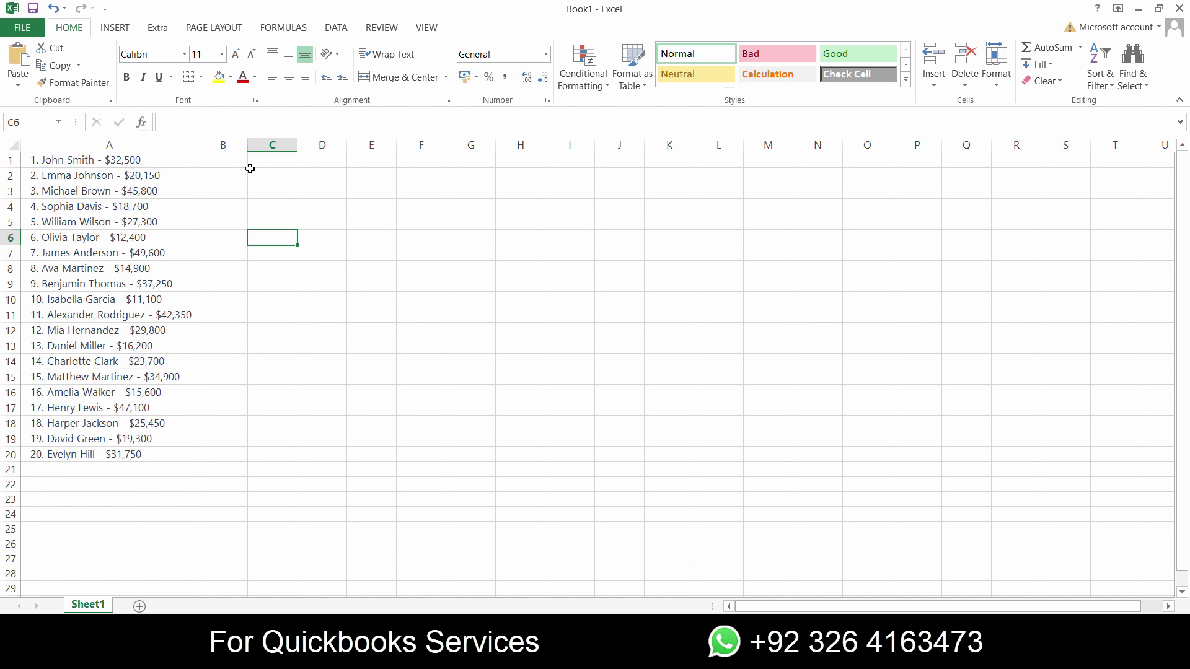
click(135, 163)
Step: Enter 'John Smith' in B1, then clear the suggested names from B3:B20
click(228, 162)
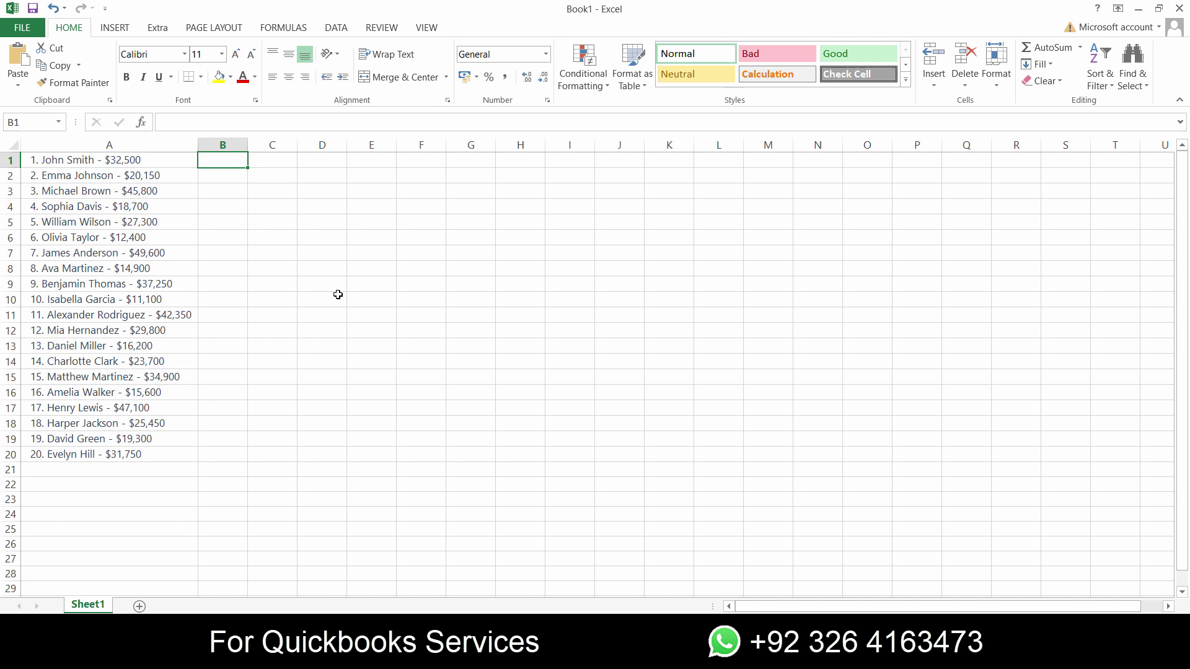
text(John)
key(BackSpace)
key(BackSpace)
key(BackSpace)
key(BackSpace)
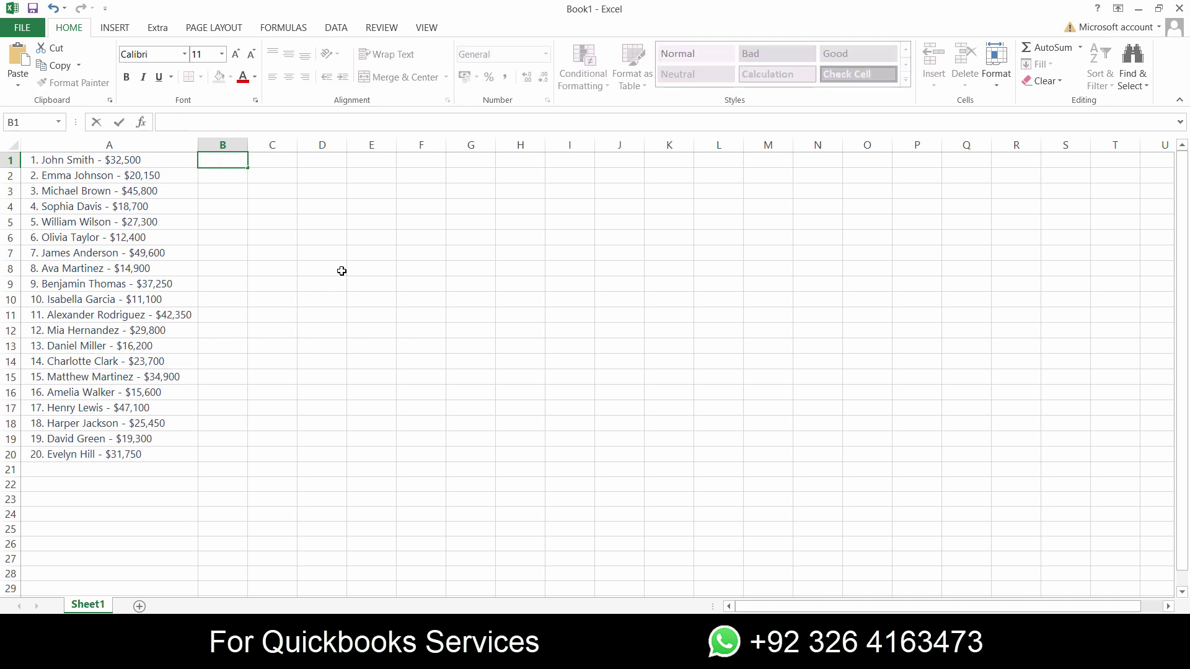
text(John)
key(BackSpace)
key(BackSpace)
key(BackSpace)
text(ohn Smith)
key(Return)
text(E)
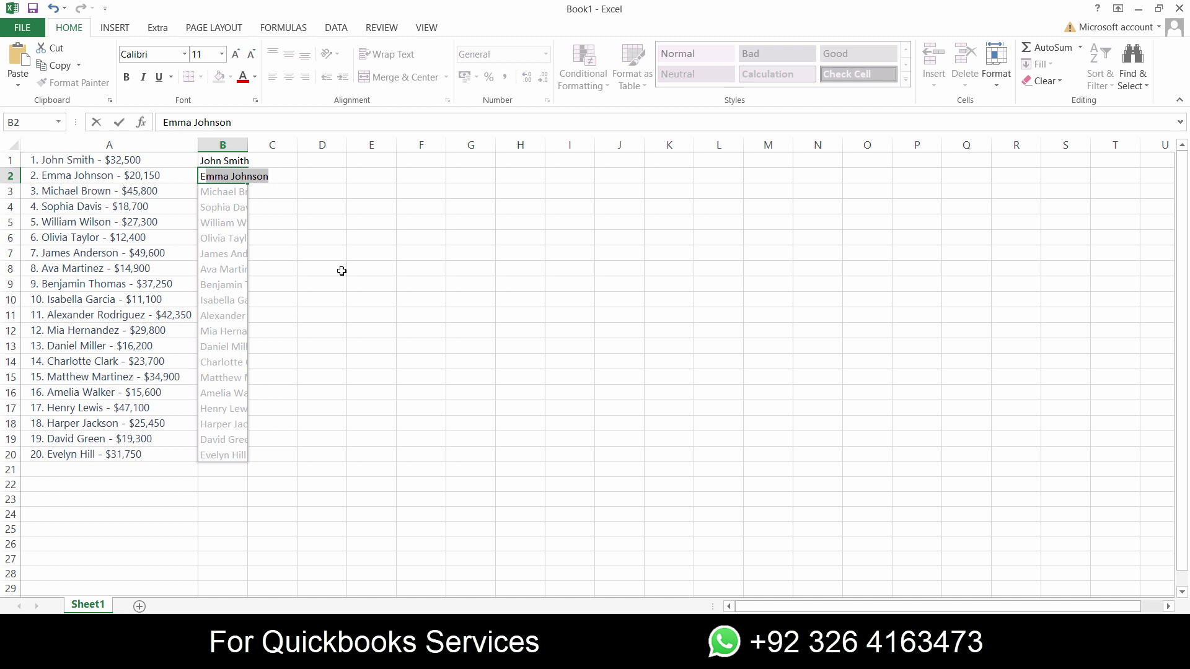
key(Return)
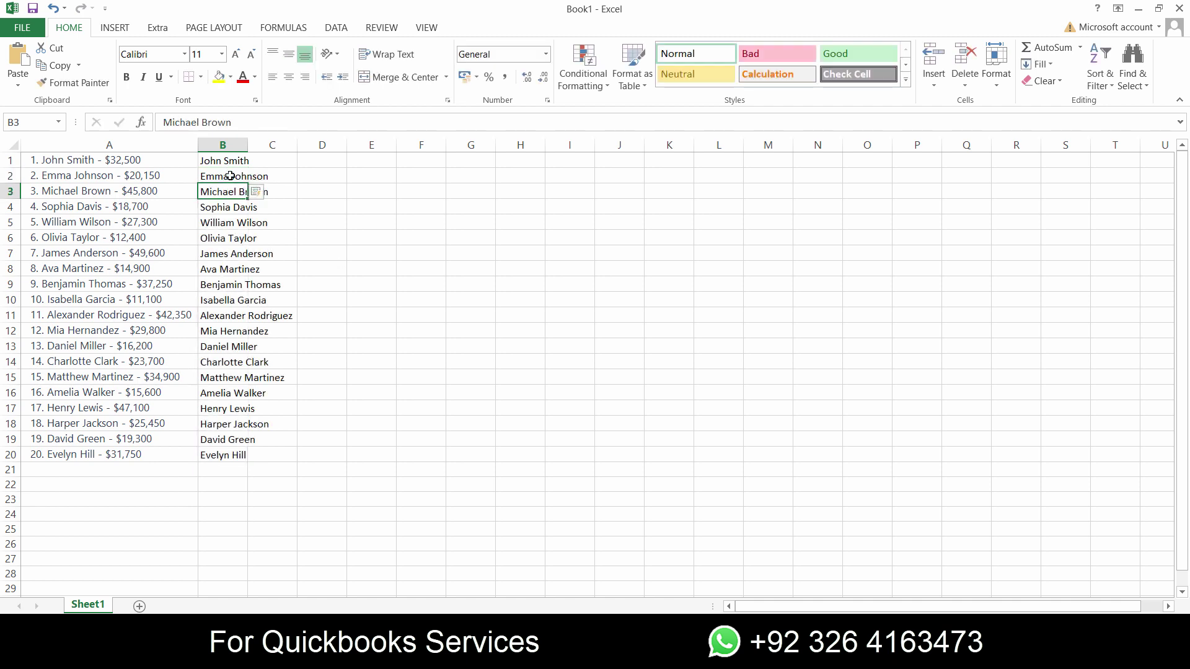
key(ctrl+shift+Down)
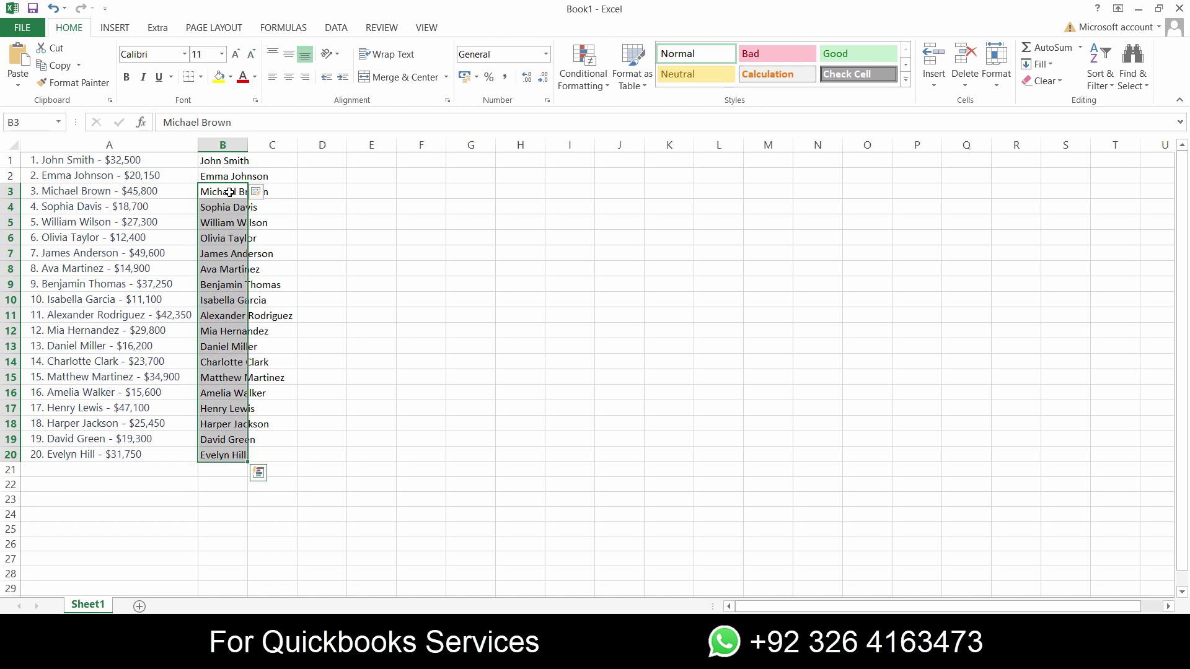
key(Delete)
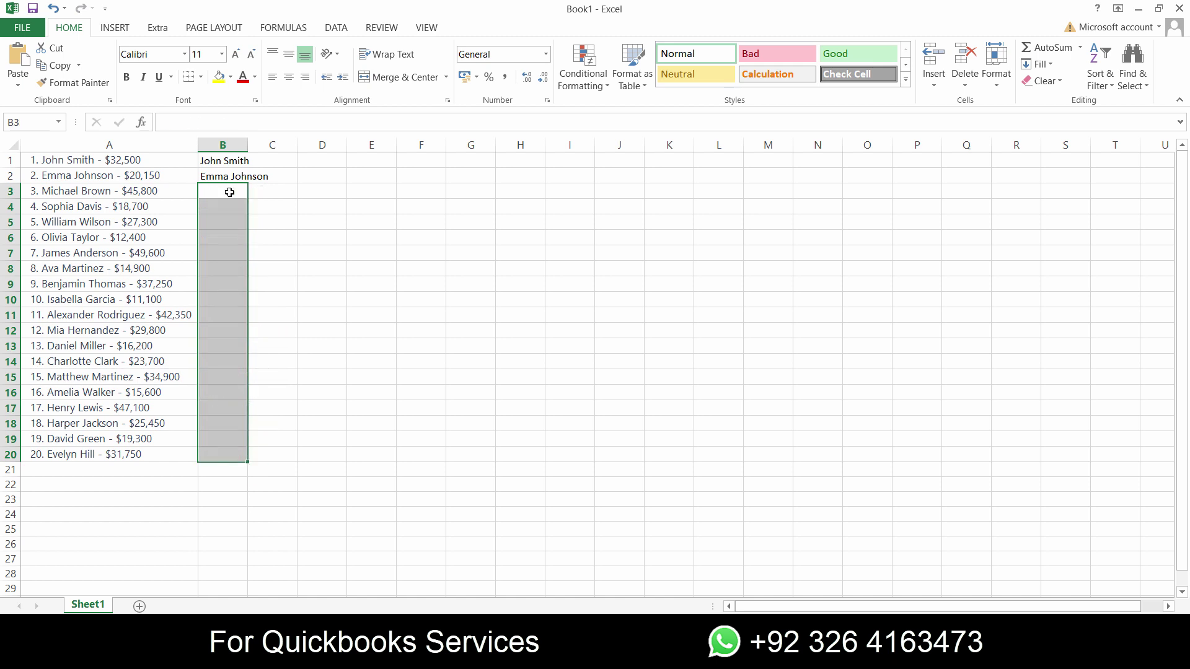
Step: Fill the B1:B2 example names down to row 20 using the Flash Fill option
click(236, 160)
drag(233, 173, 234, 177)
double_click(248, 145)
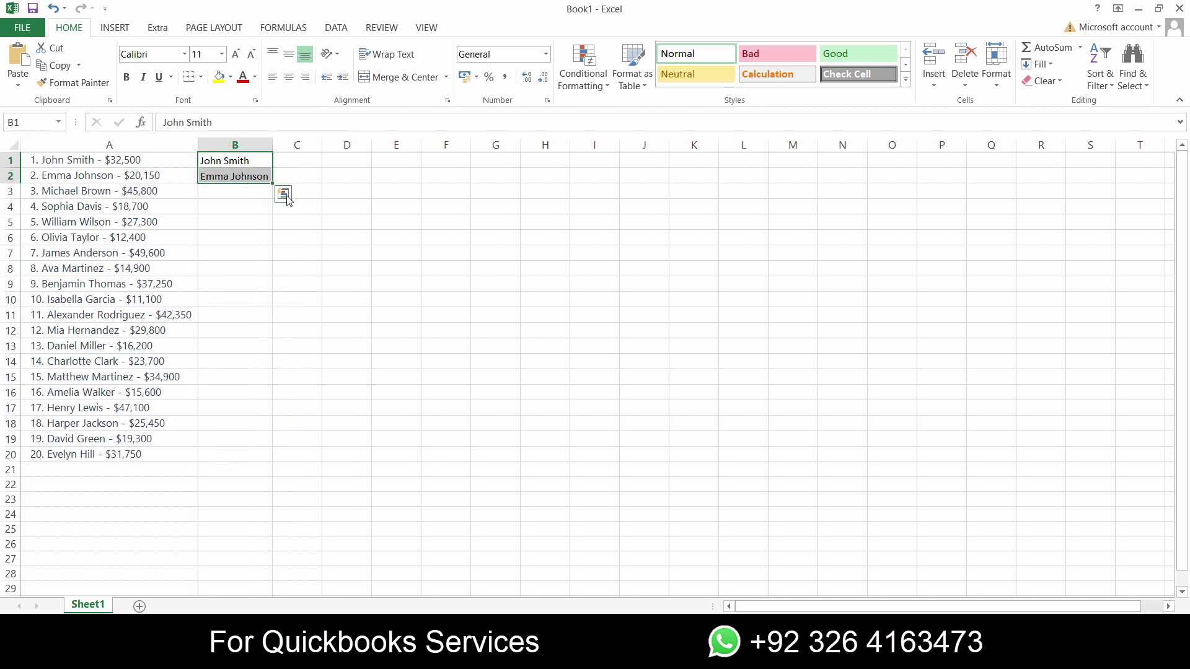
double_click(275, 185)
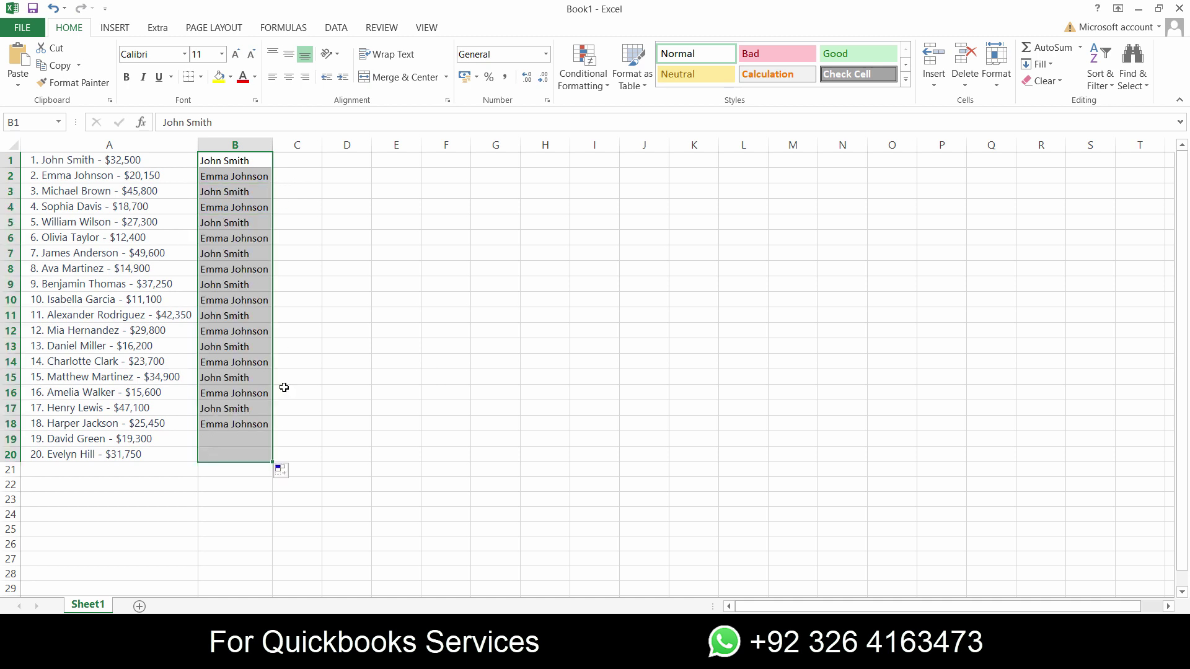
click(292, 473)
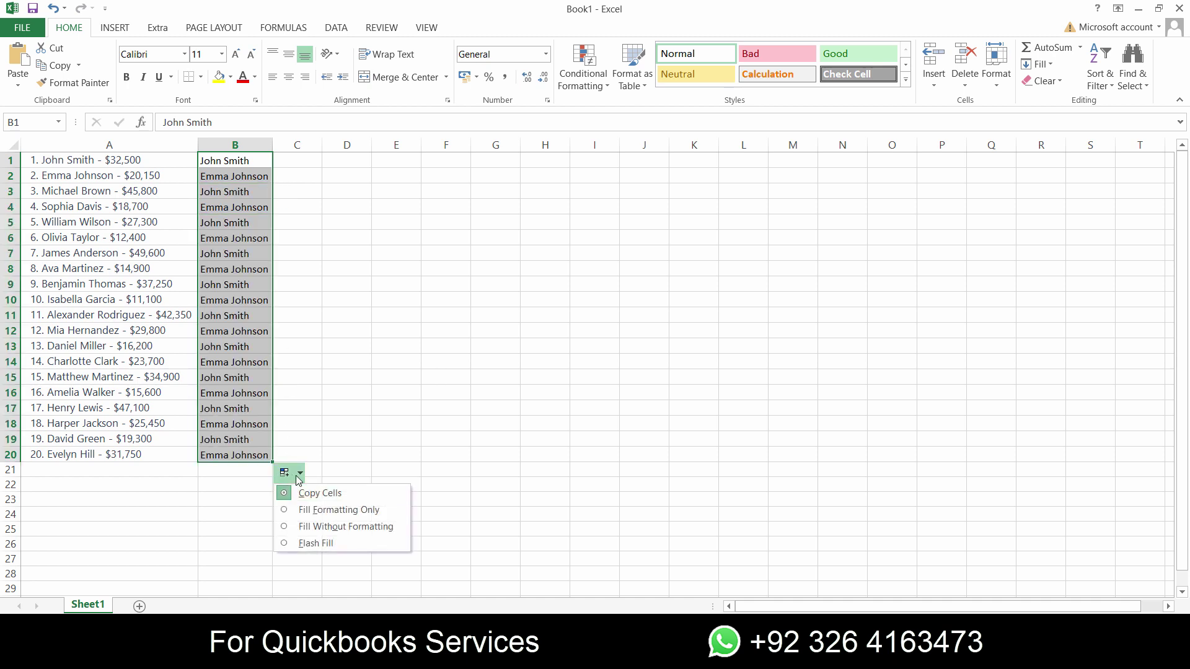
click(298, 476)
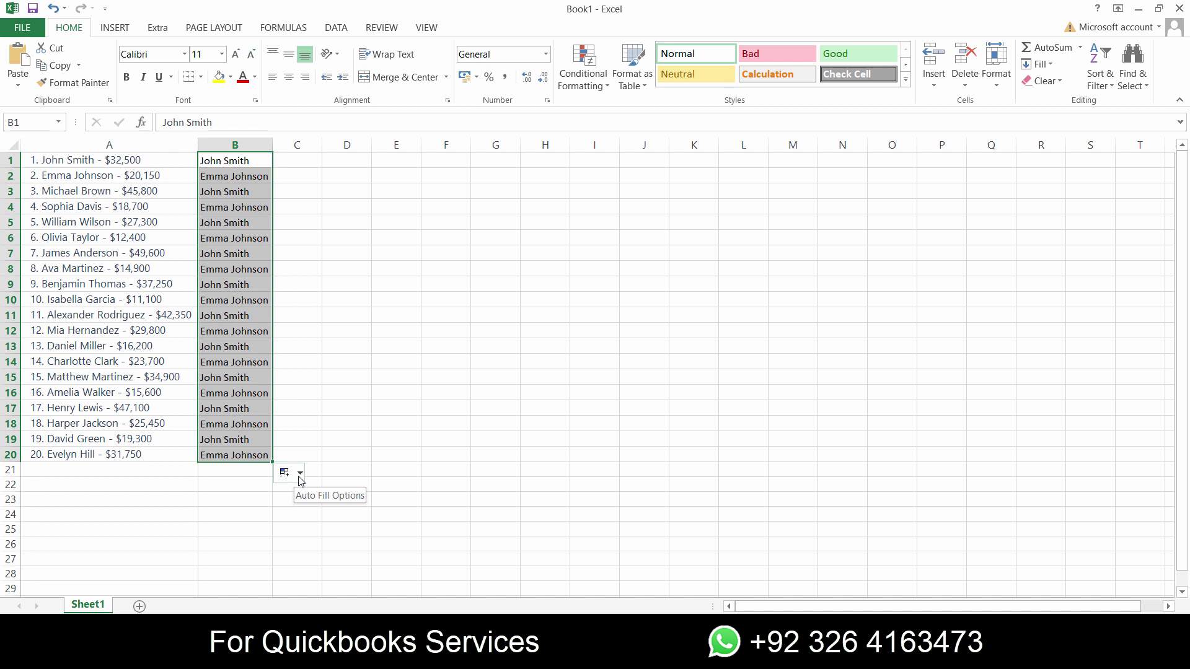
click(301, 476)
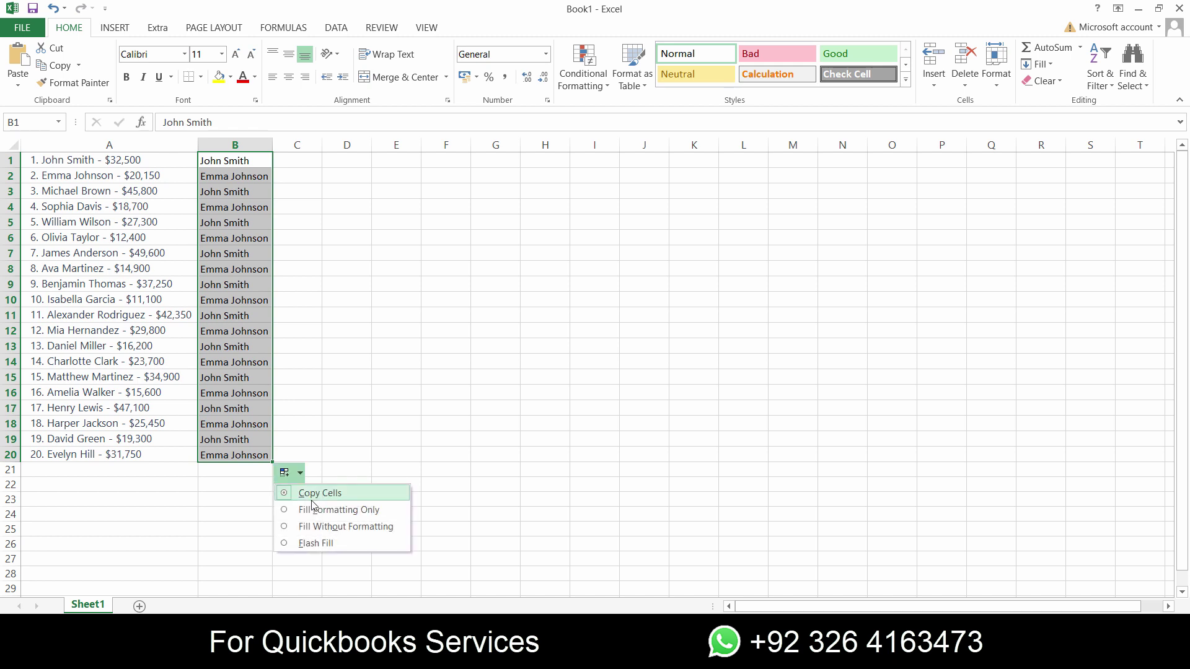
click(314, 544)
click(235, 221)
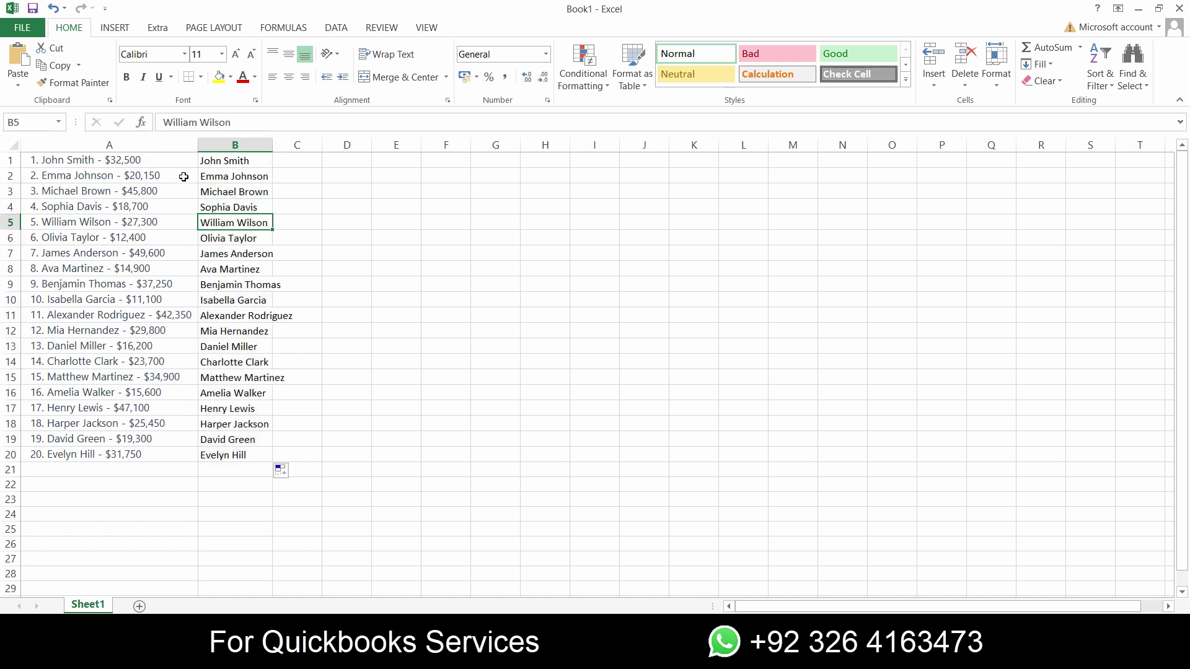
click(150, 164)
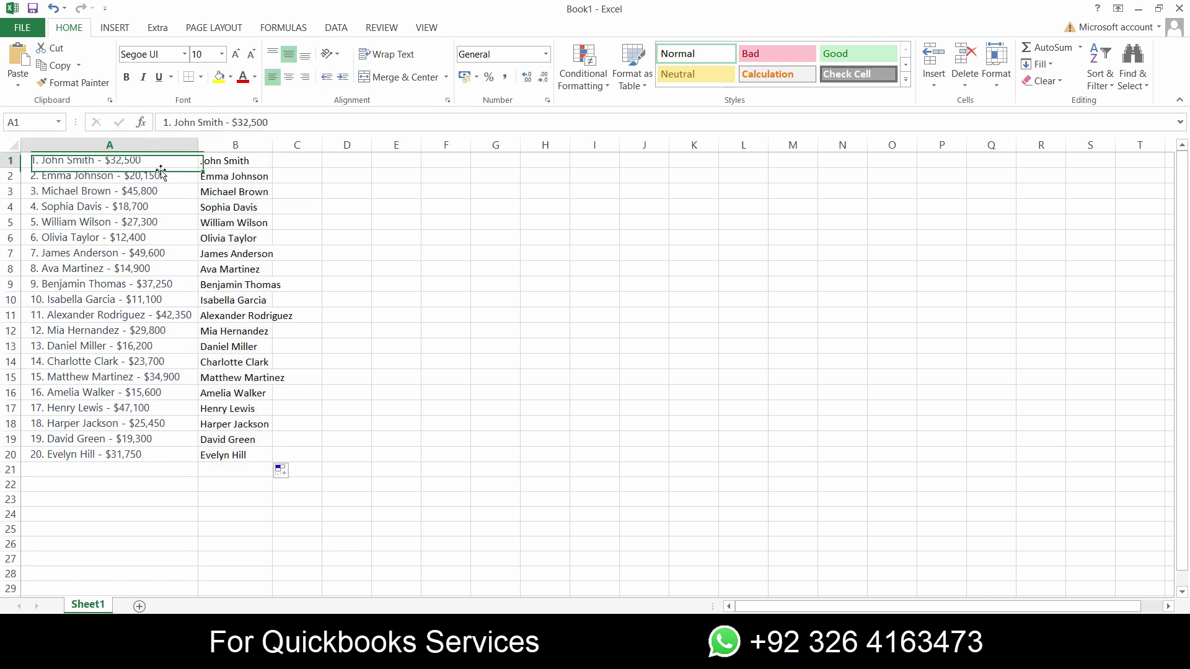
Step: Enter balances 32500 and 20150 in column C so the remaining amounts fill in as plain numbers
click(259, 164)
click(313, 157)
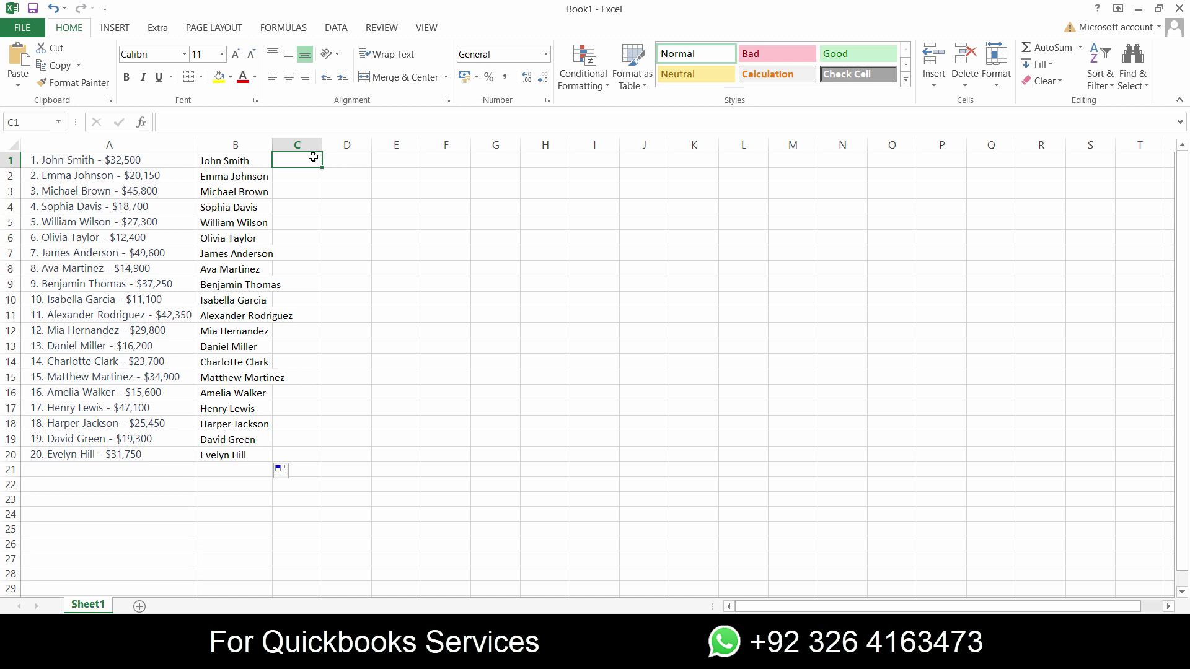
text(32500)
key(Return)
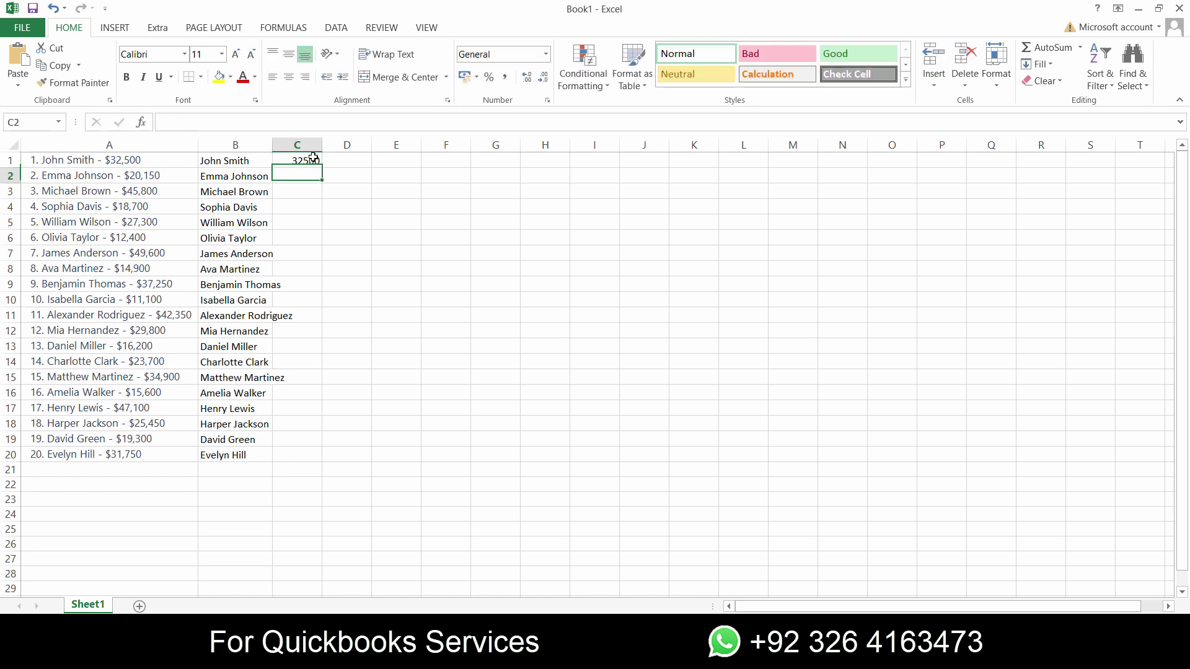
text(20150)
key(Return)
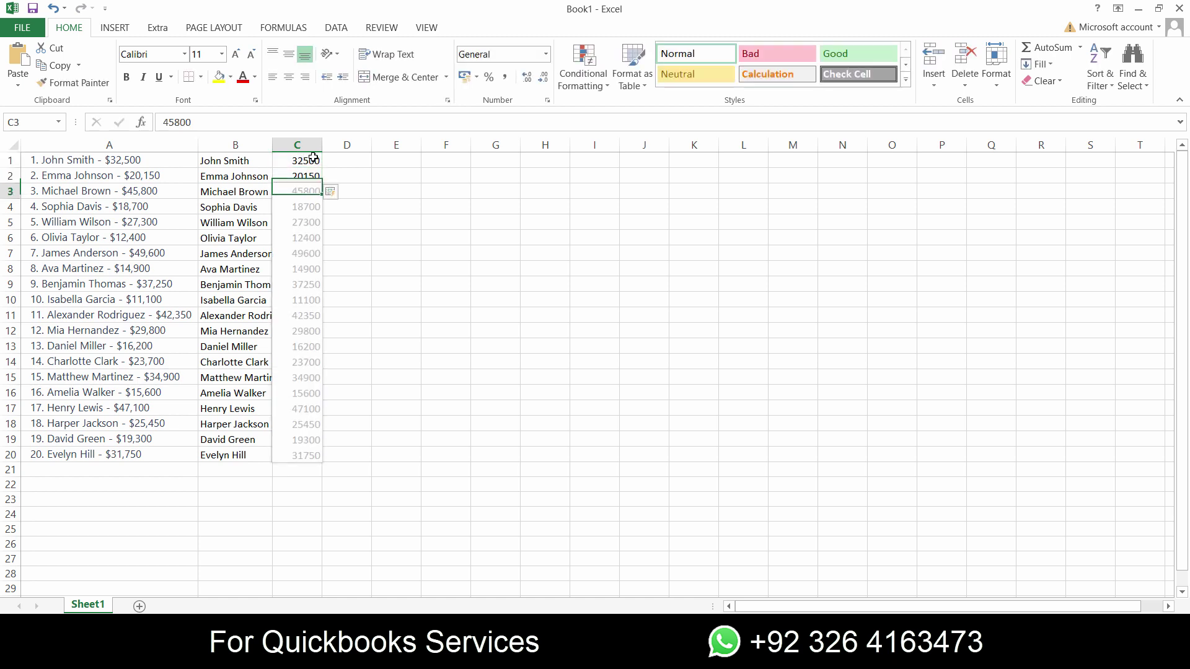
click(302, 286)
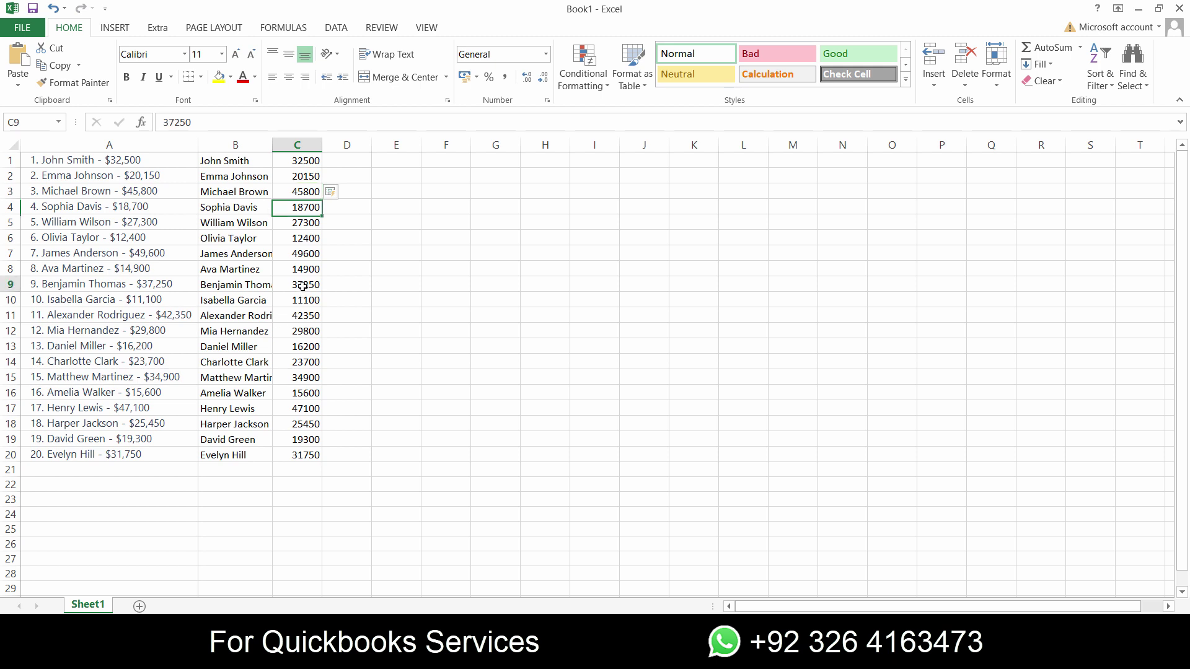
click(160, 289)
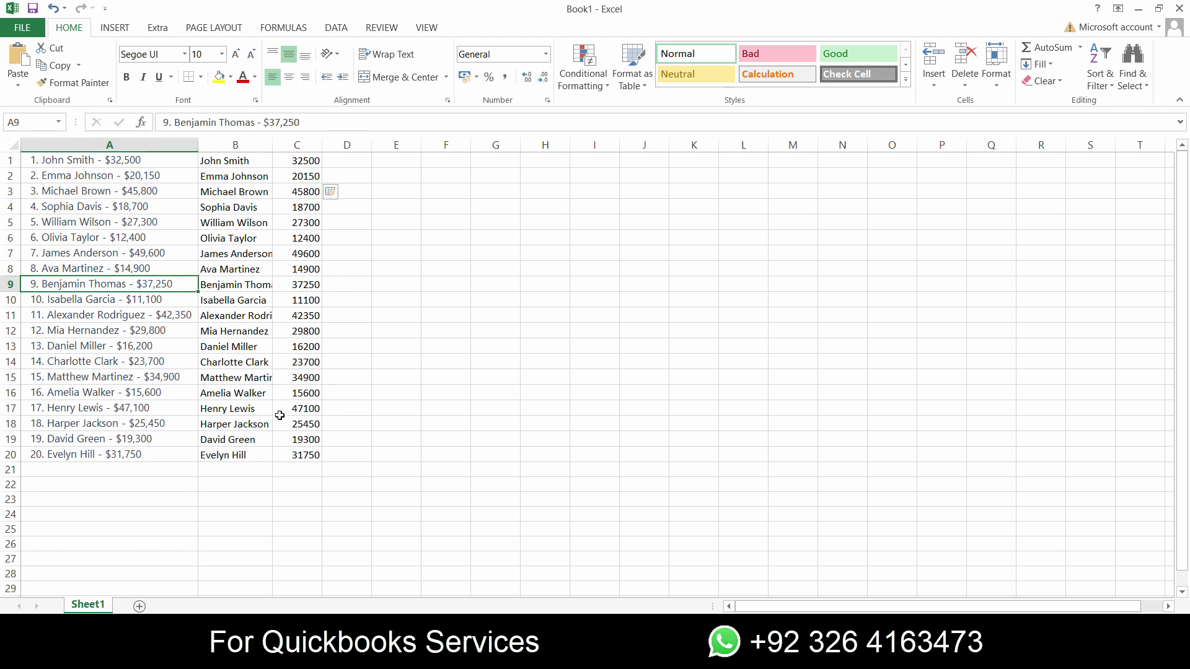
click(114, 162)
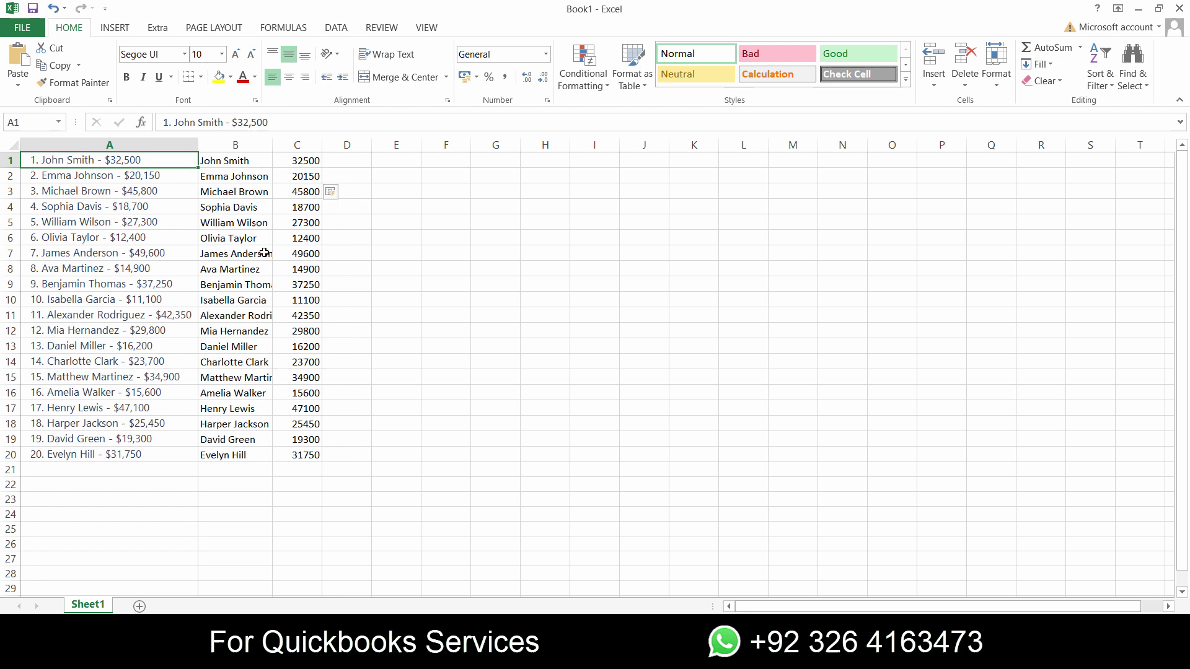
Step: Delete the original combined name-and-balance column A
click(148, 145)
right_click(149, 145)
click(179, 271)
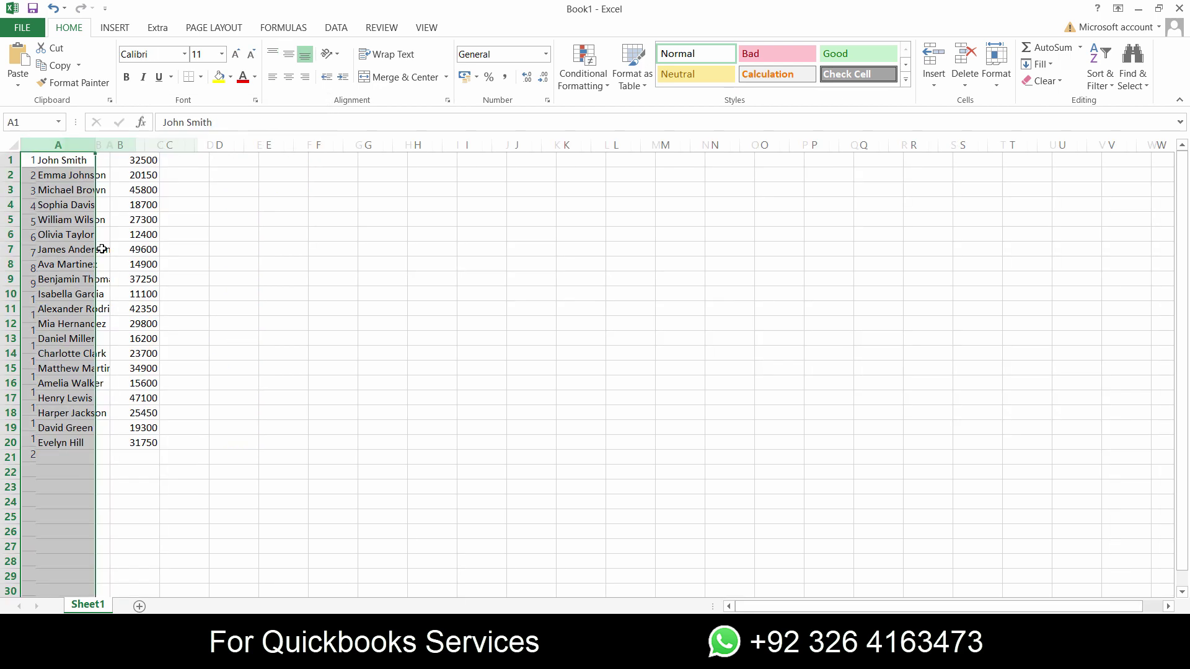
click(15, 159)
Step: Save the workbook as 'Quickbooks Customer Sample Data', then minimize Excel and return to QuickBooks
key(F12)
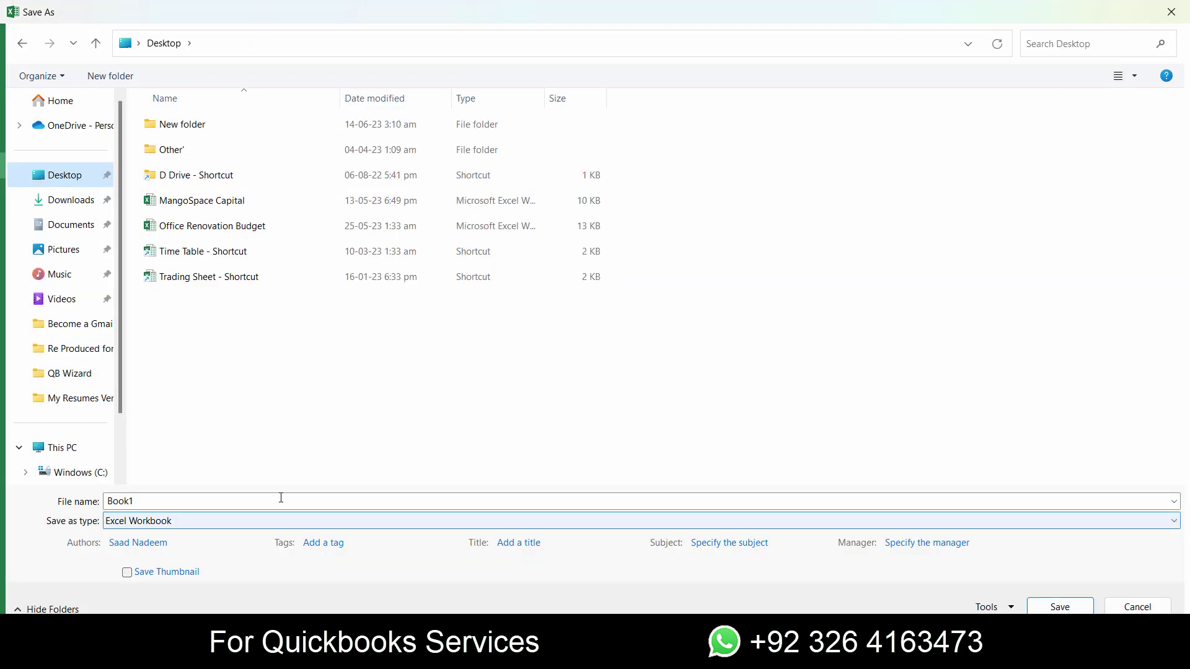
text(Quik)
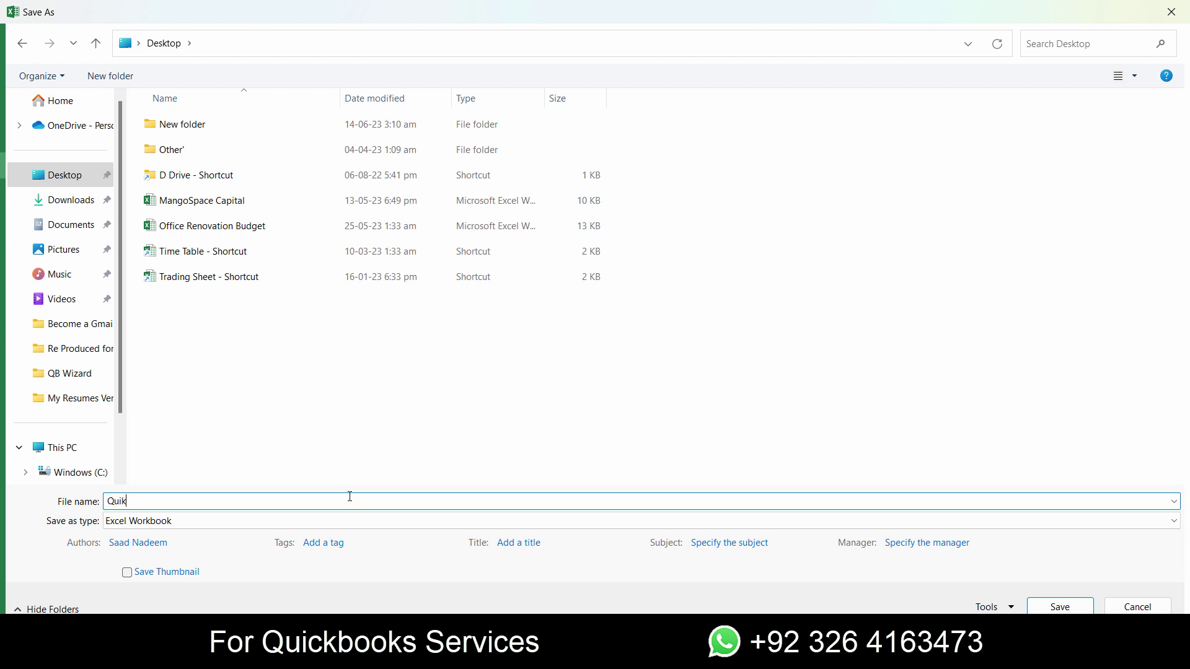
text(ickbooks Customer Sample Data)
key(Return)
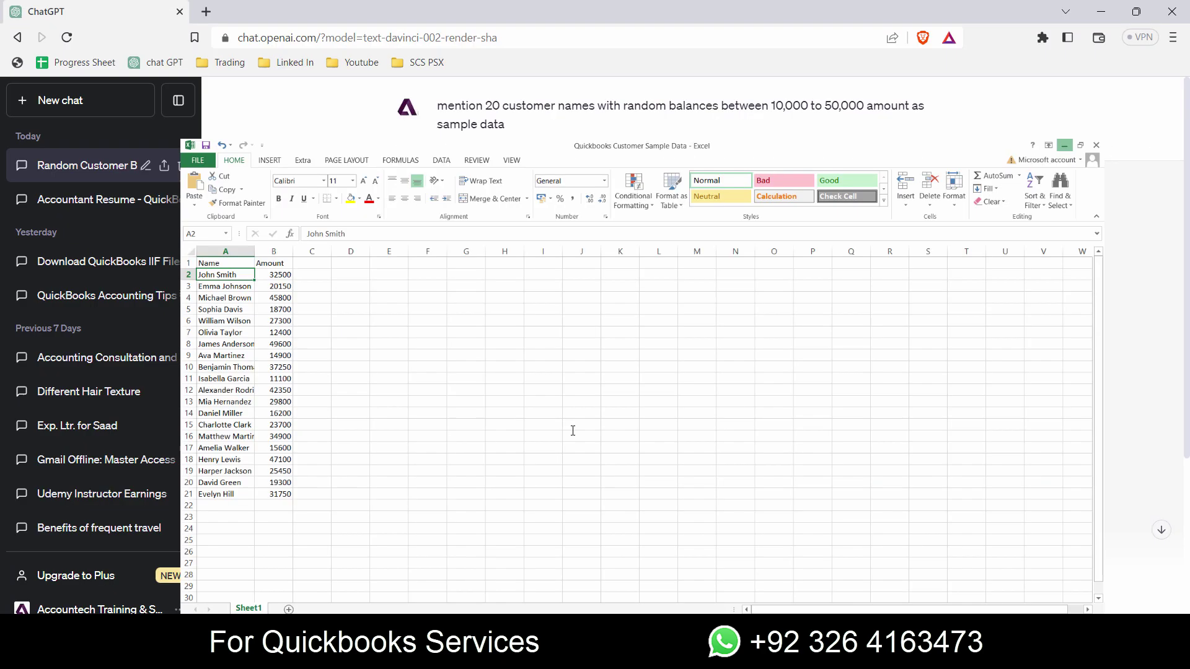
click(1138, 8)
click(700, 657)
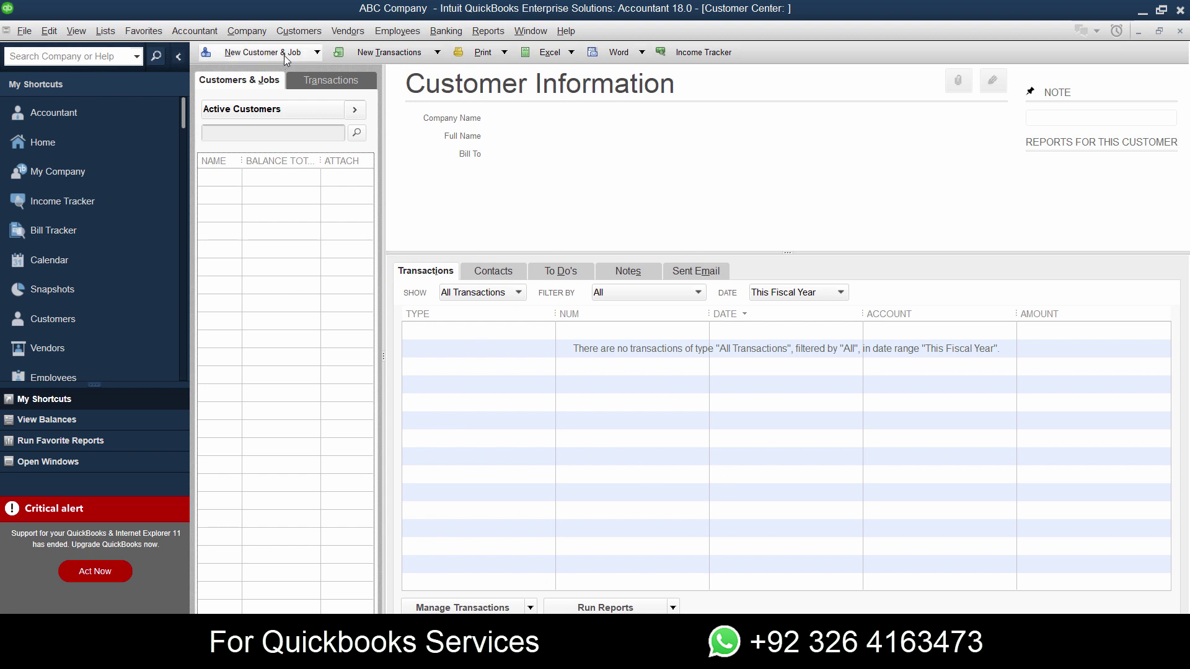
Step: Open Add Multiple Customer:Jobs from New Customer & Job and dismiss the time-saving tip
click(315, 54)
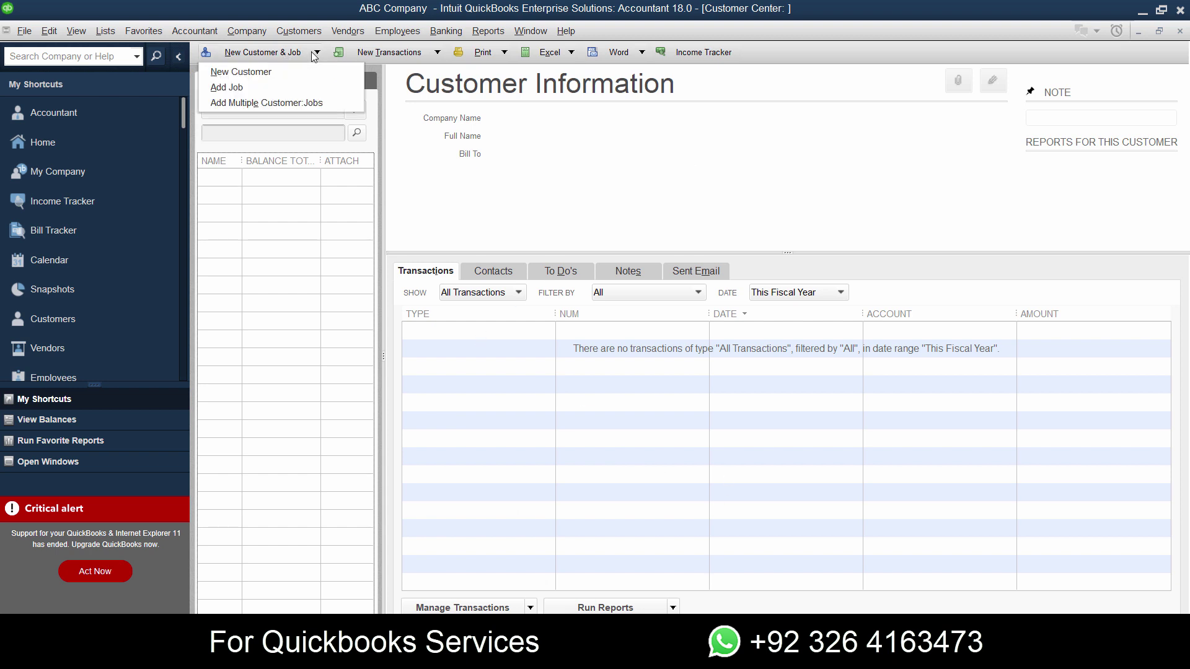
click(307, 104)
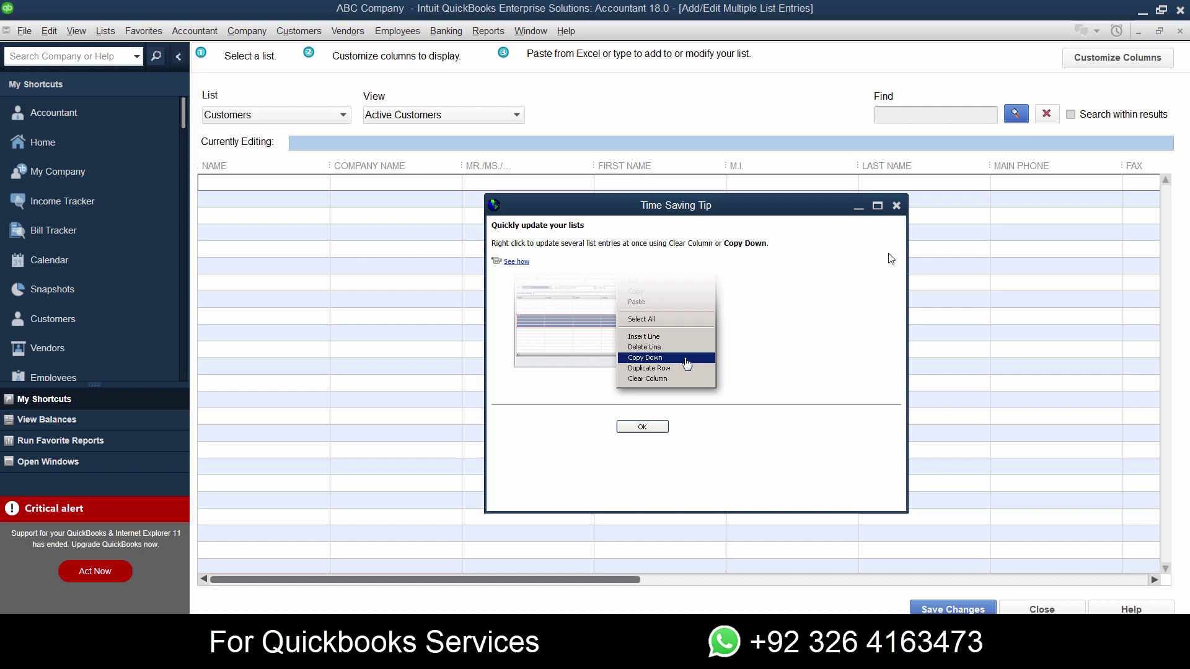
click(896, 205)
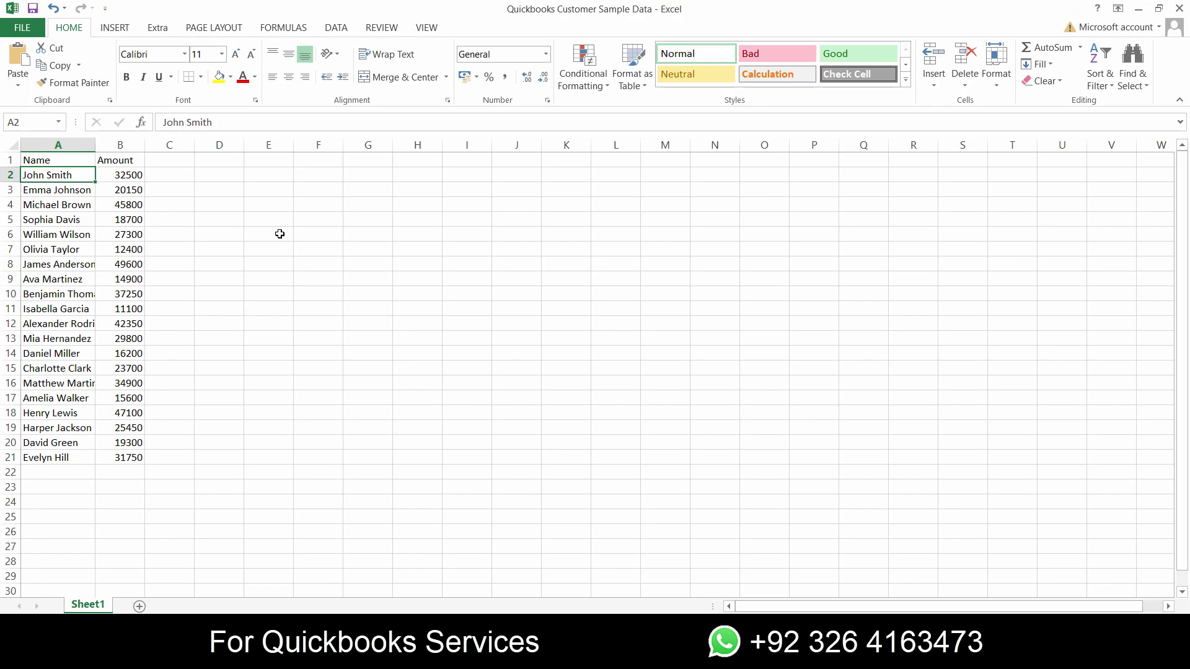
Step: Copy the twenty names from Excel column A and paste them into the NAME column
drag(59, 175, 58, 458)
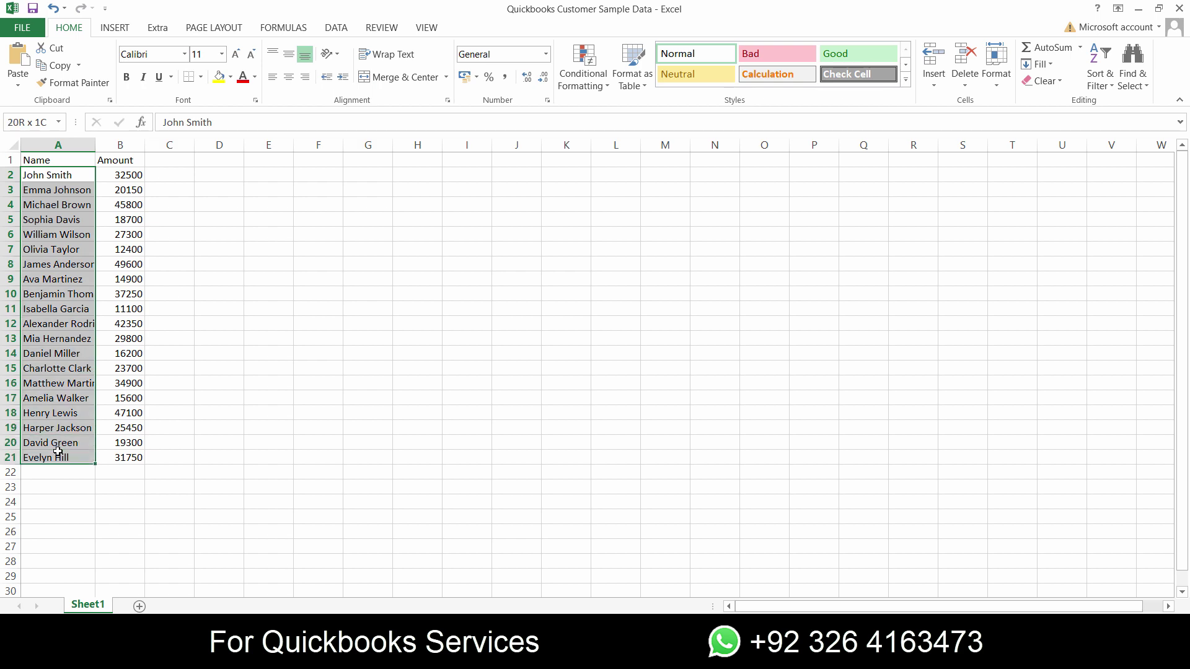
key(ctrl+c)
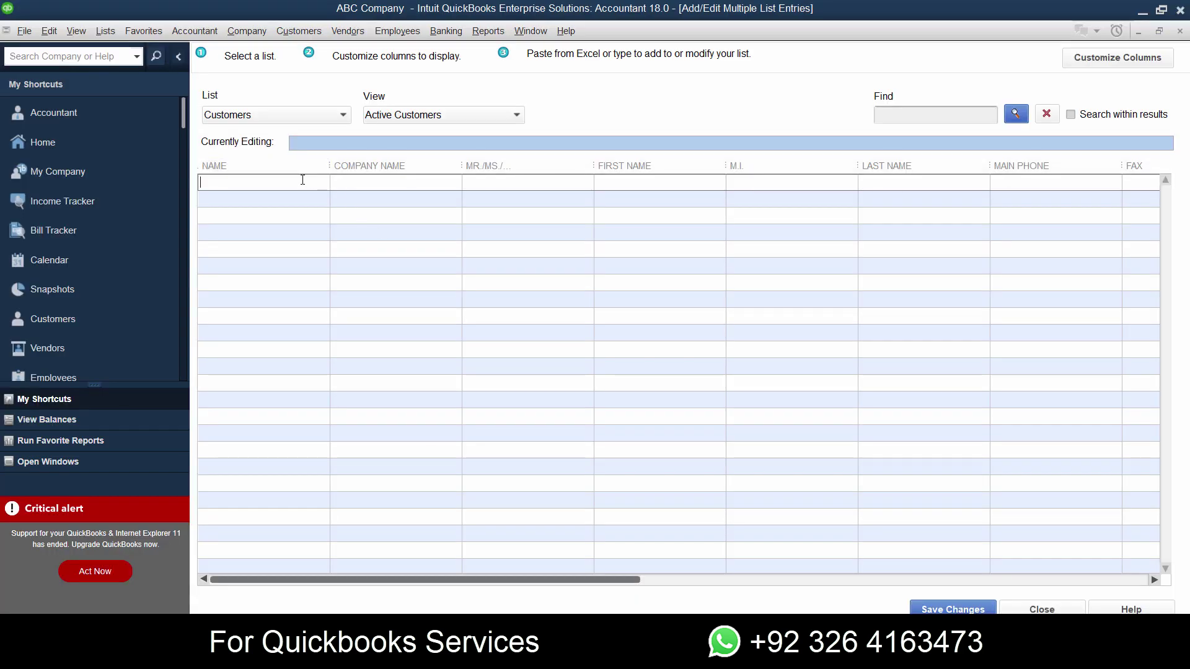
click(303, 180)
key(ctrl+v)
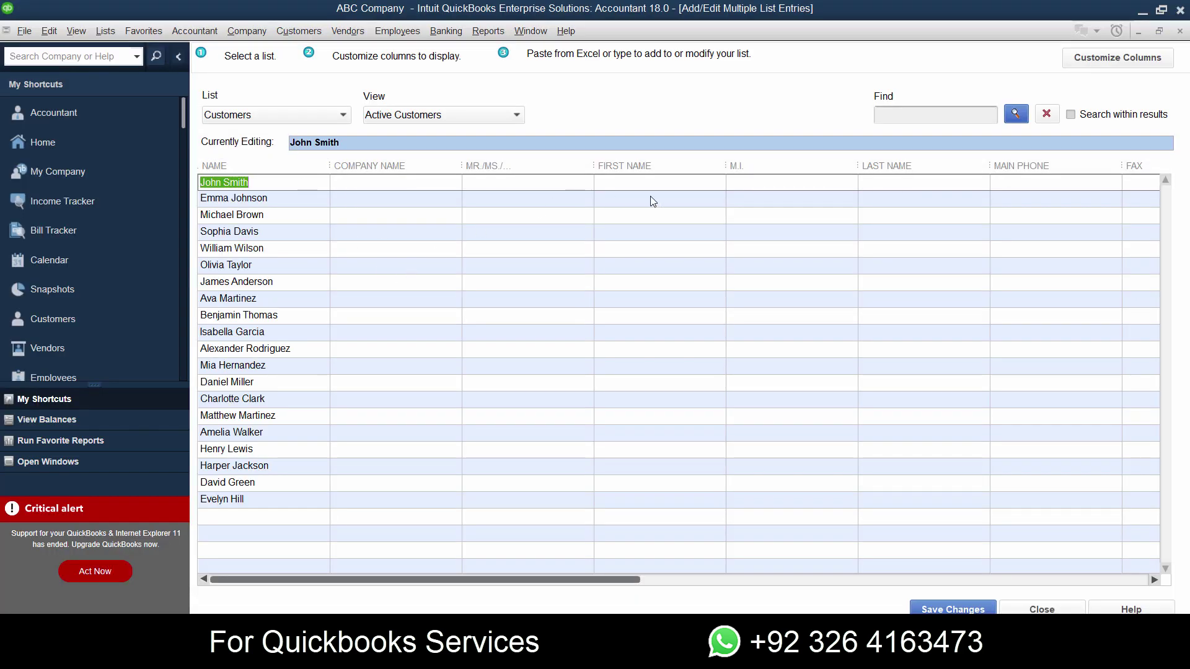
drag(556, 580, 322, 593)
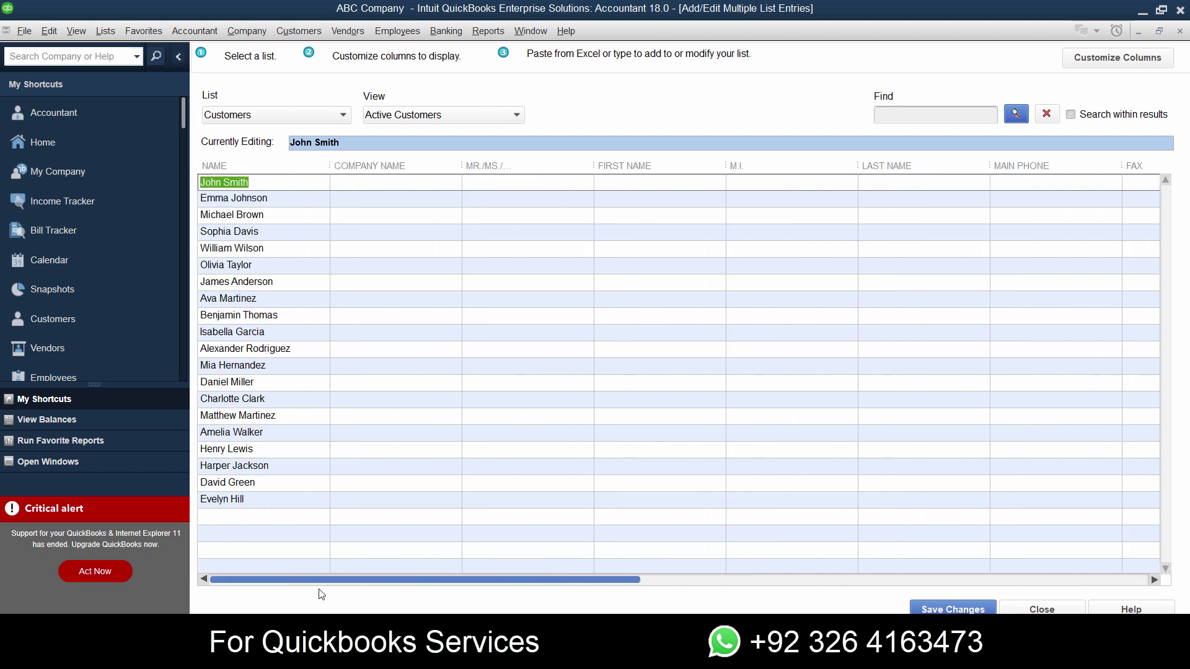
Step: Customize the columns to remove everything except Name and add Customer Balance
click(1115, 59)
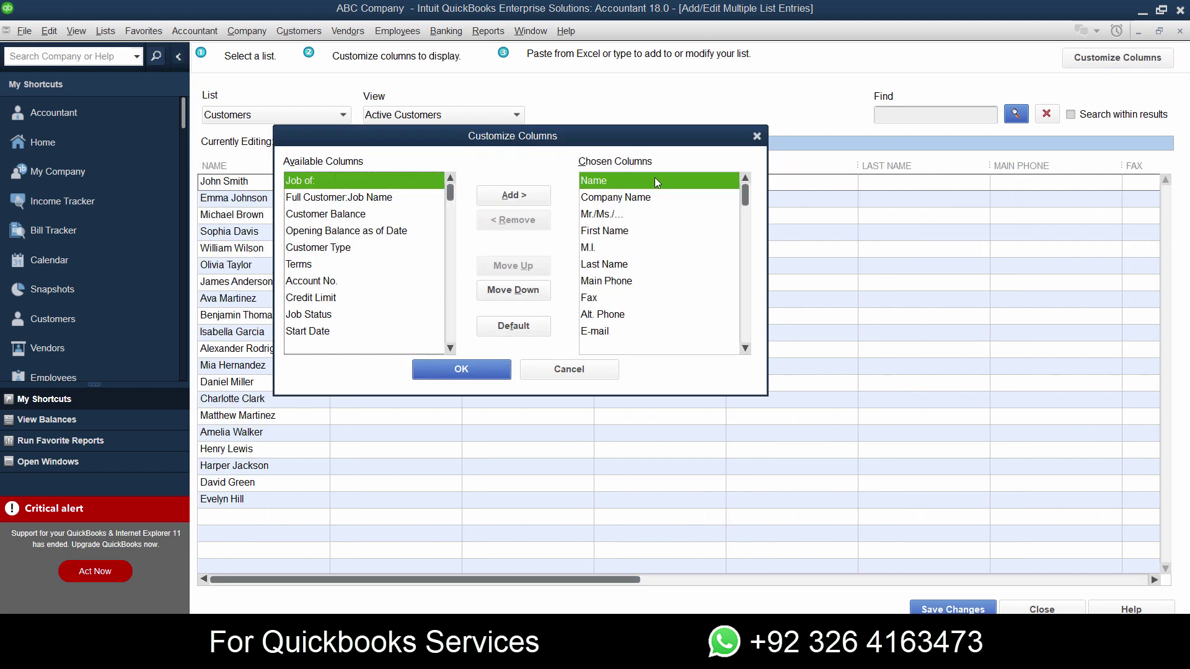
click(620, 197)
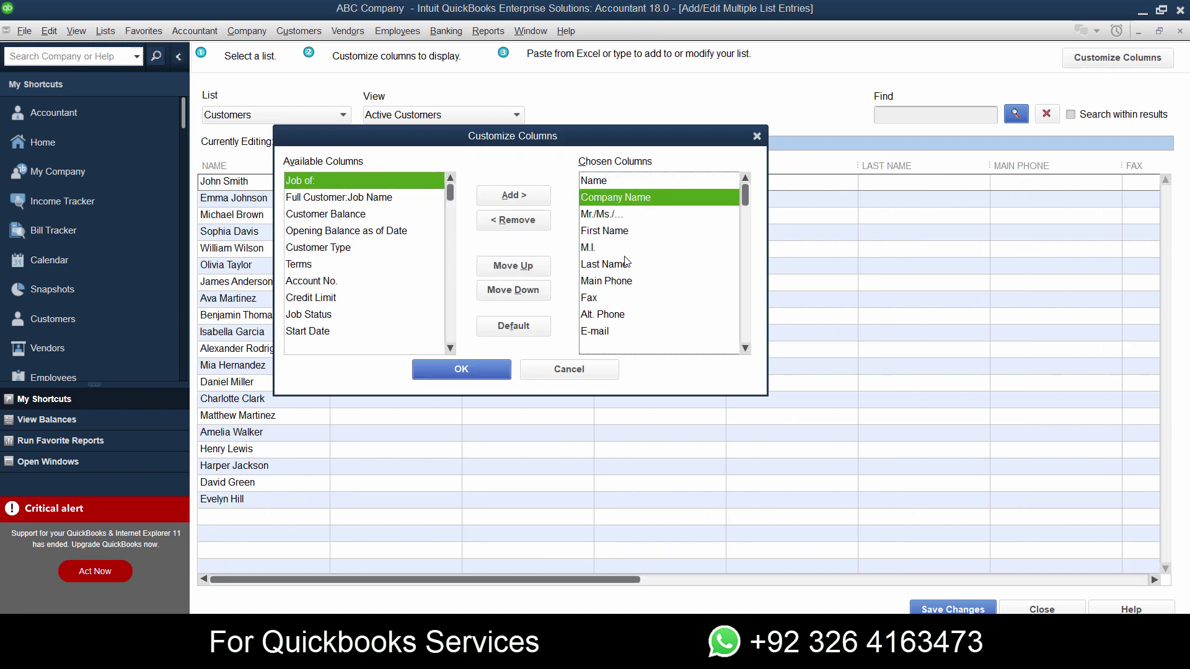
click(514, 220)
click(513, 219)
click(514, 220)
click(513, 220)
click(514, 220)
click(514, 220)
click(514, 220)
click(514, 220)
click(513, 220)
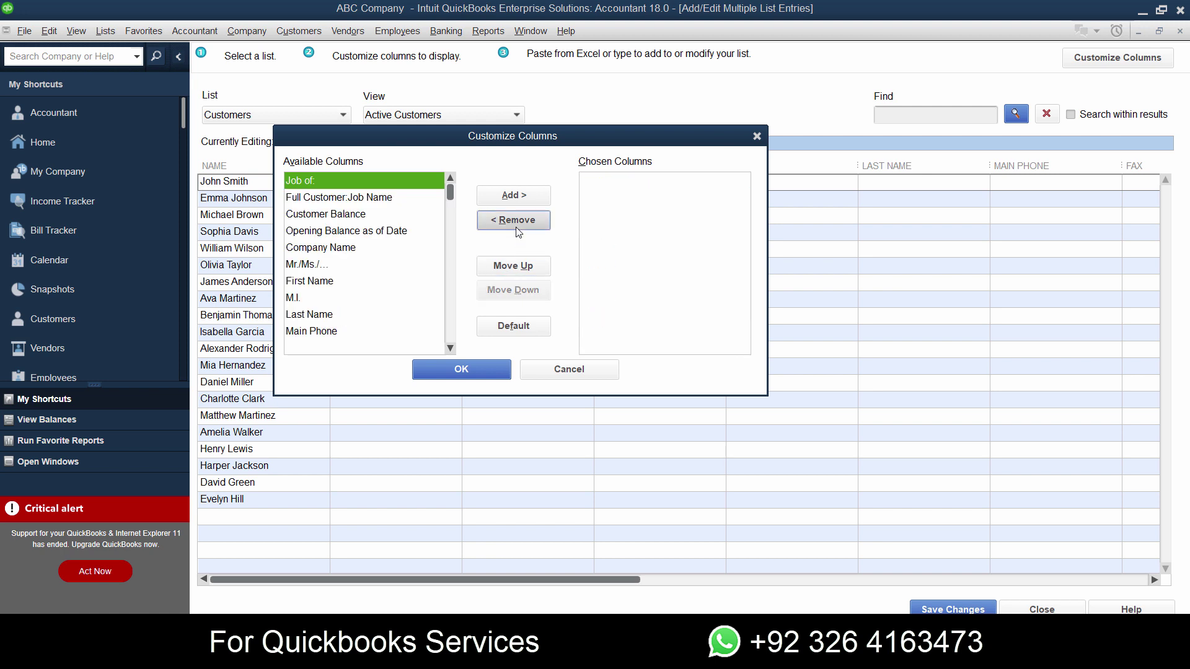
click(513, 220)
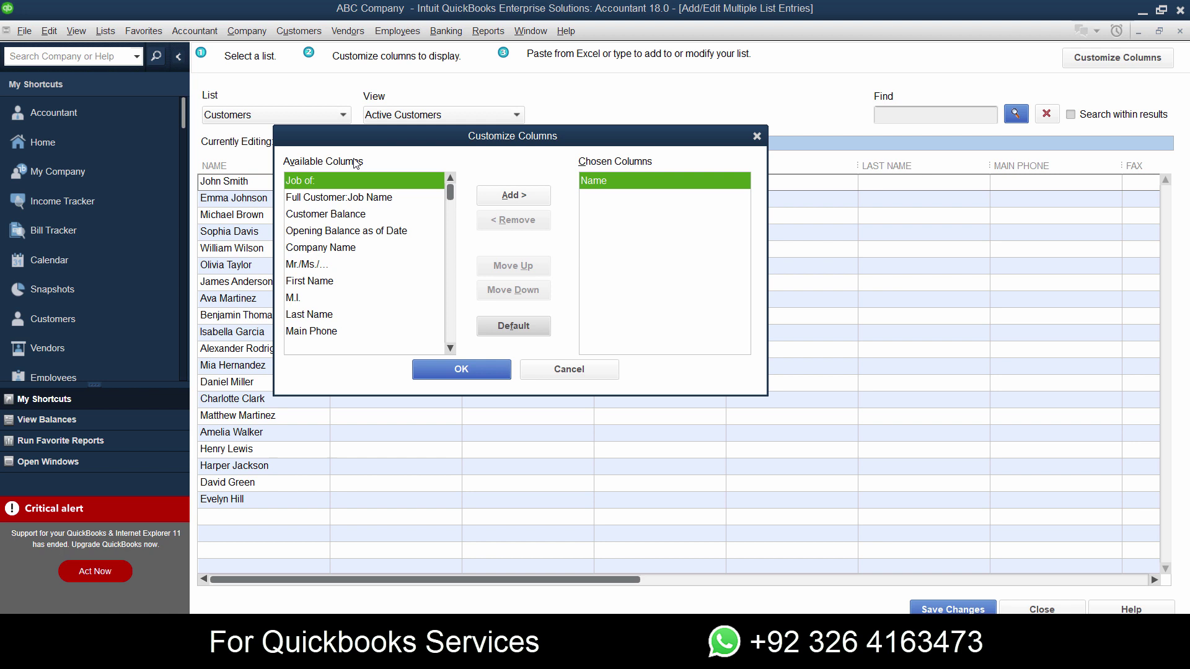
click(335, 216)
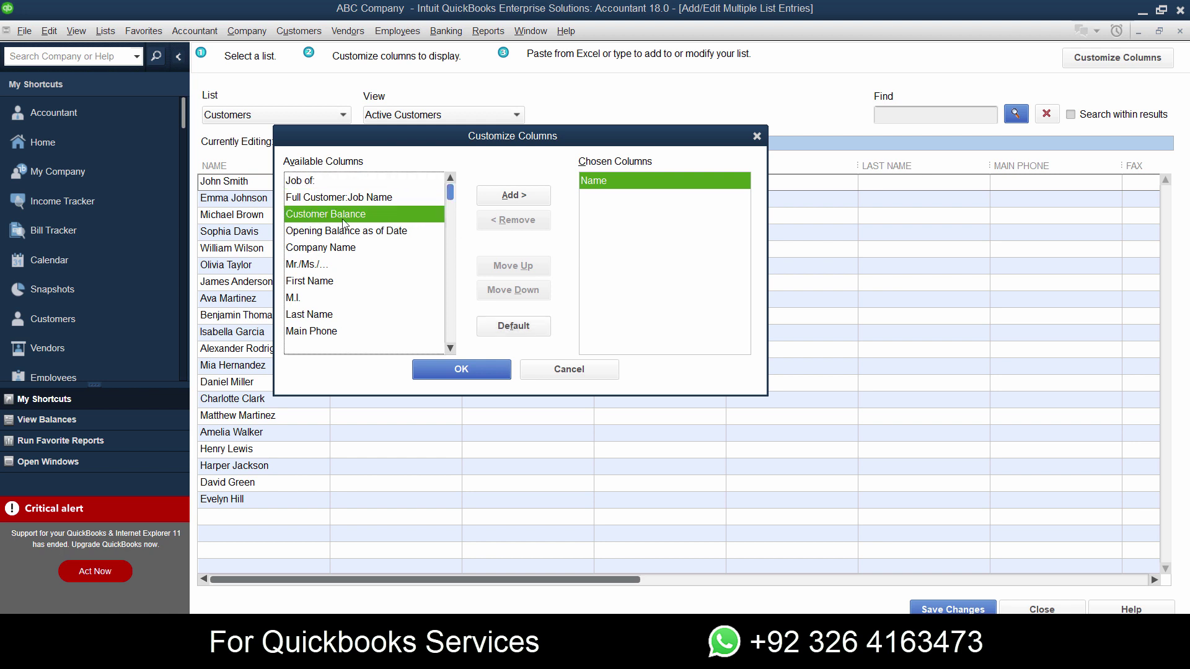
click(507, 197)
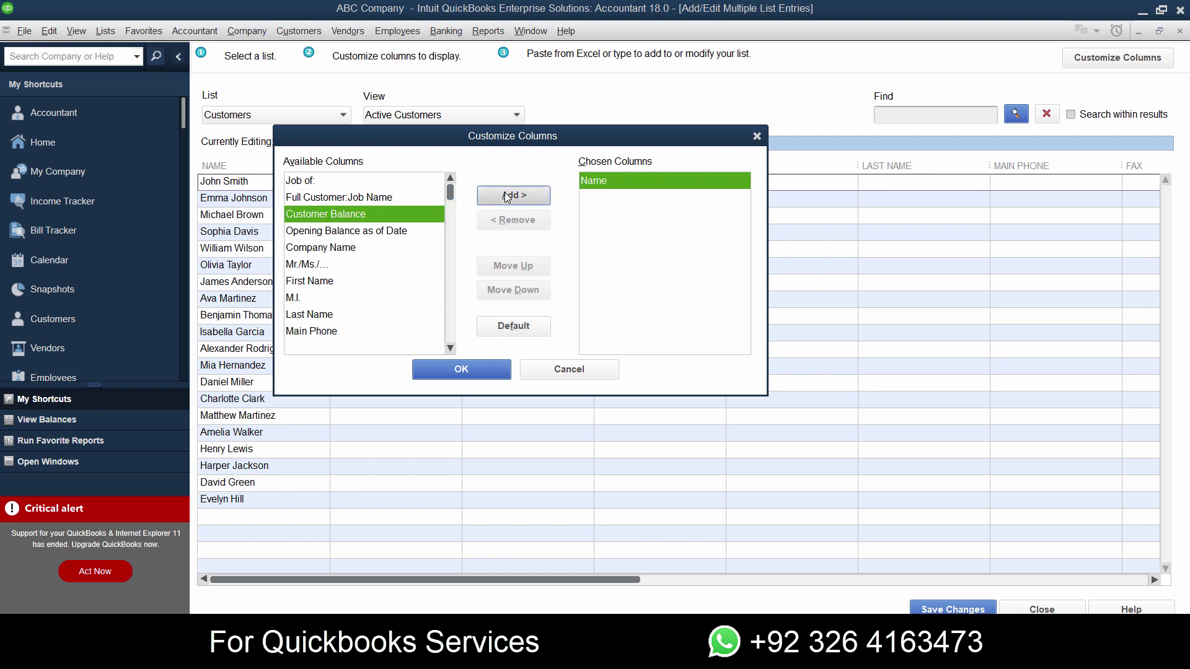
click(461, 370)
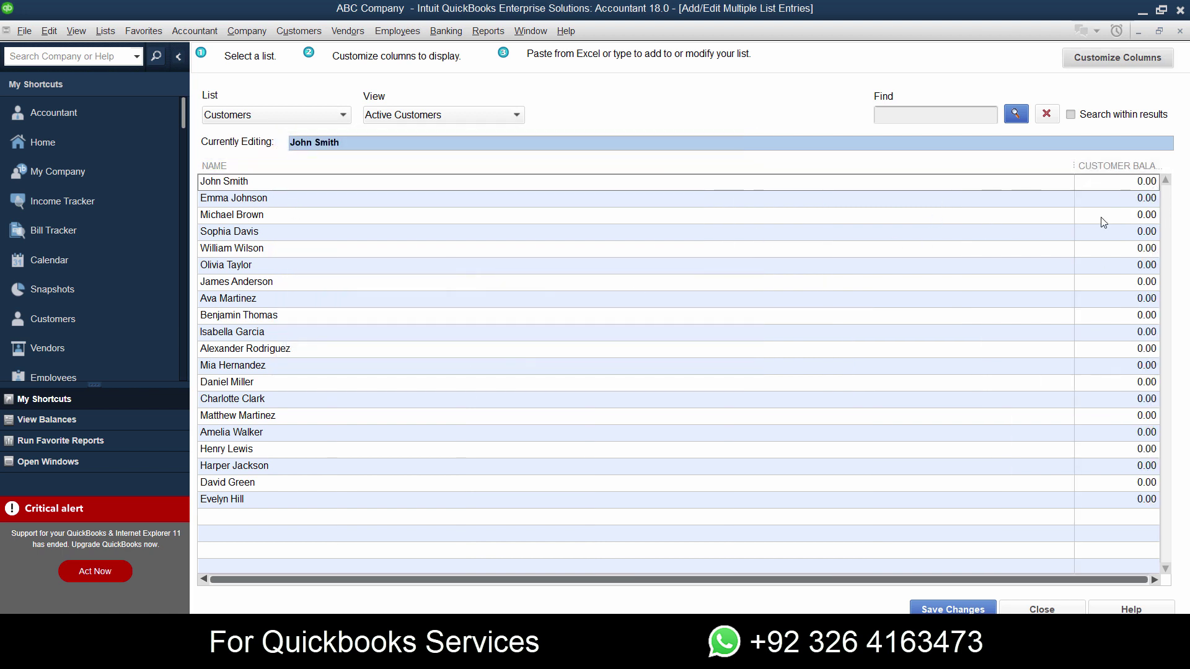
Step: Copy Excel amounts B2:B21 and paste them into the Customer Balance column for all 20 rows
click(1119, 185)
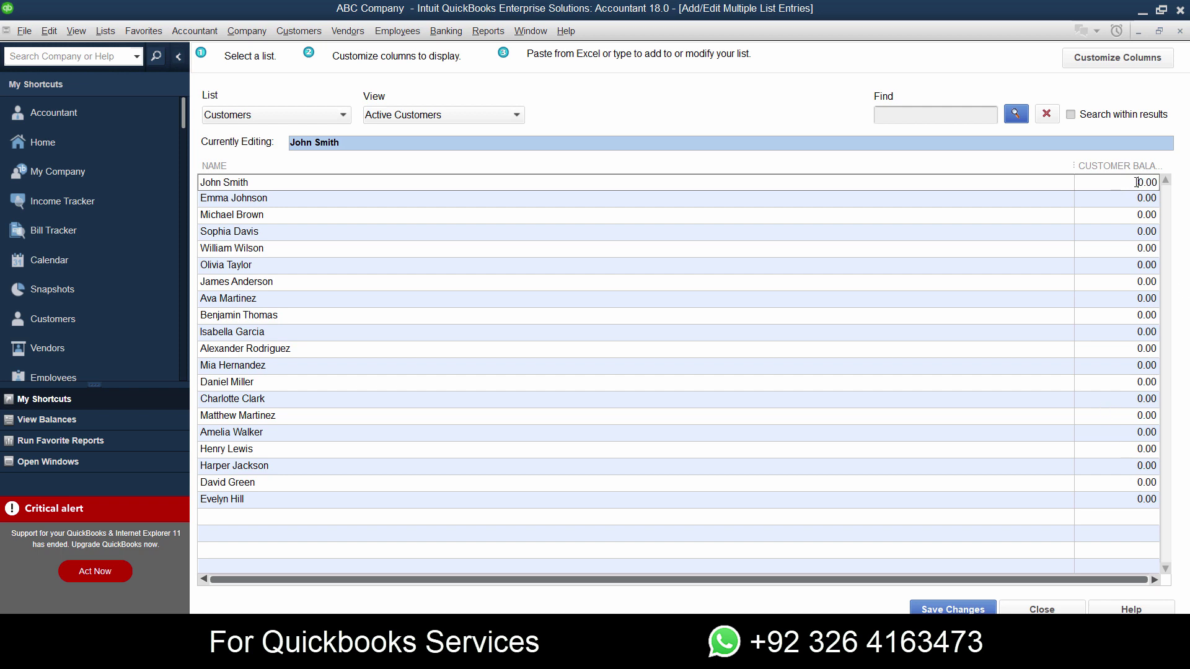
key(alt+Tab)
drag(120, 175, 130, 454)
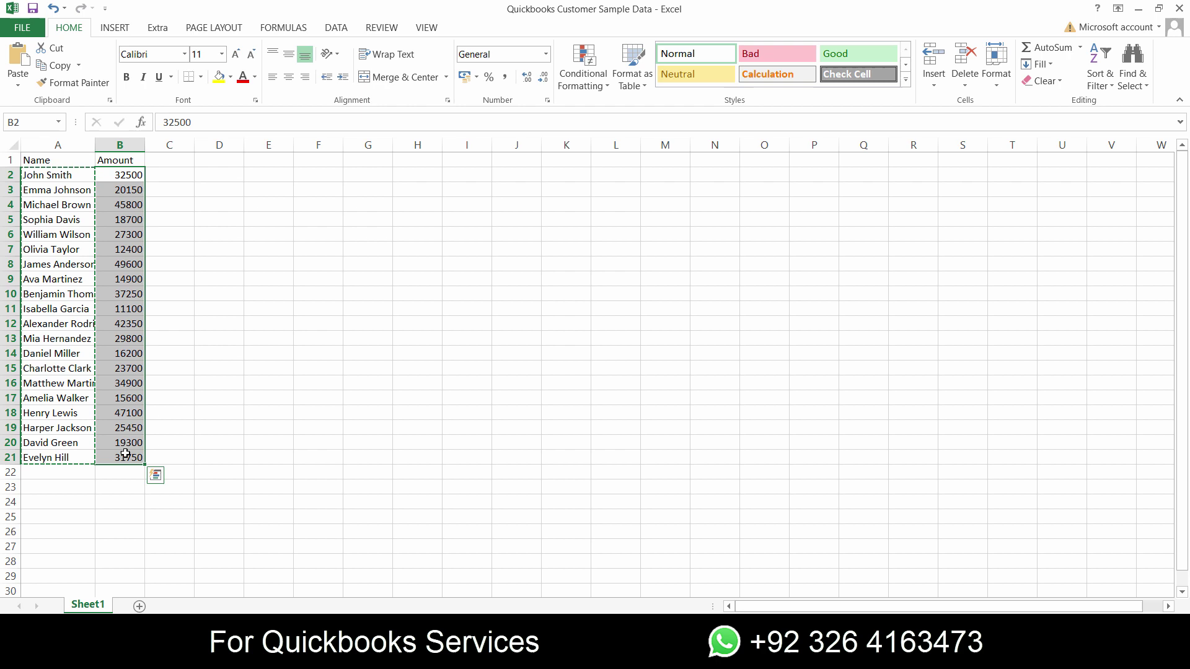
key(ctrl+c)
key(alt+Tab)
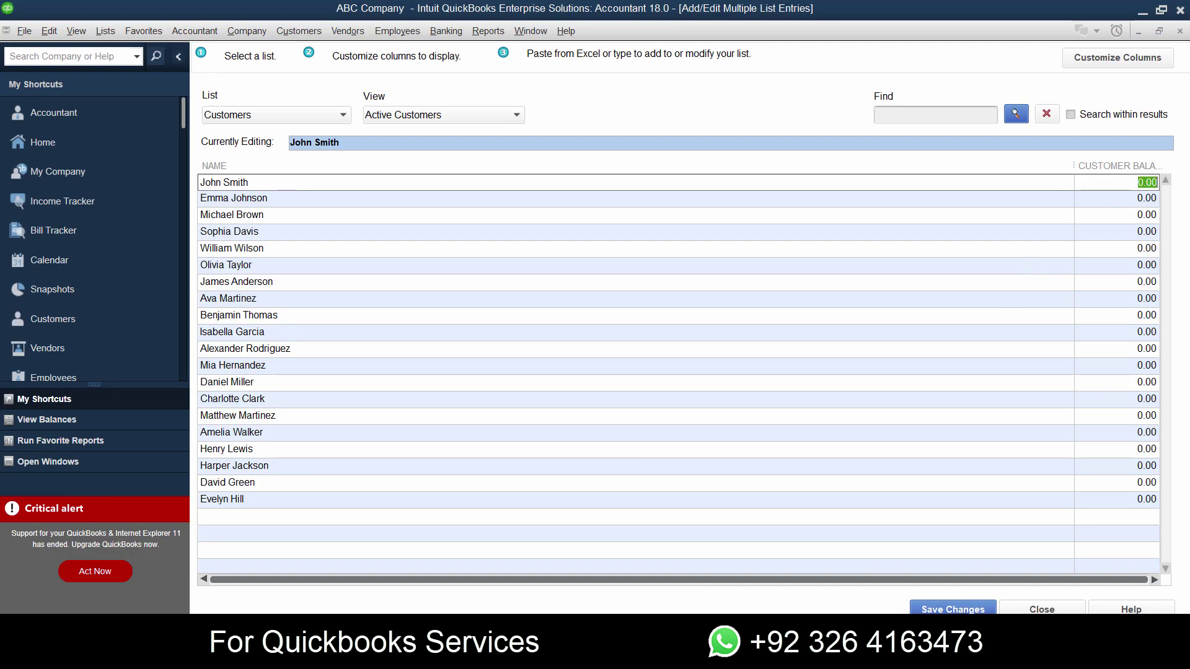
key(ctrl+v)
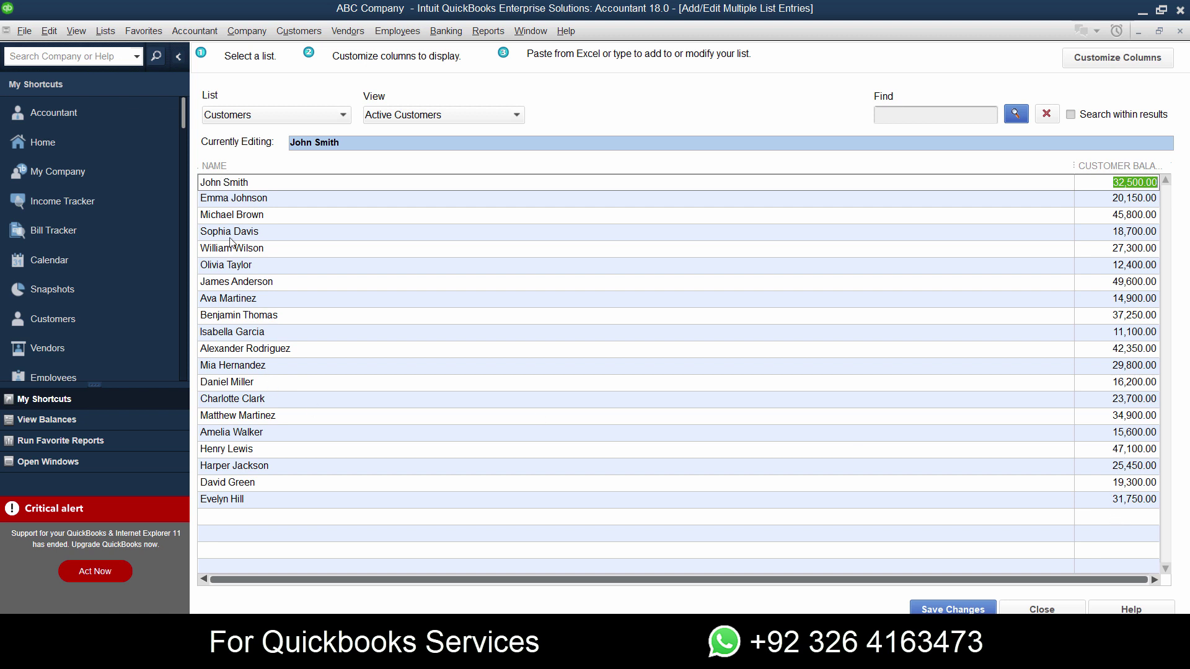
click(264, 382)
click(274, 434)
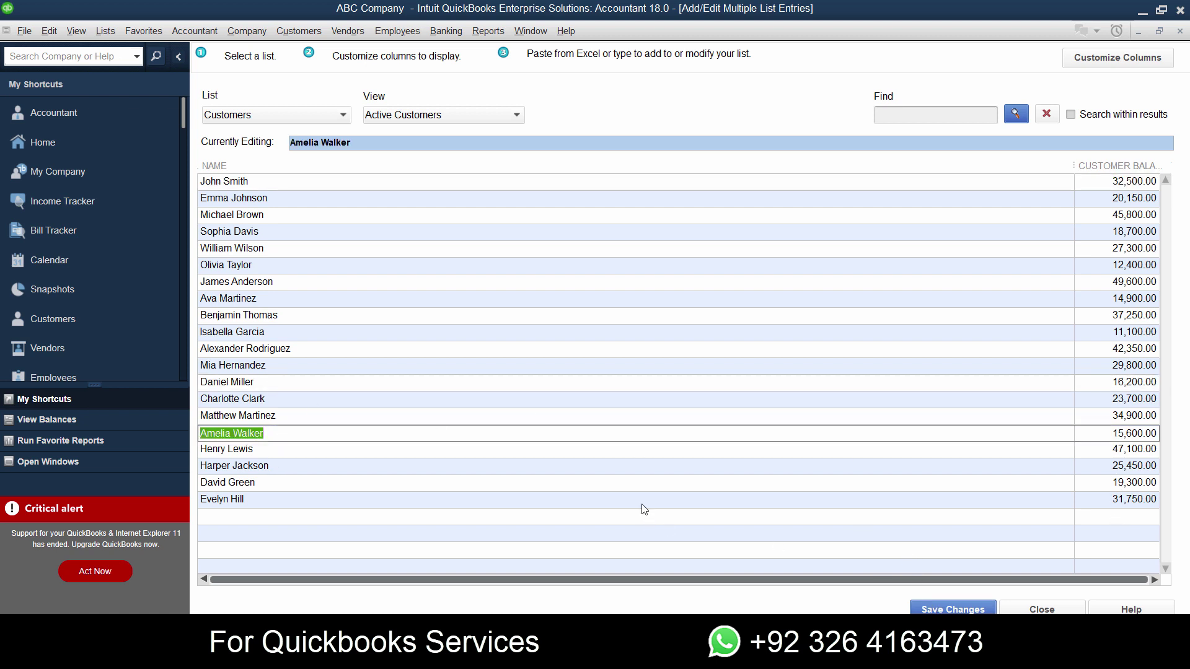
Step: Discard the unsaved entries and reopen Add Multiple Customer:Jobs, widening the Customer Balance column
click(1054, 607)
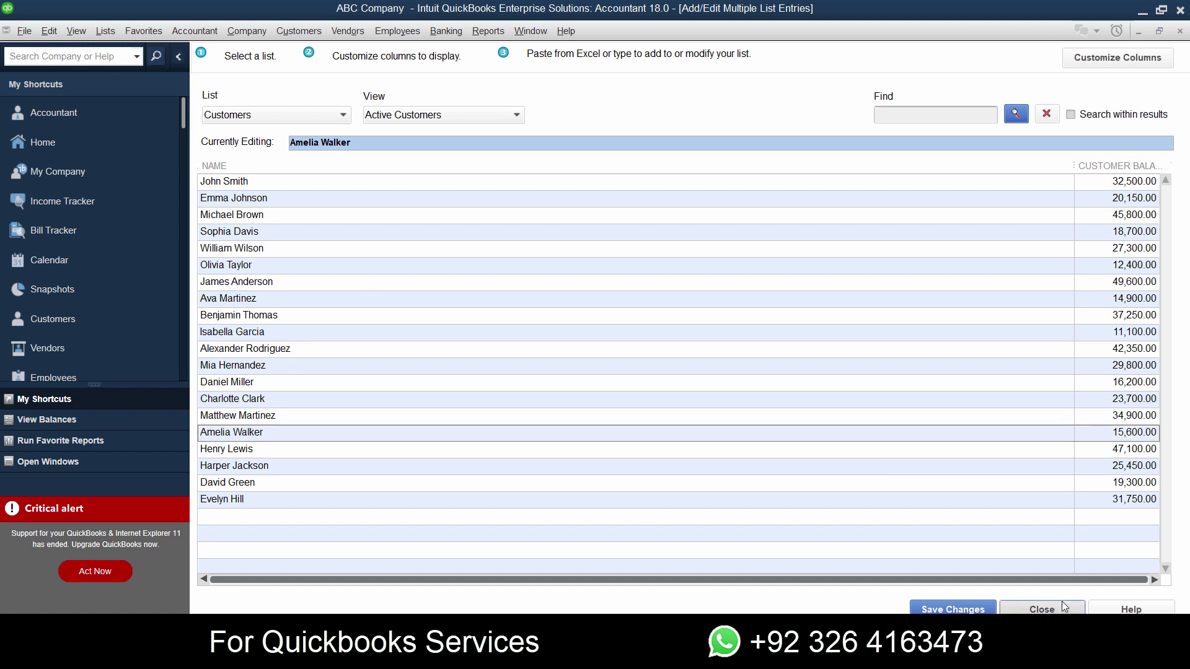
click(592, 201)
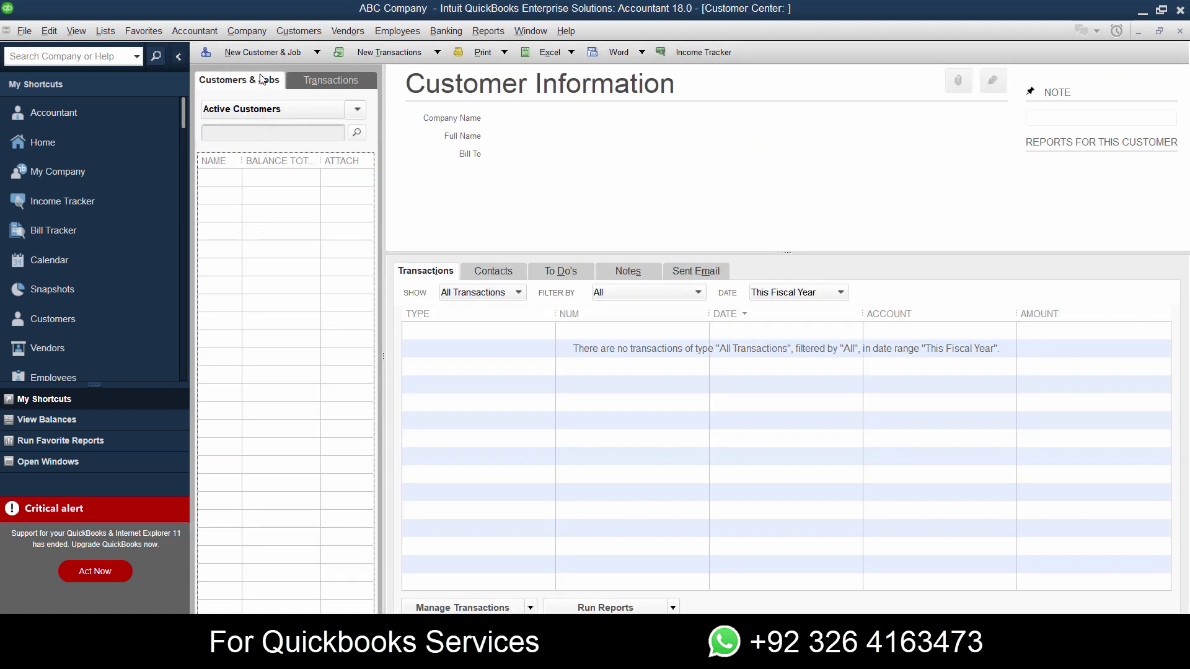
click(261, 54)
click(277, 100)
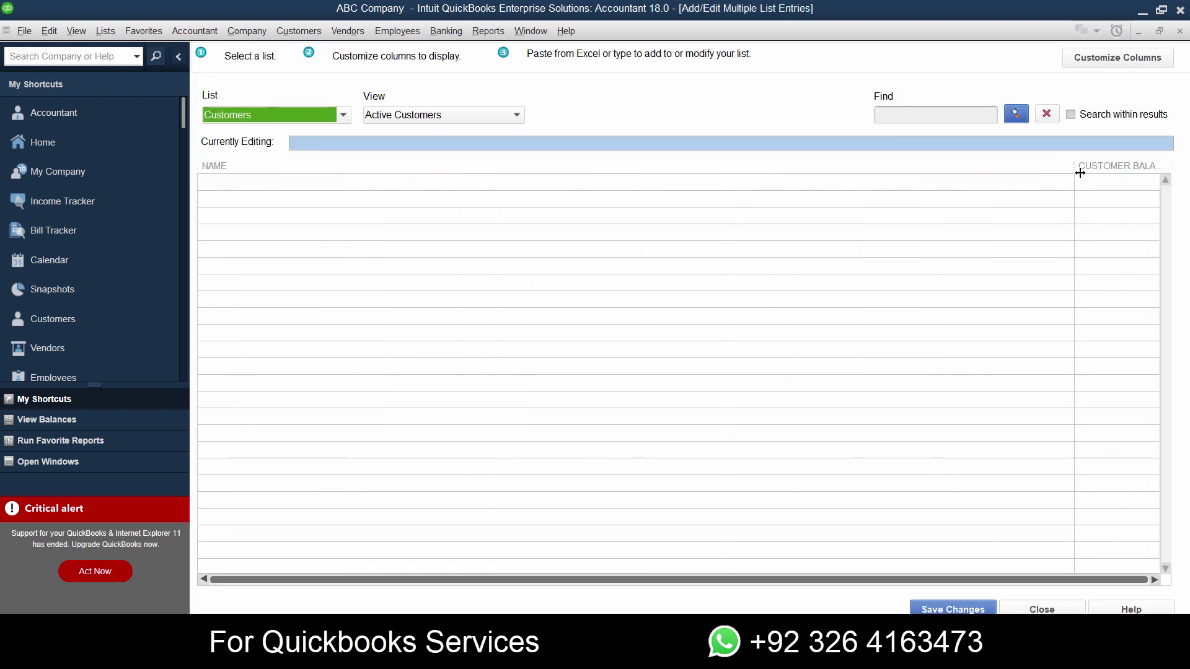
drag(1074, 166, 446, 171)
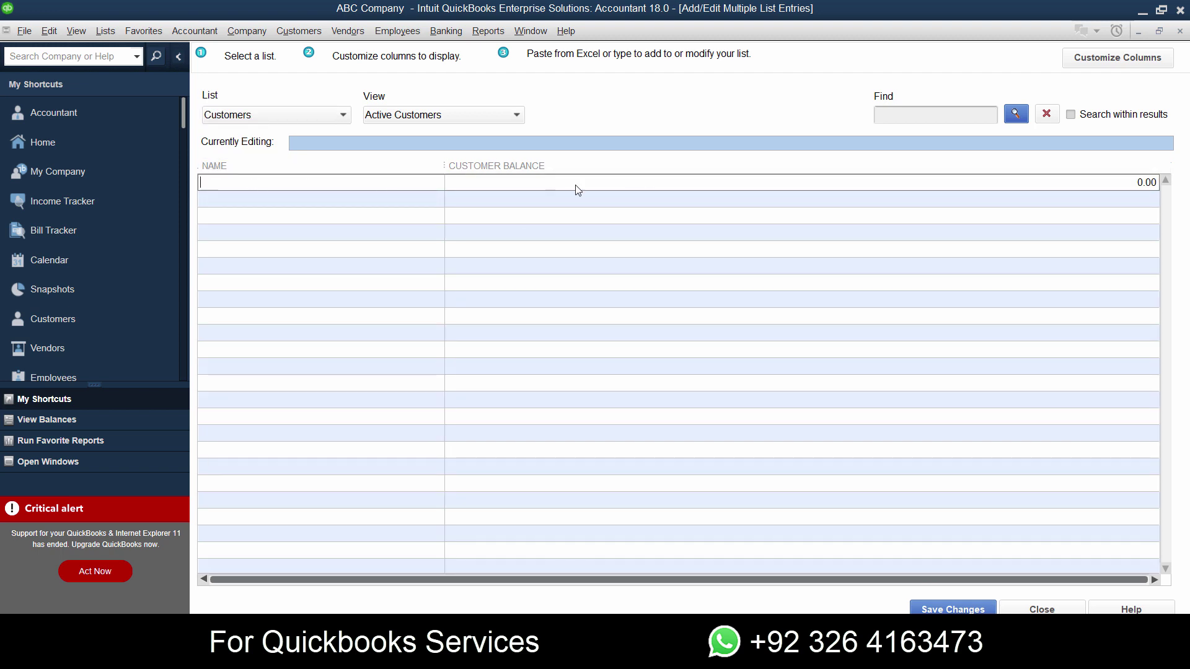
Step: Paste names and amounts A2:B21 from Excel into the grid and save the 20 customers
key(alt+Tab)
click(74, 179)
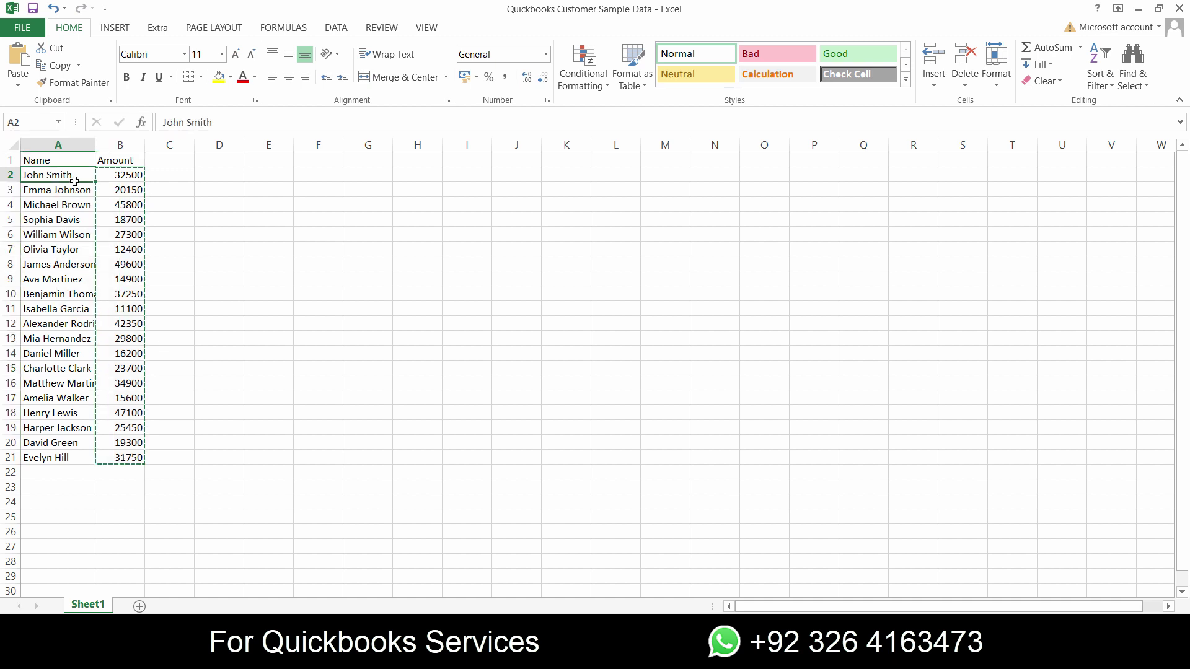
key(Escape)
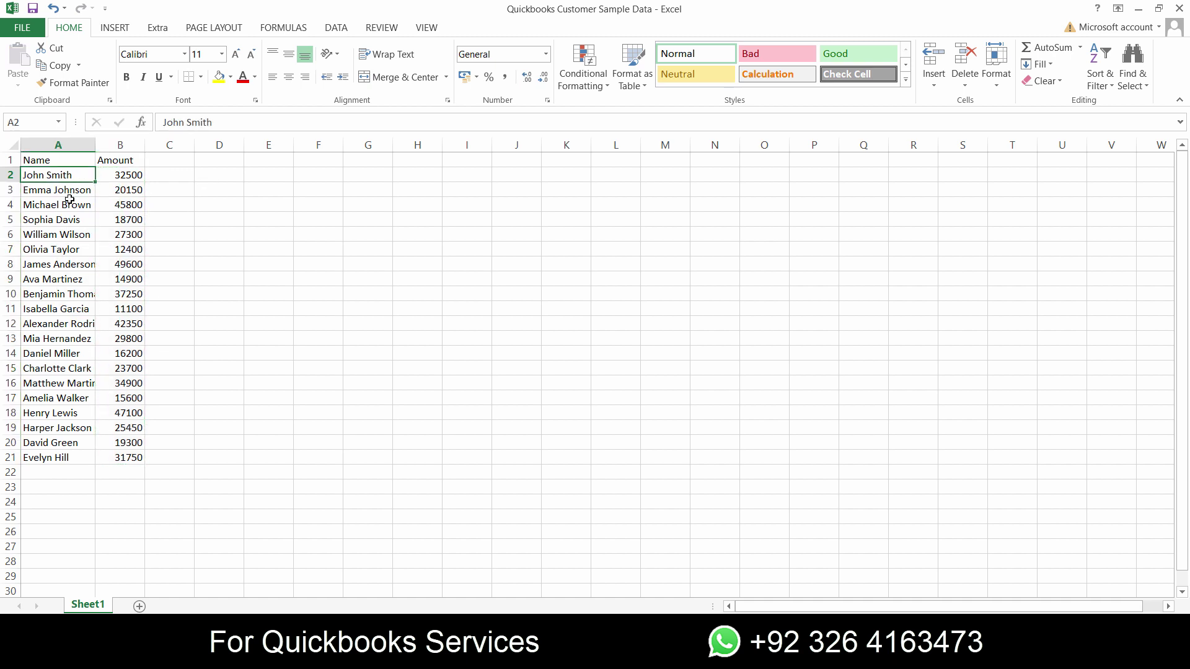
drag(47, 177, 127, 457)
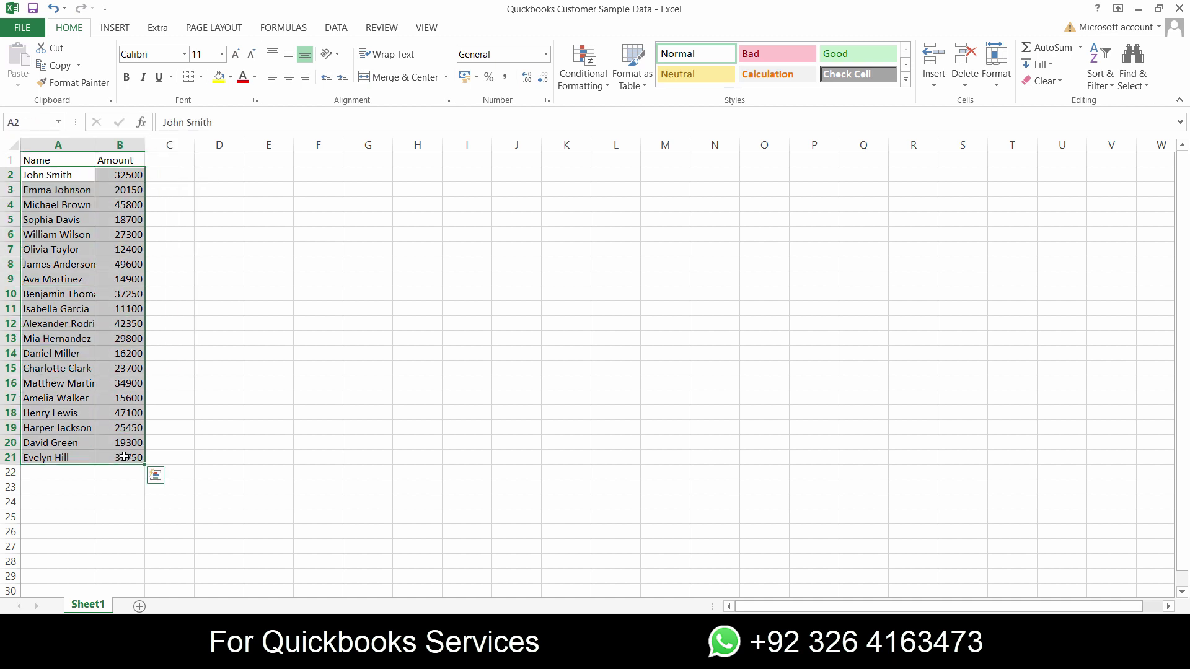
key(ctrl+c)
key(alt+Tab)
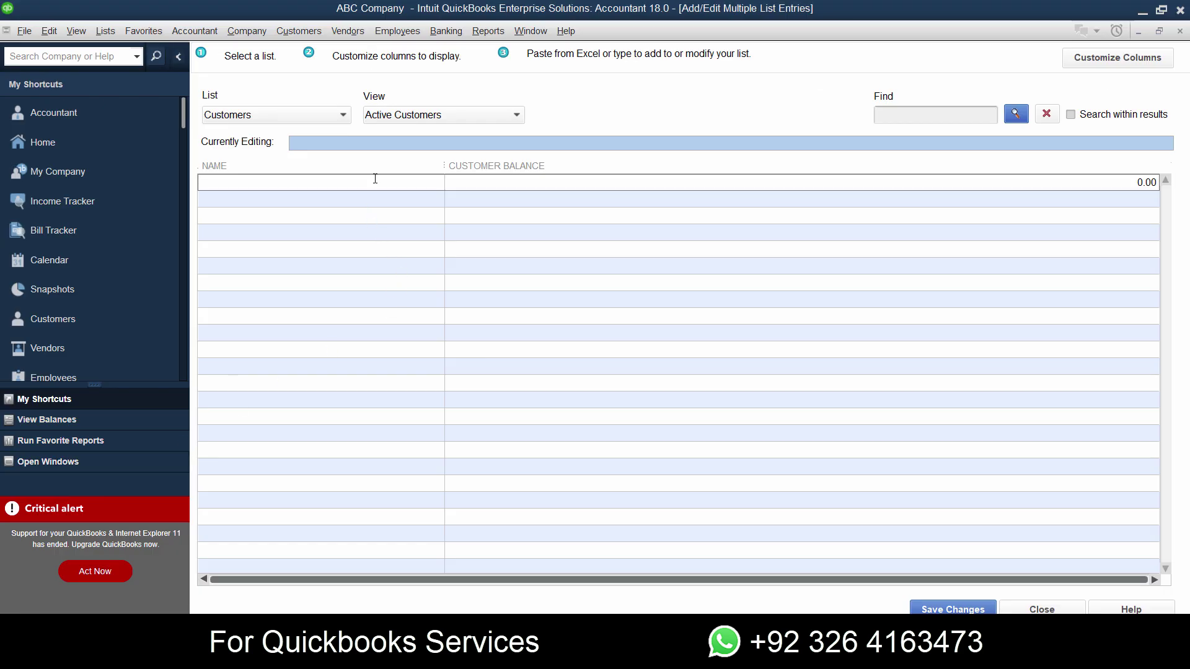
key(ctrl+v)
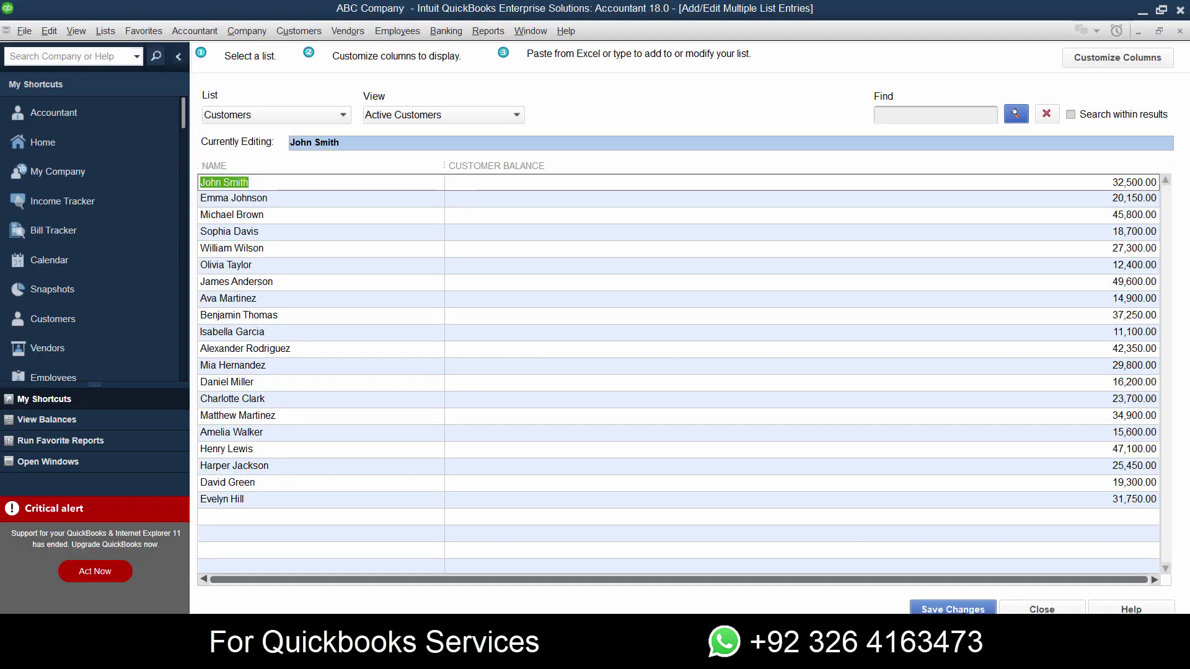
key(Return)
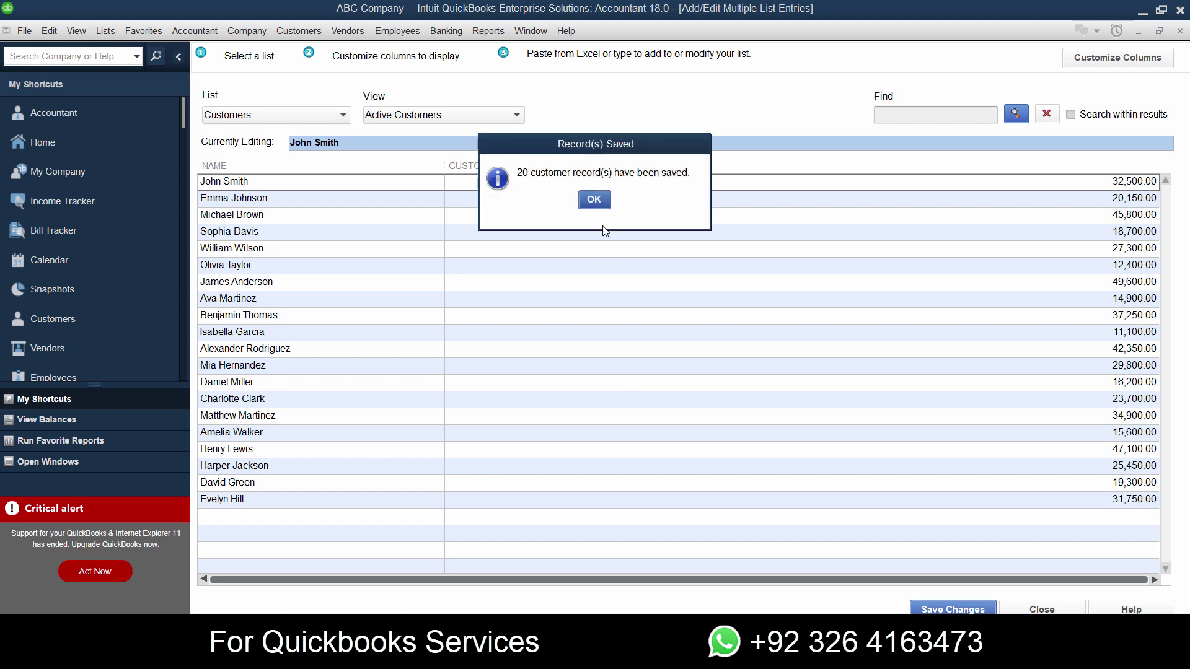
click(596, 200)
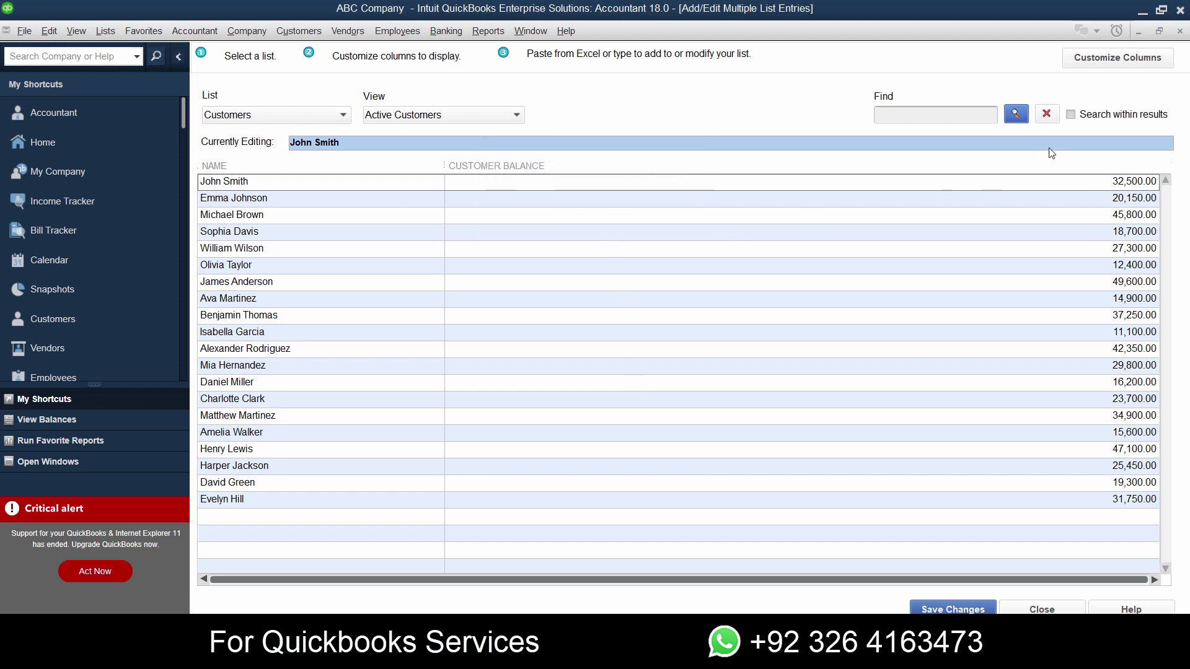
click(1180, 33)
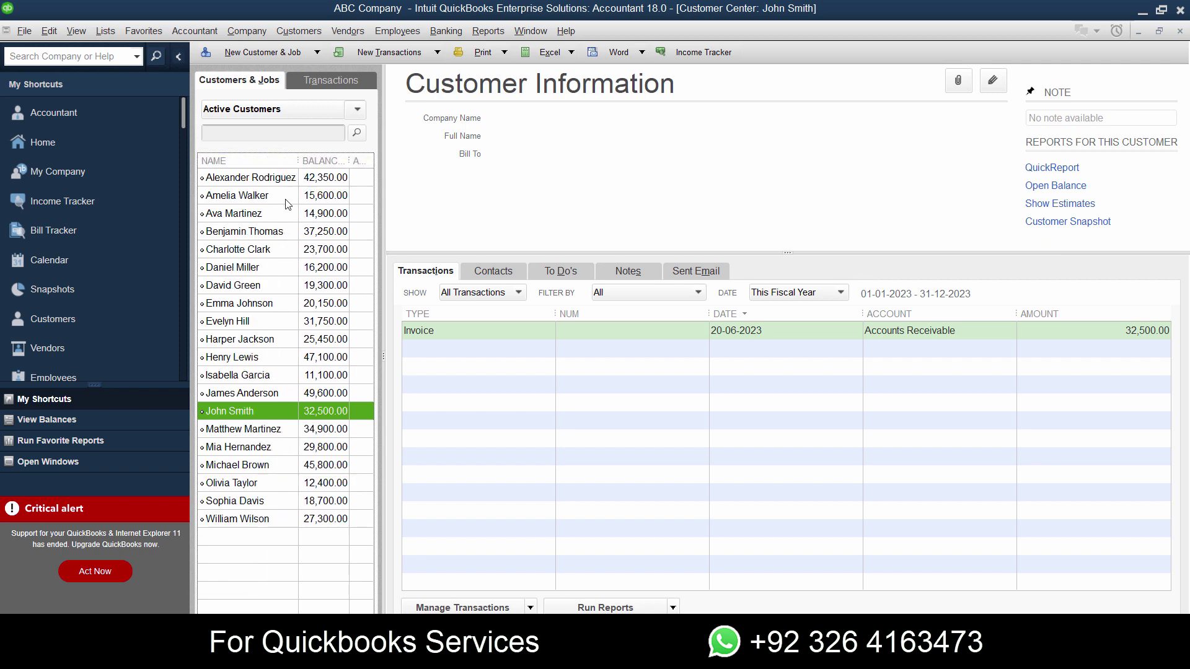
Step: Confirm in the Chart of Accounts that Accounts Receivable totals 555,850.00
click(83, 149)
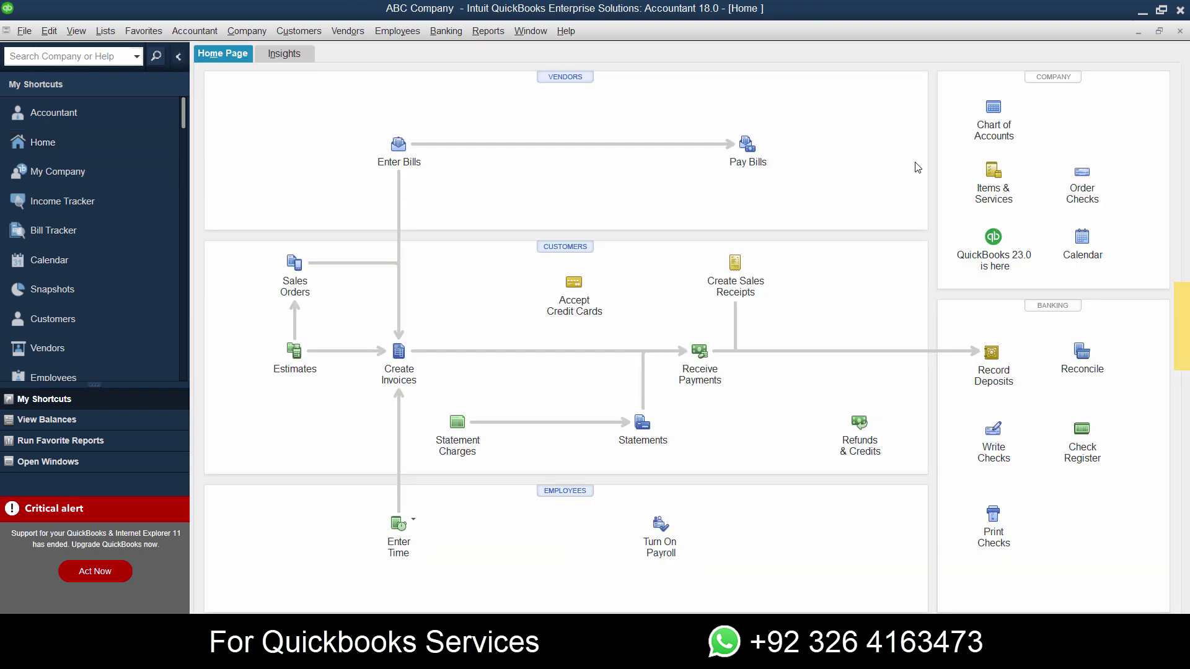
key(ctrl+a)
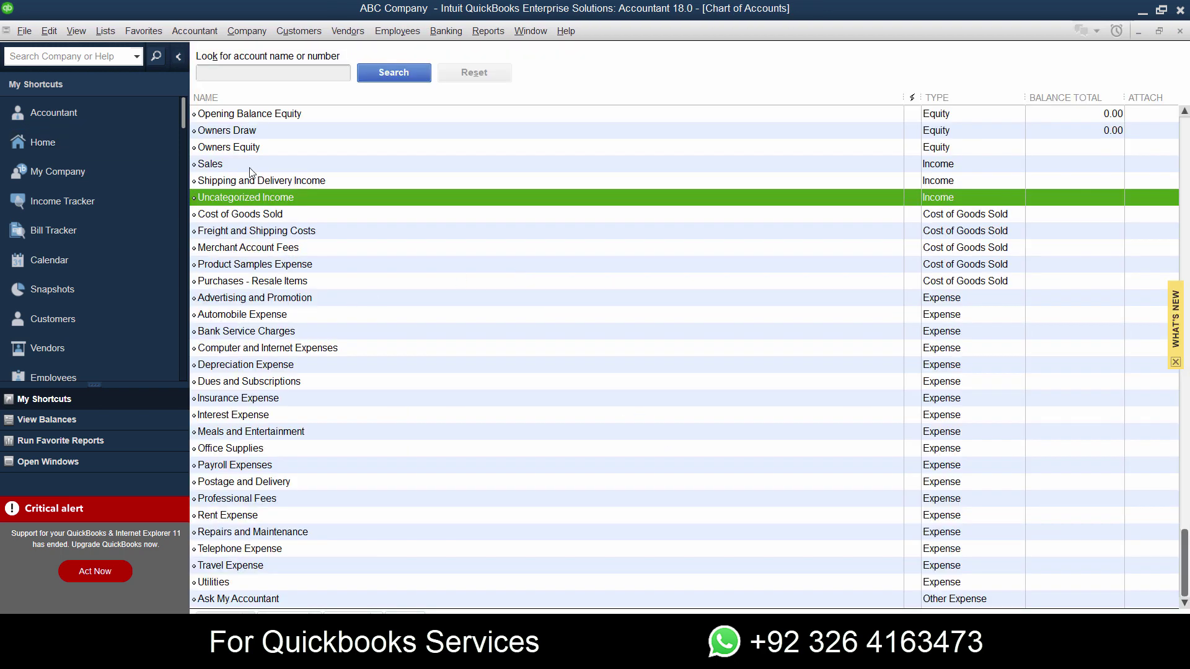
click(282, 301)
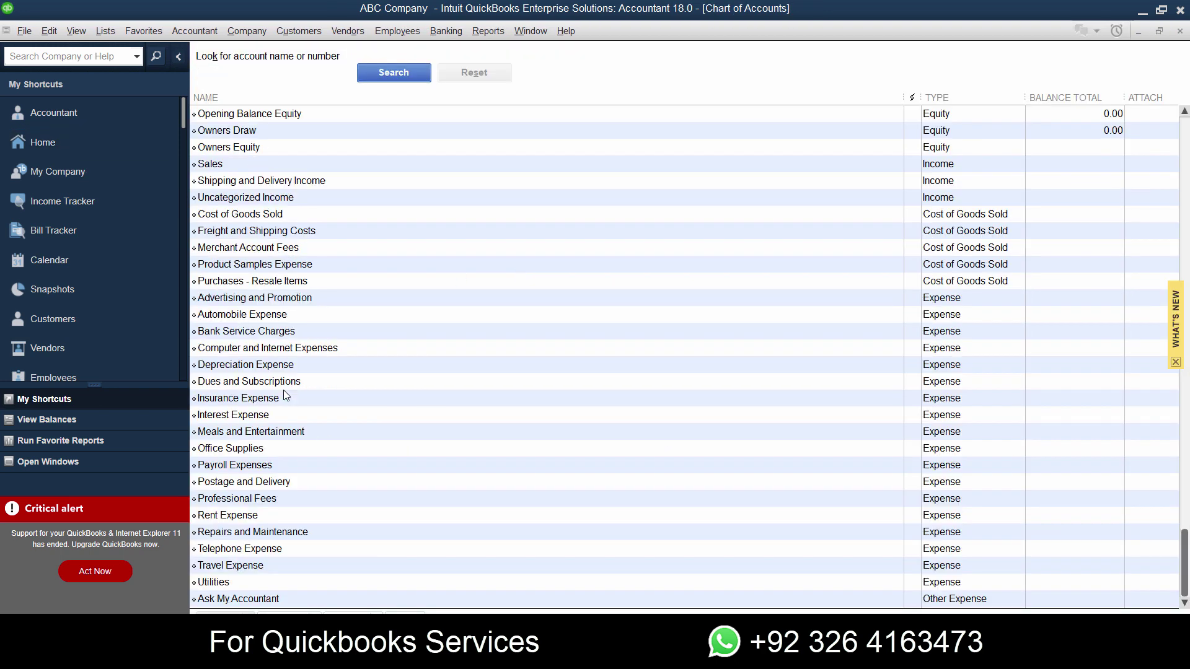
key(a)
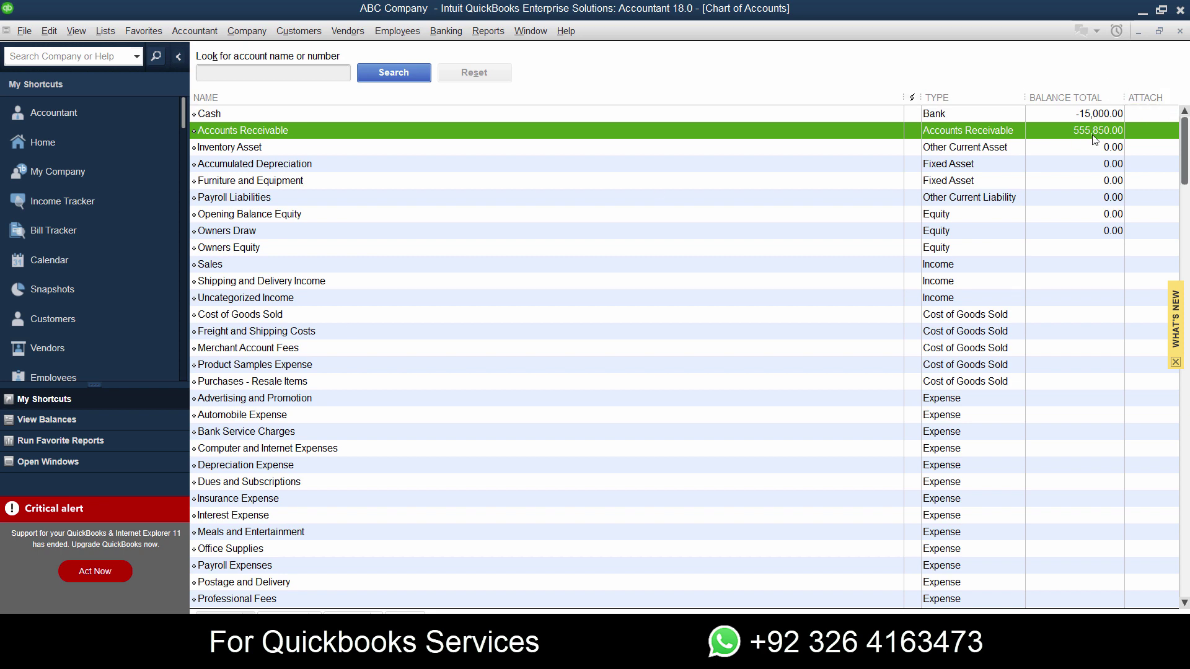
Step: Return Home and bring up the Vendor Center's New Vendor options
click(84, 142)
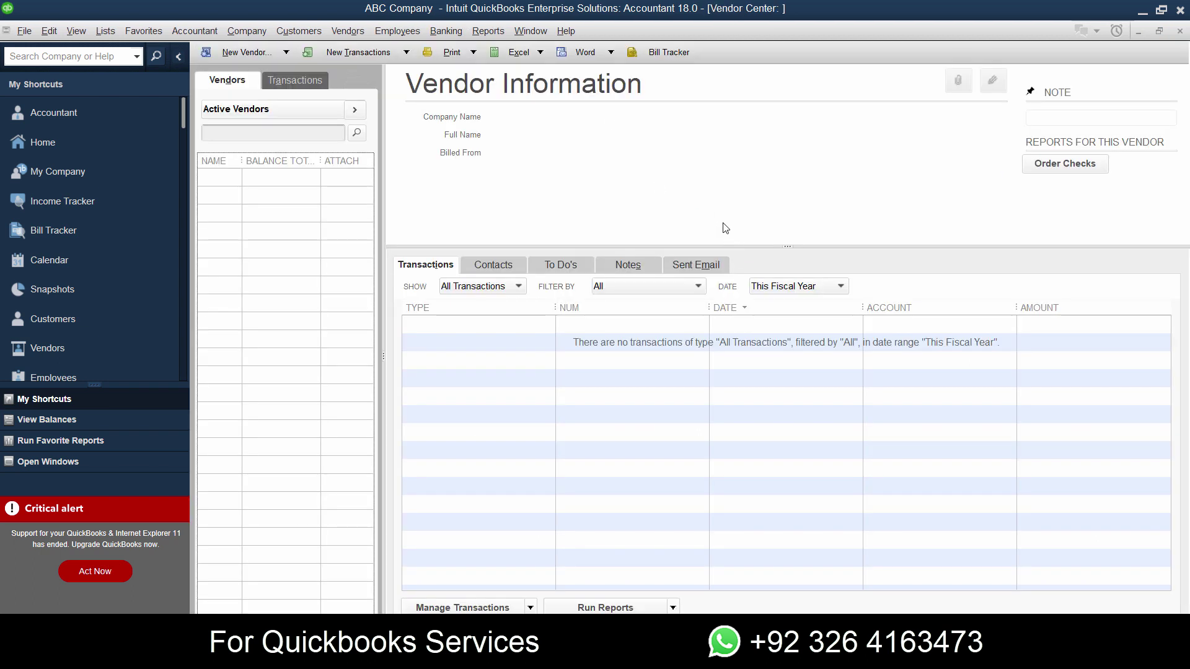
click(248, 52)
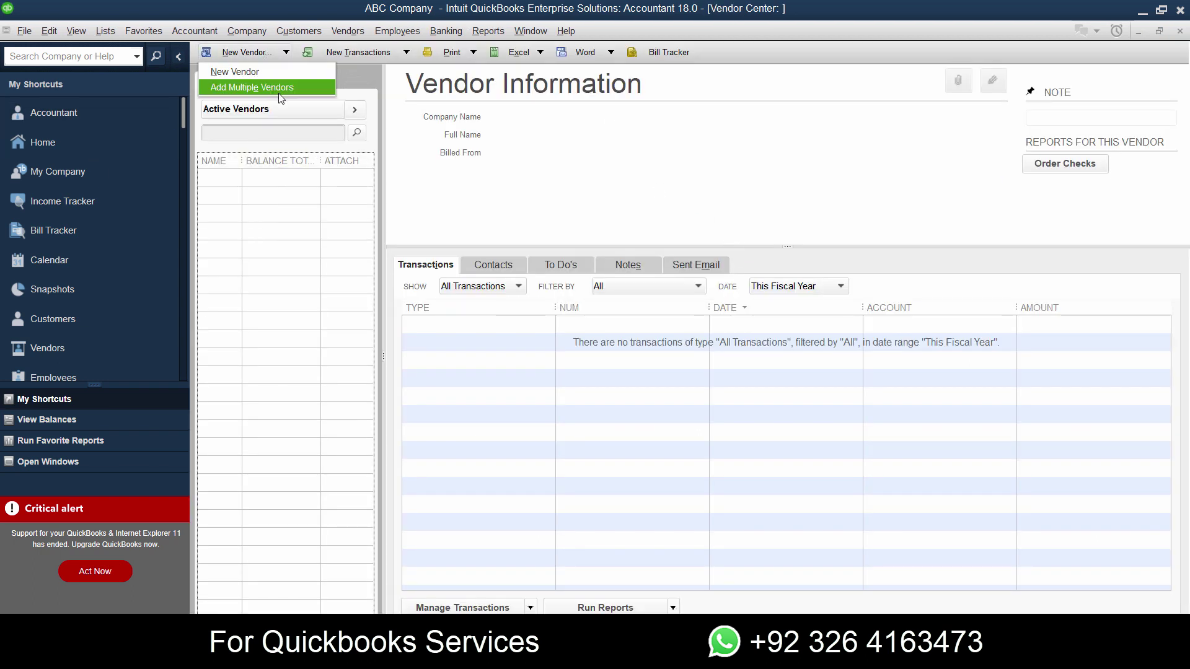
click(277, 88)
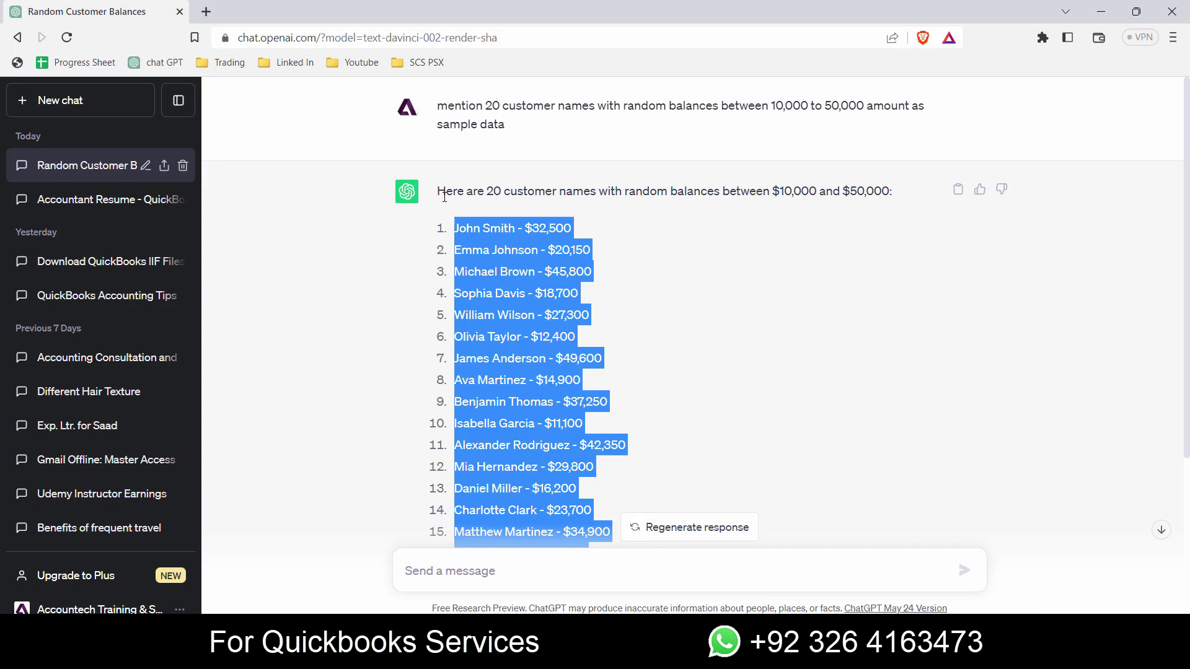
Step: Edit the ChatGPT prompt to ask for 30 vendor names without dashes, and send it
drag(437, 192, 434, 570)
double_click(457, 571)
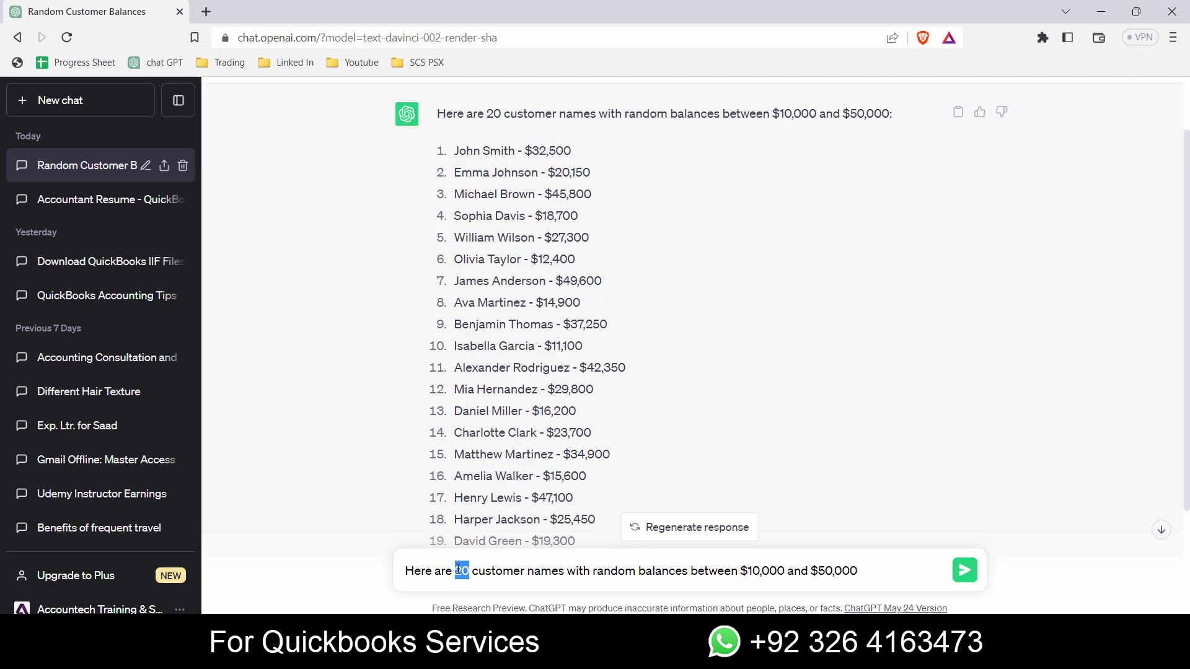
text(30)
double_click(490, 570)
text(vendor)
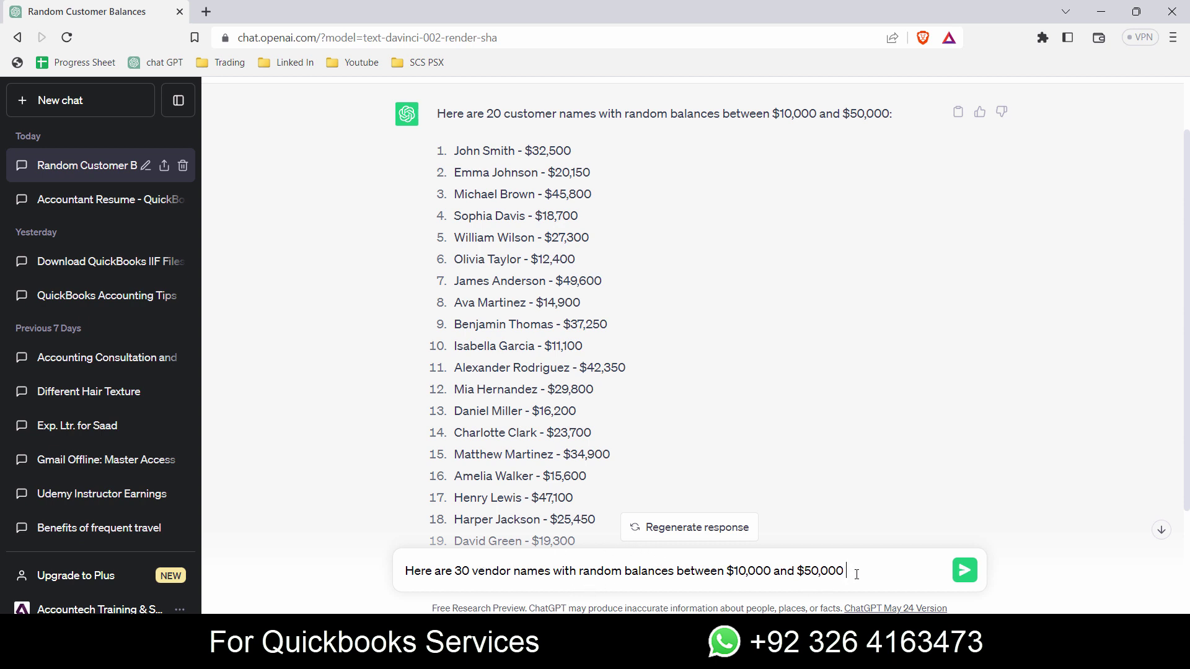
text(out dashes and $ sign)
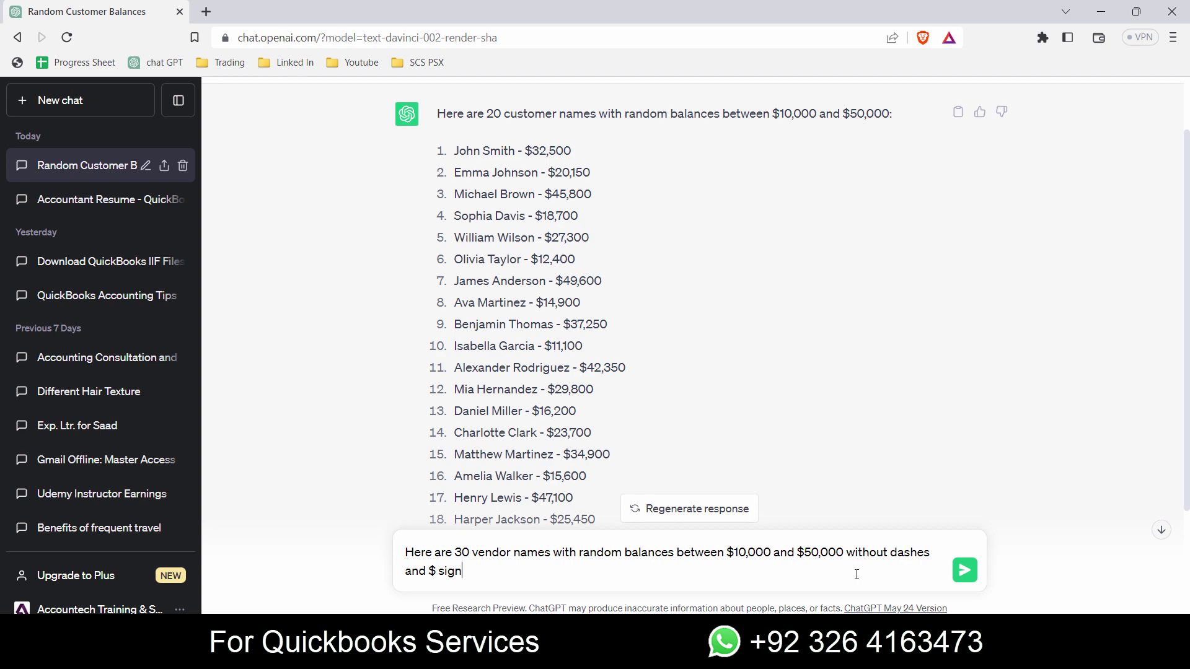
key(Return)
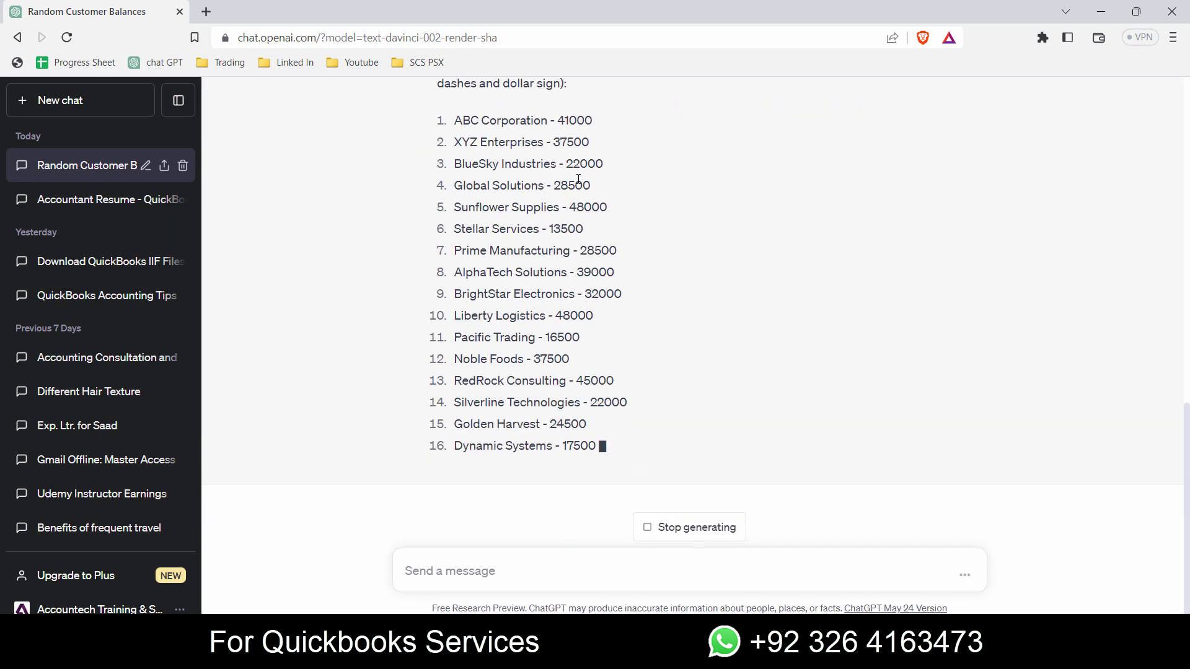
Step: Highlight the reply's full list of 30 vendors and balances
scroll(625, 409, up, 5)
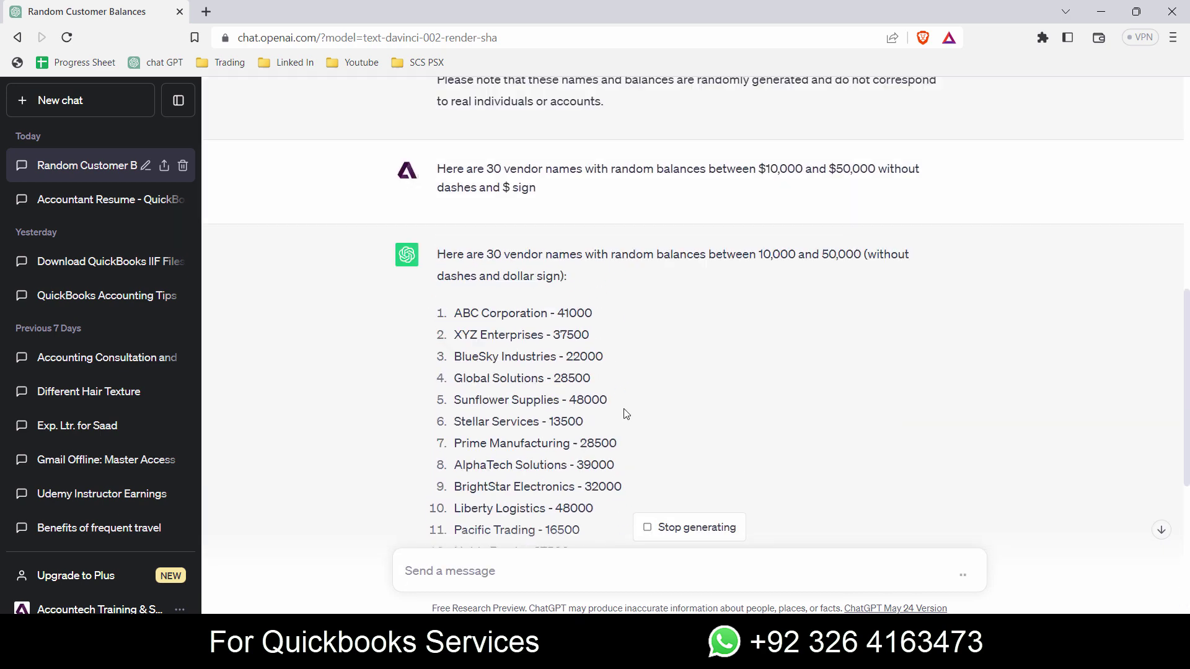
scroll(626, 412, down, 8)
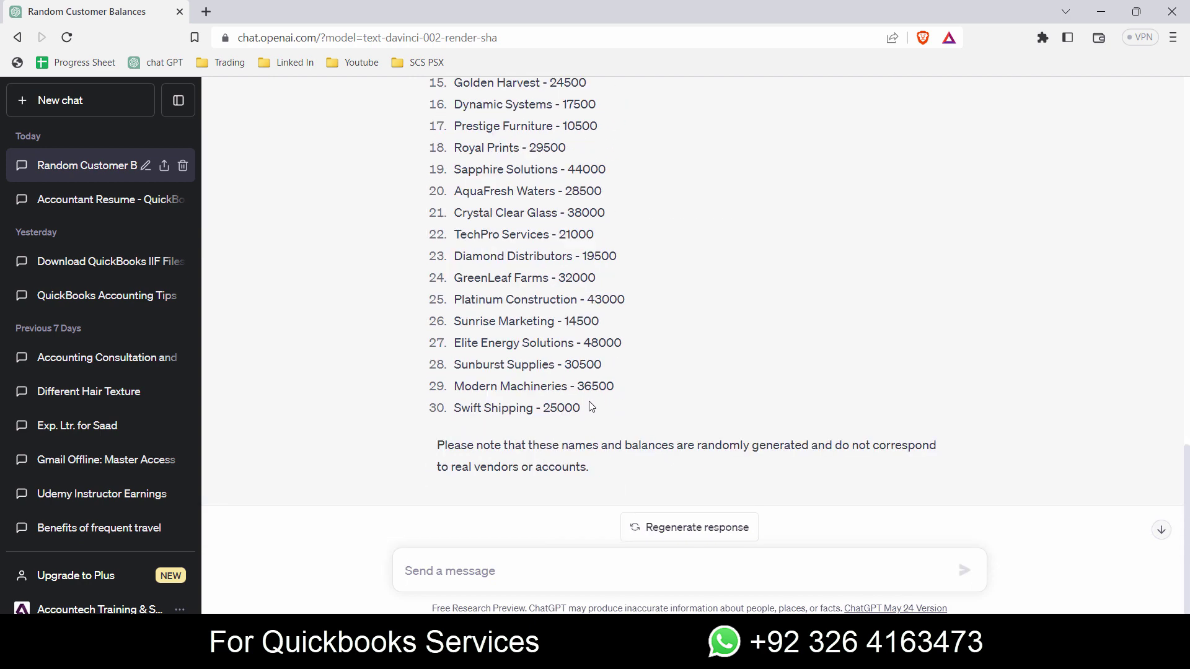
drag(592, 407, 456, 242)
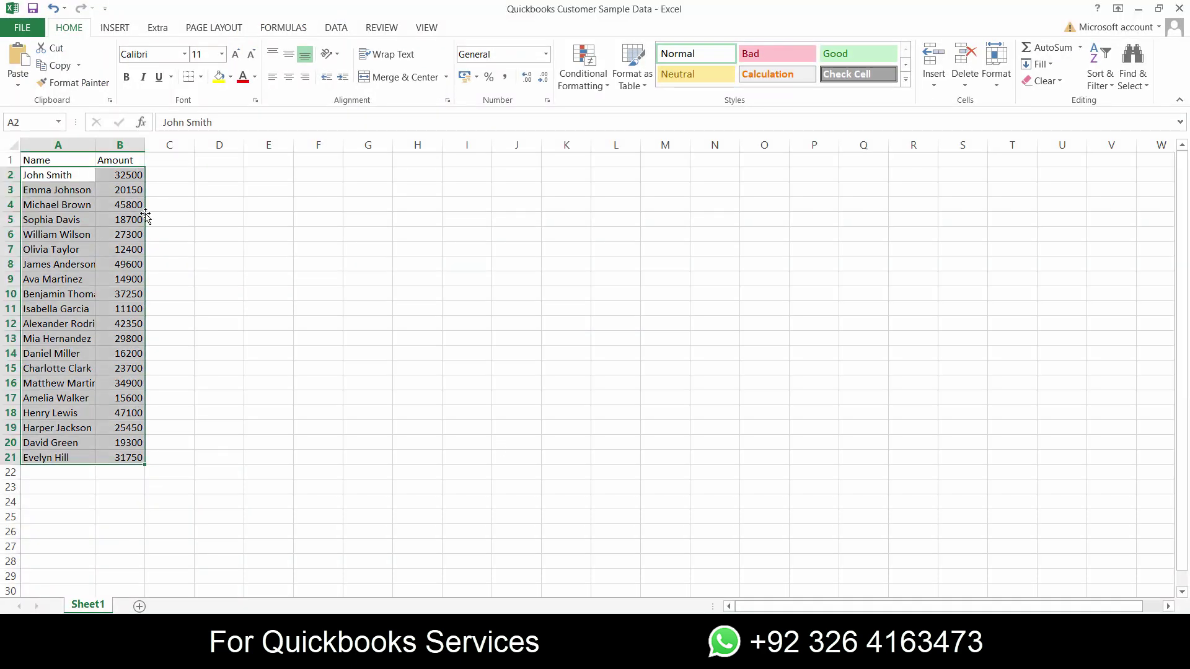
Step: Clear the old names and amounts, insert a new column A, and paste the vendor list there
key(Delete)
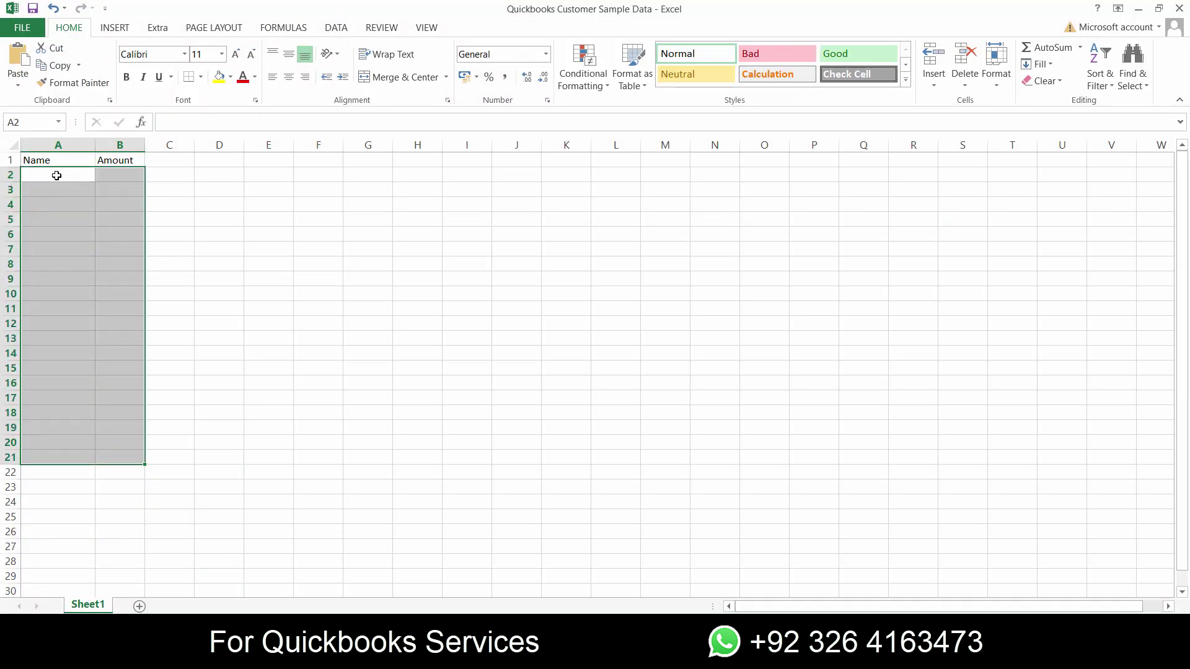
right_click(46, 151)
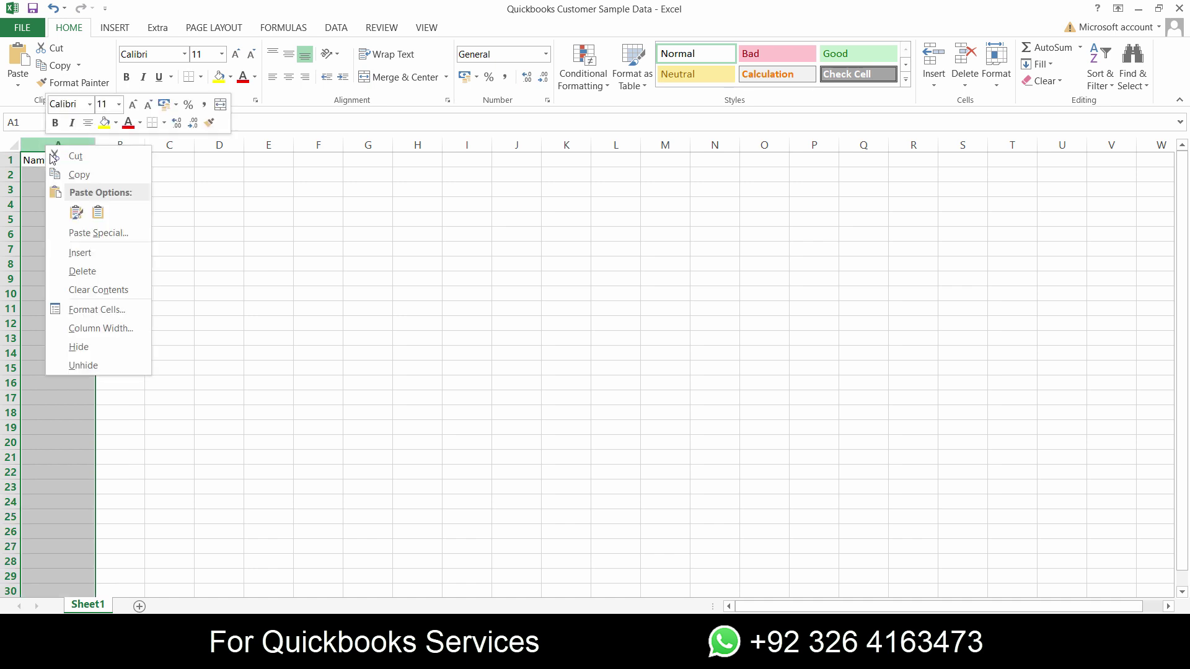
click(77, 250)
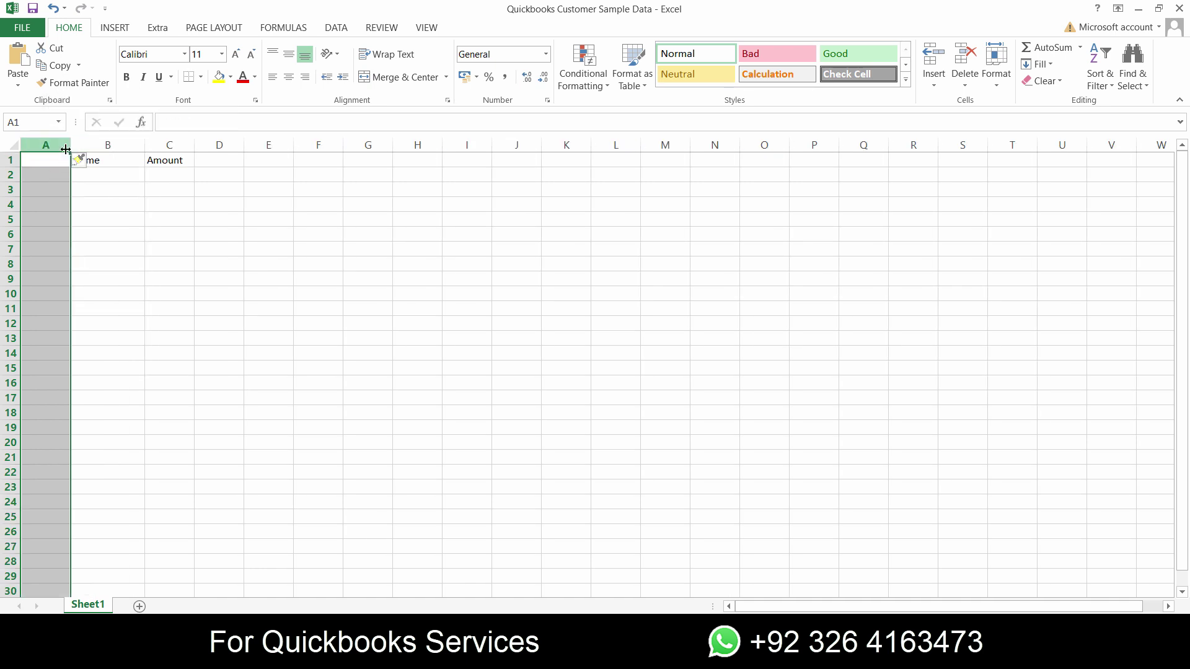
key(ctrl+v)
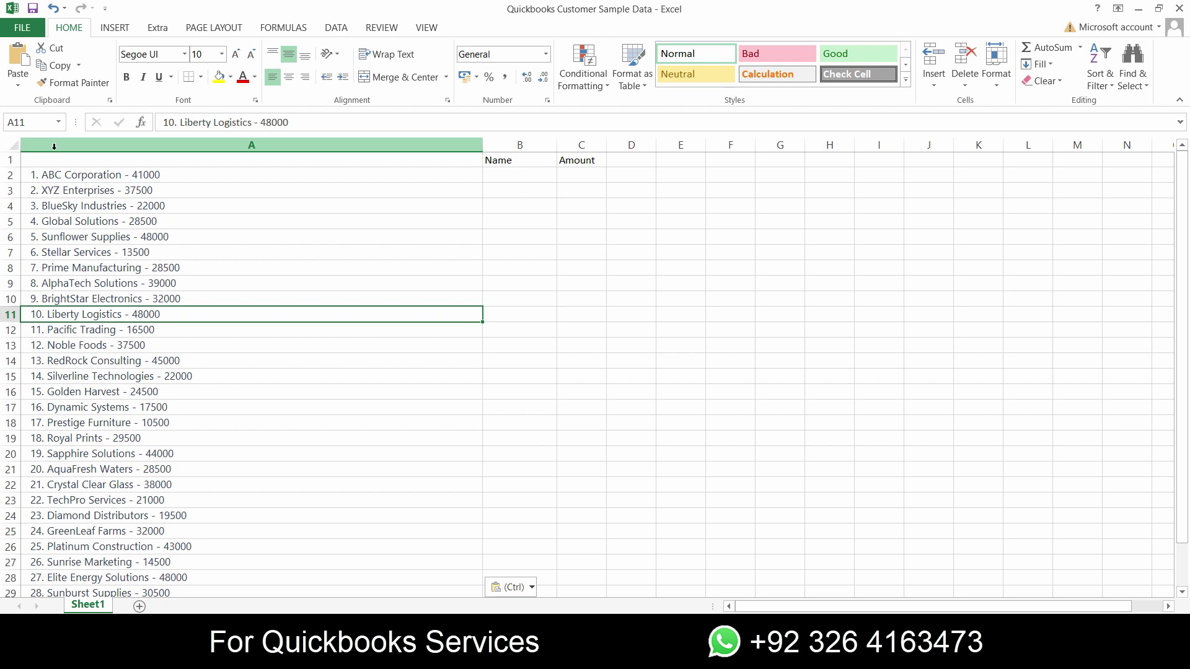
click(54, 146)
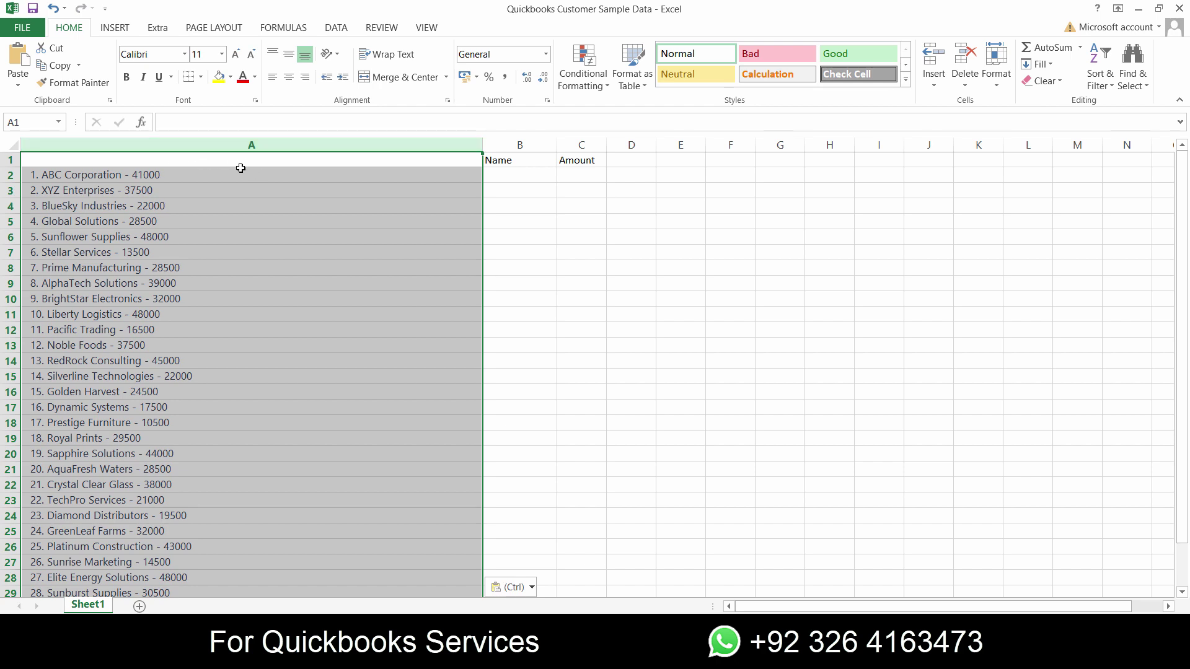
click(77, 177)
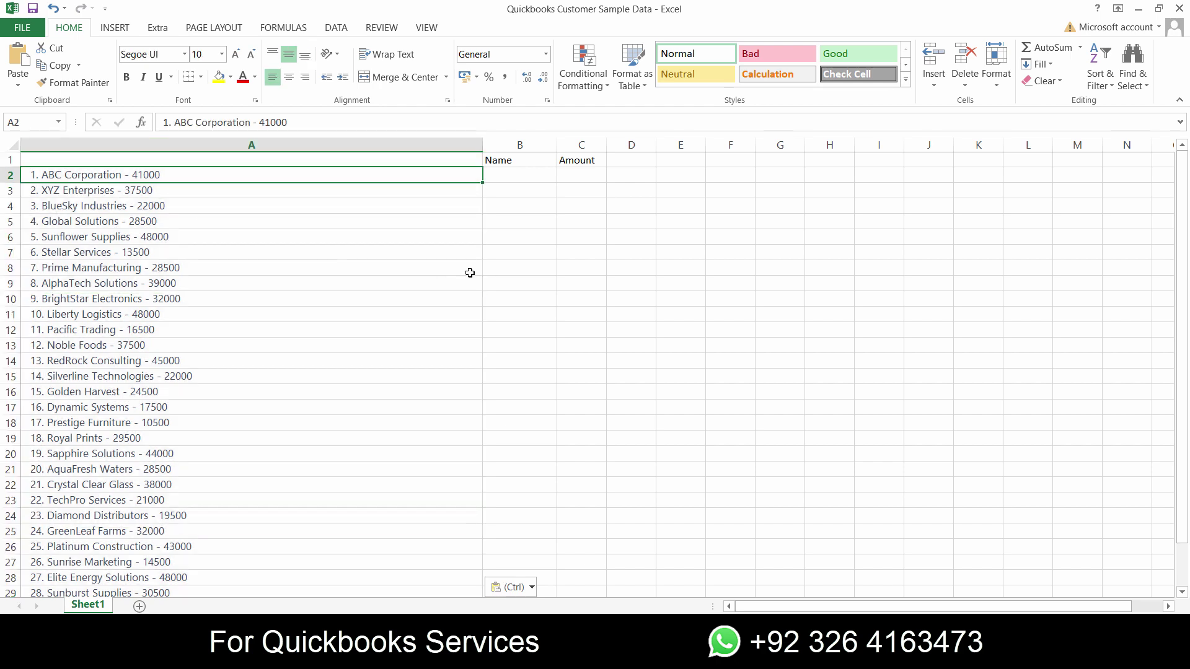
Step: Back in ChatGPT, reselect the vendor list starting from item 1
key(alt+Tab)
click(456, 247)
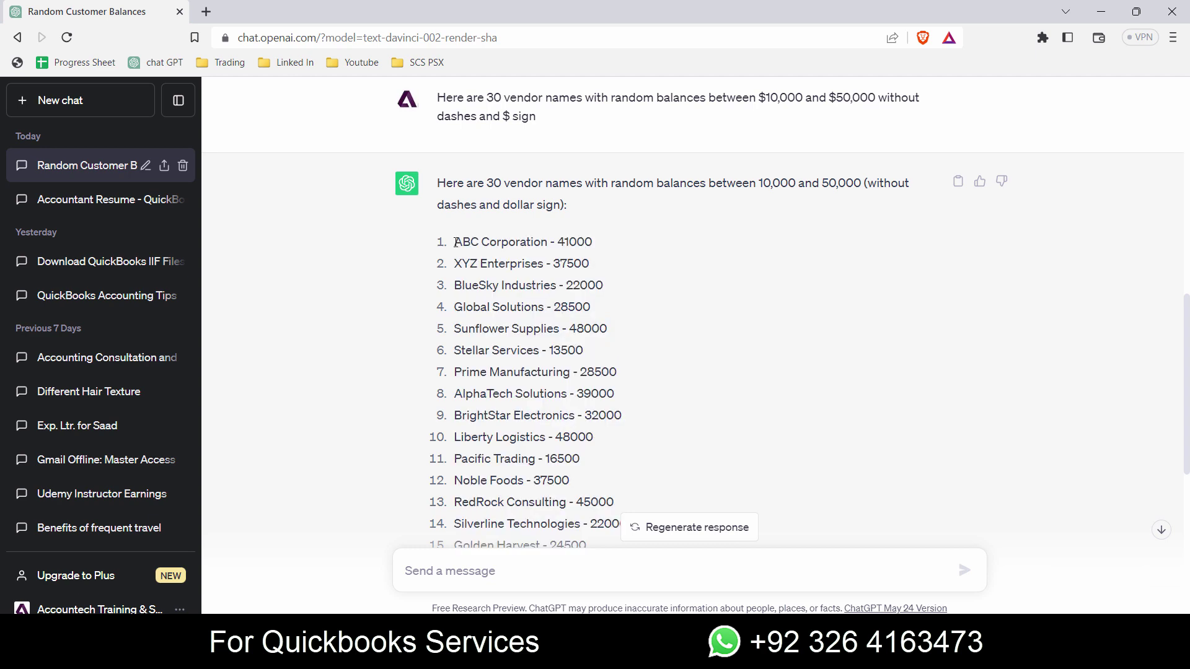
drag(456, 242, 718, 381)
Step: Paste the vendor list into A2 and Flash Fill names from 'ABC Corporation' and 'XYZ Enterprises'
key(alt+Tab)
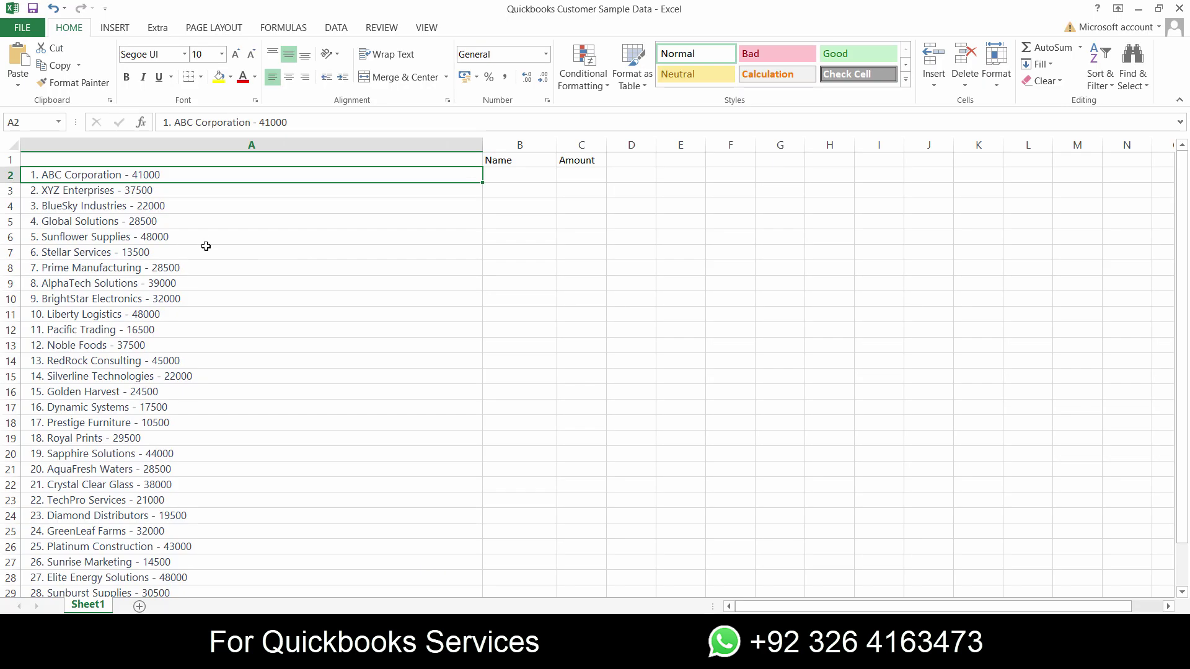
key(ctrl+v)
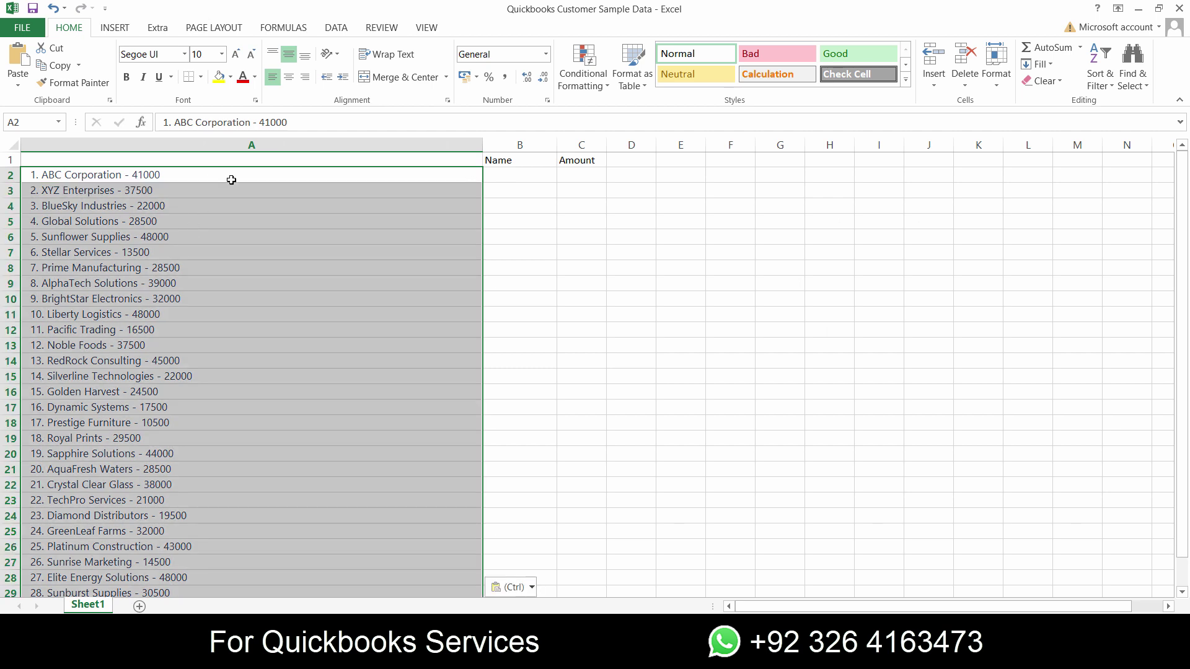
click(497, 179)
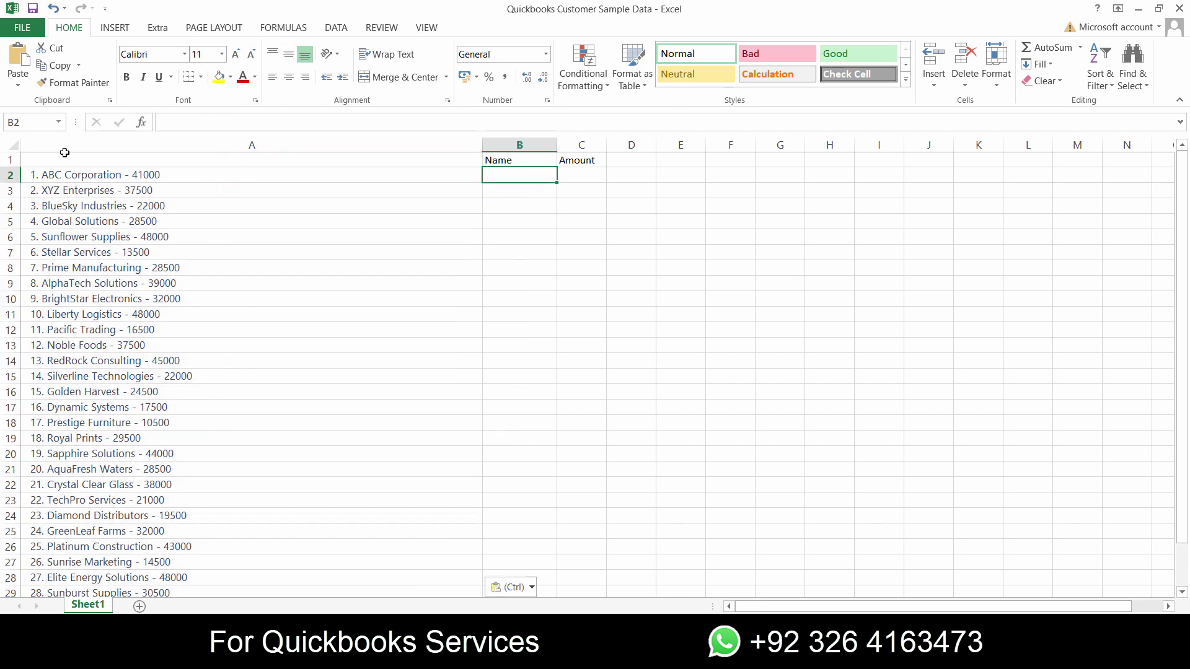
text(ABC Cor)
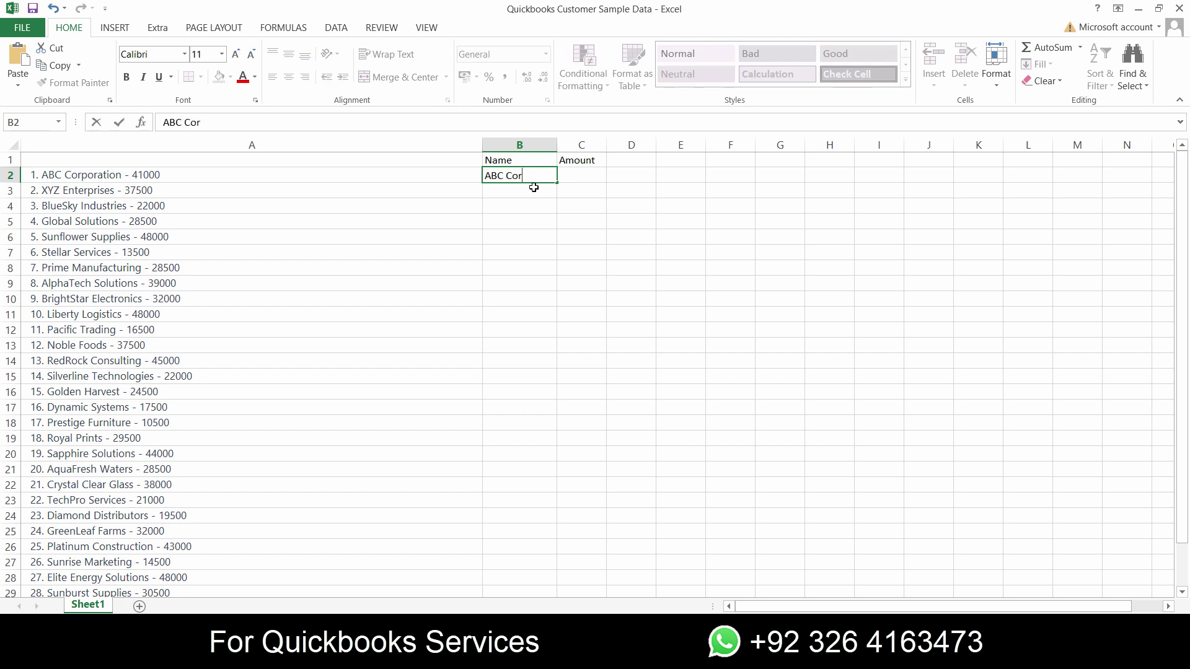
text(poration)
key(Tab)
click(533, 187)
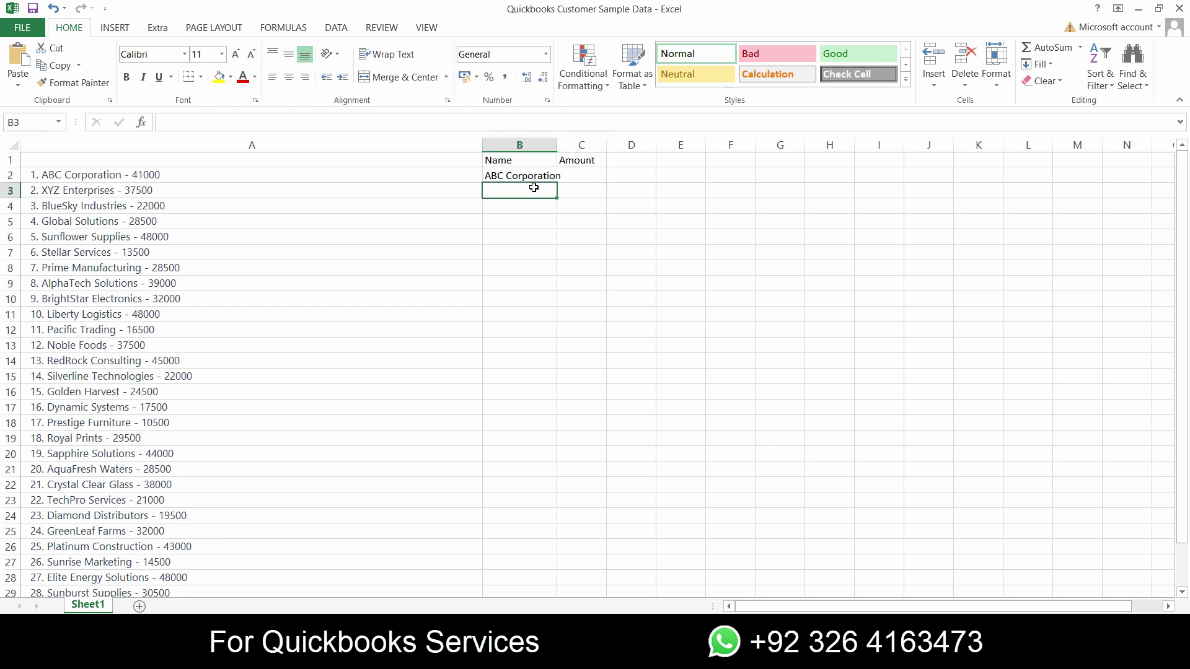
text(XYZ Enterprises)
key(Return)
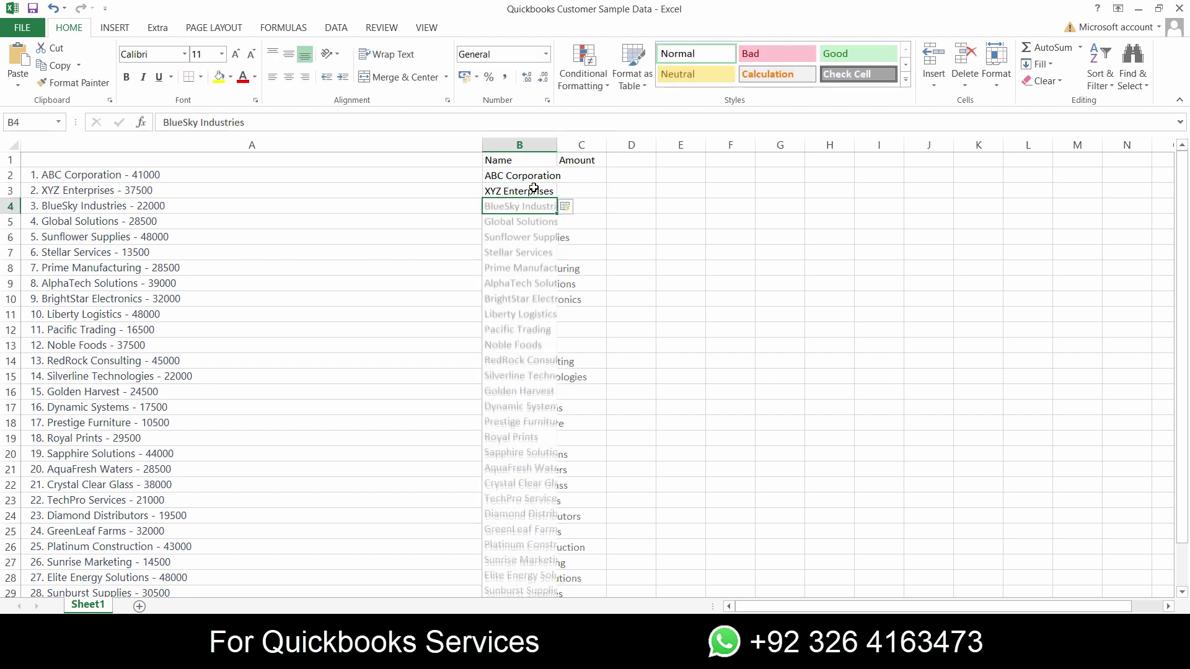
Step: Flash Fill amounts from 41000 and 37500, then copy B2:C31
click(575, 177)
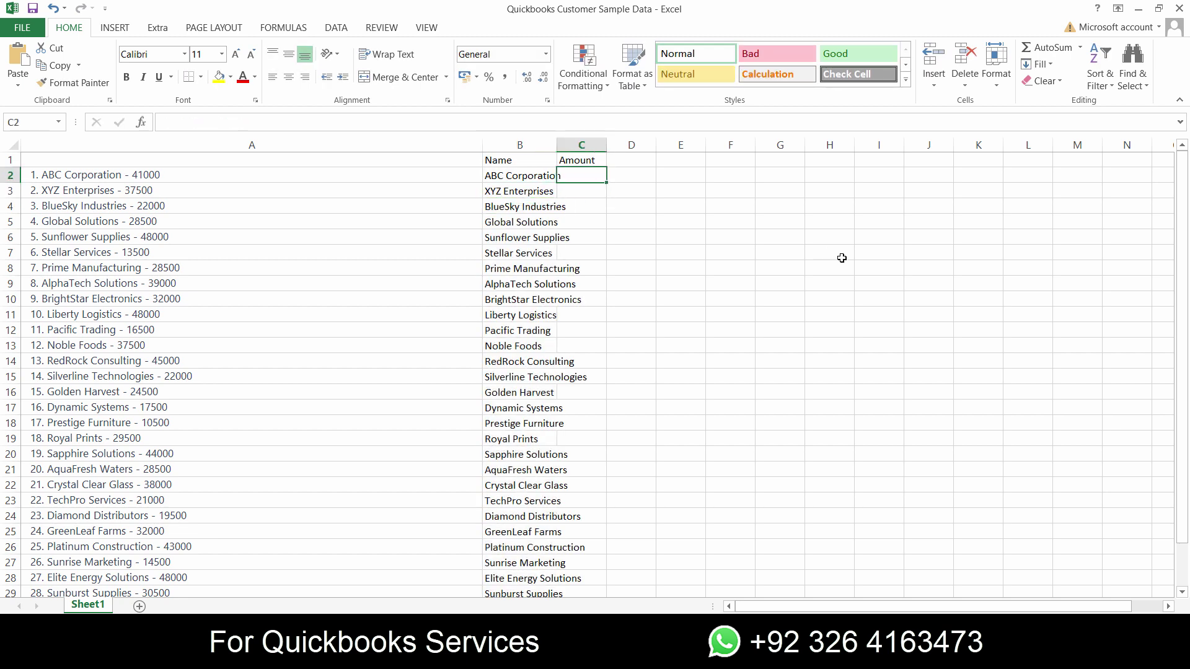
text(41000)
key(Return)
text(37500)
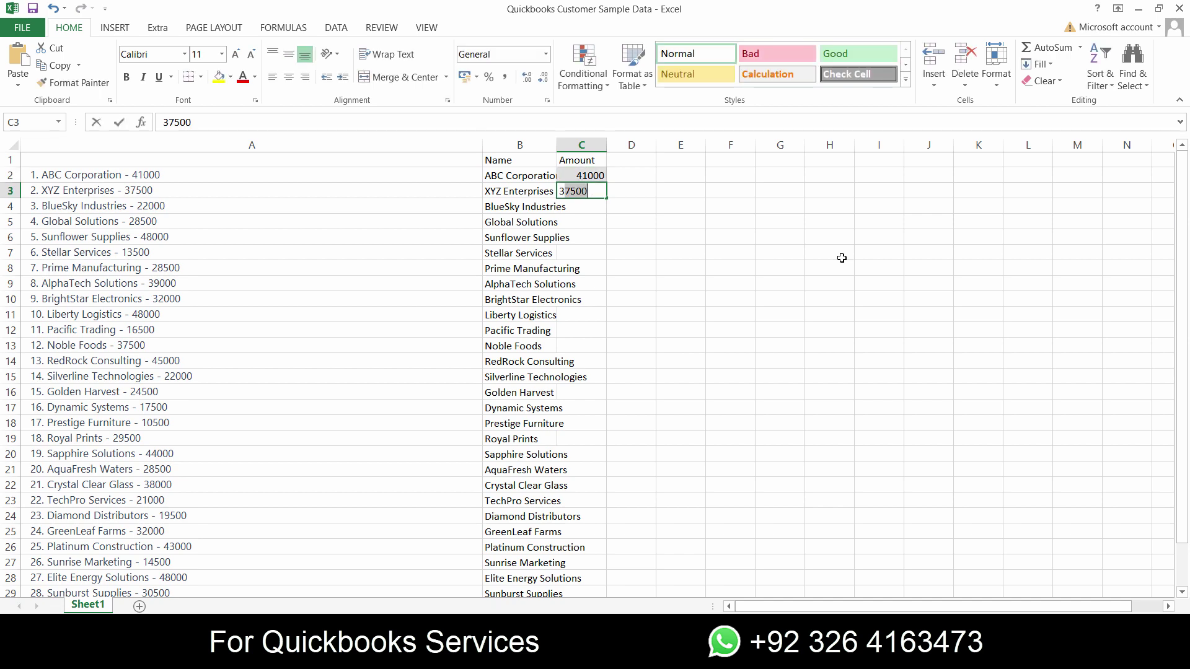
key(Return)
scroll(812, 329, down, 10)
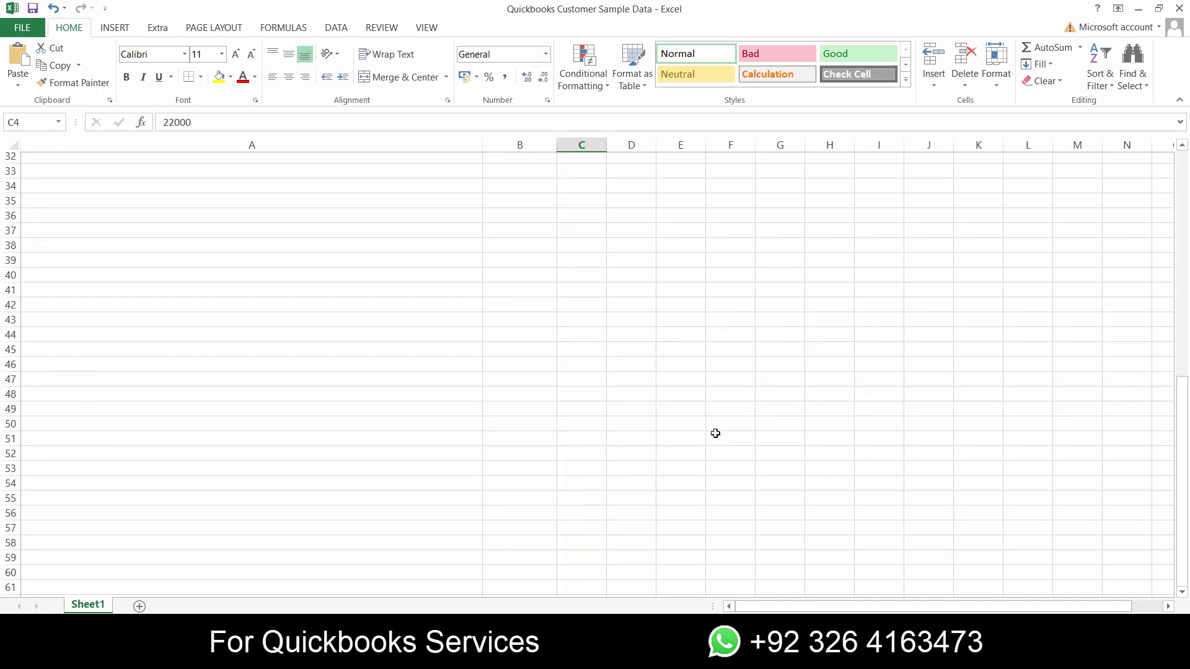
scroll(712, 433, up, 10)
drag(522, 176, 603, 567)
key(ctrl+c)
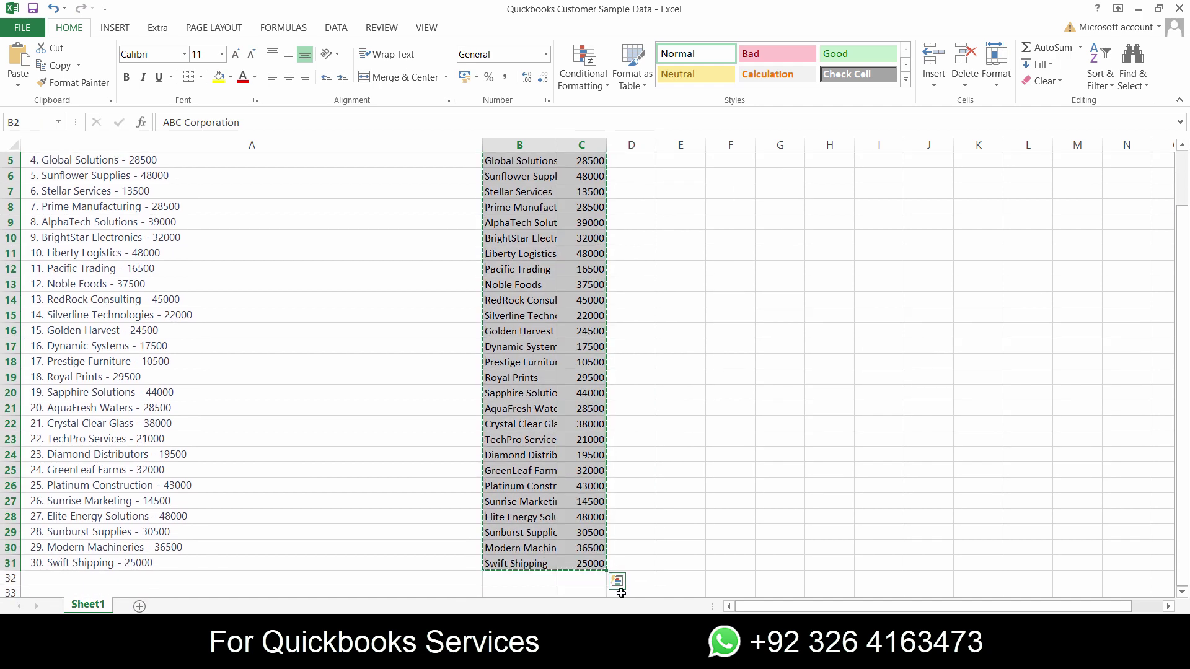
Step: Remove all displayed columns except Vendor Name from the vendor entry grid
key(alt+Tab)
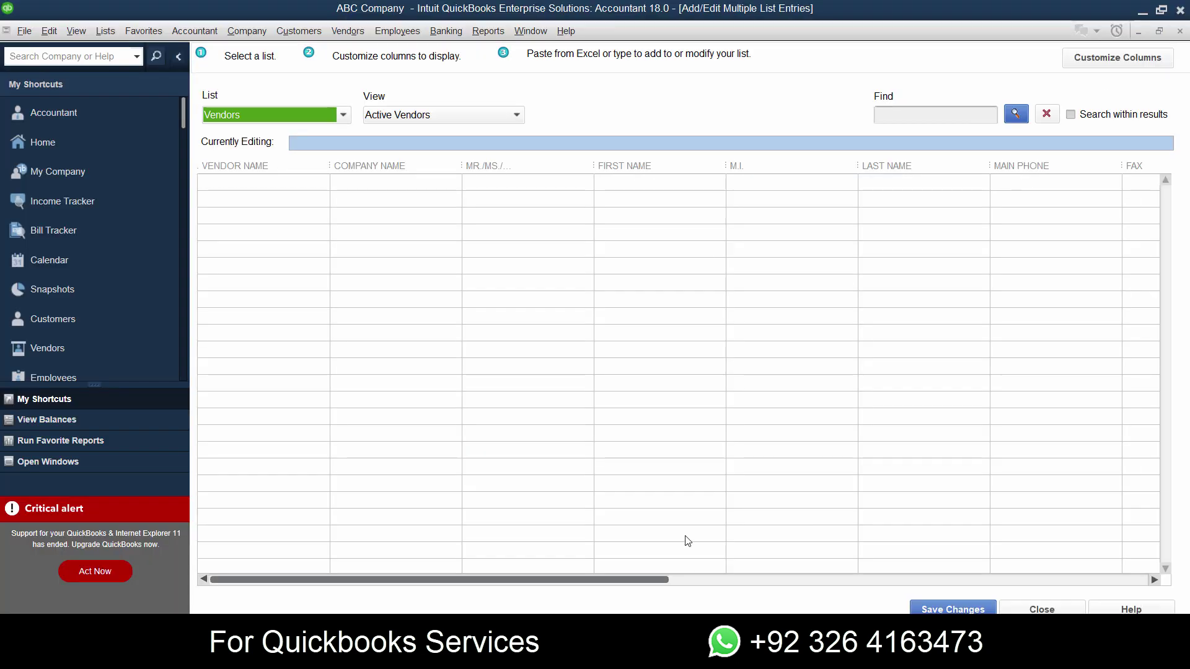
click(319, 183)
key(alt+Tab)
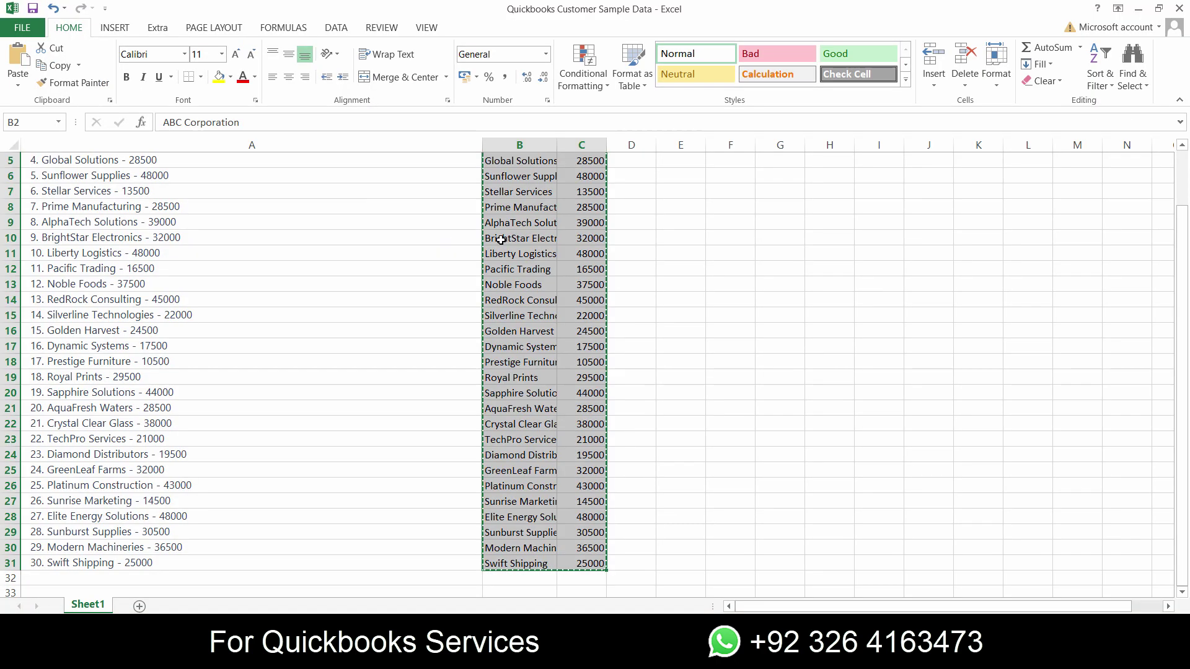
scroll(548, 260, up, 2)
key(alt+Tab)
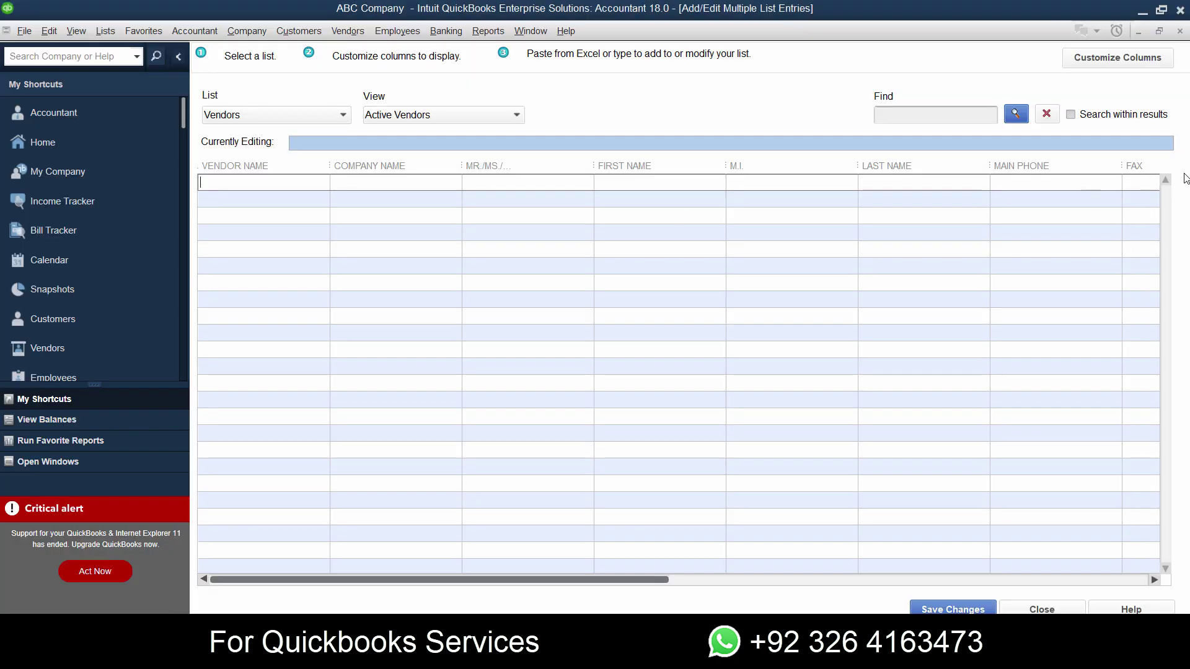
click(1138, 65)
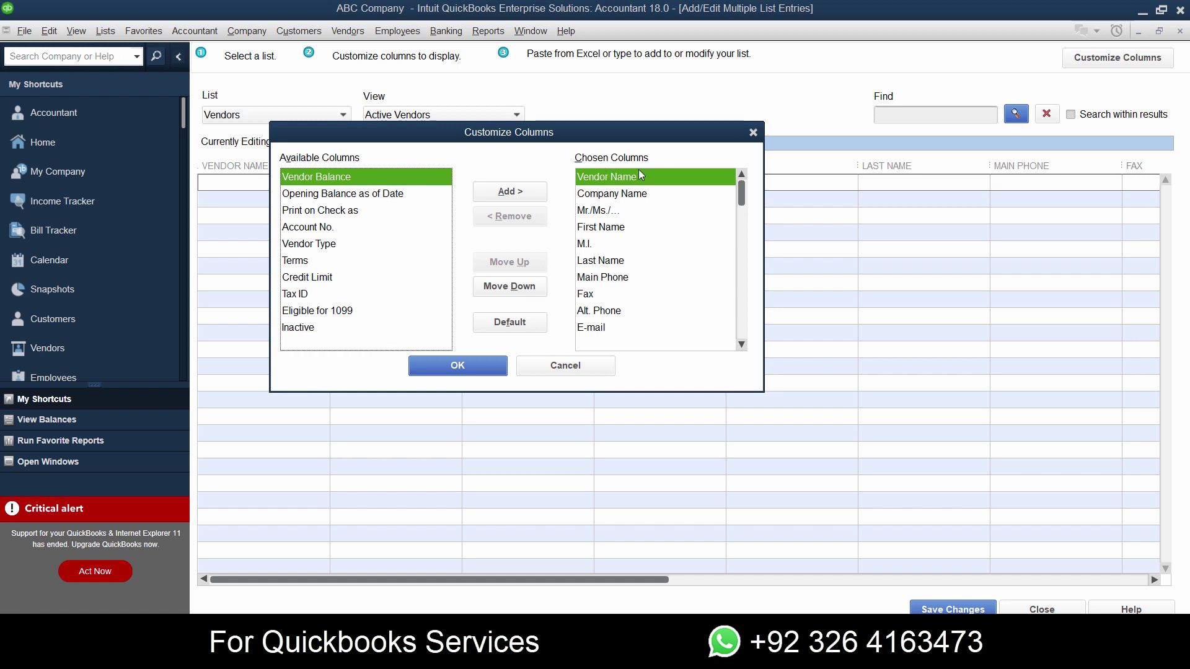
click(620, 198)
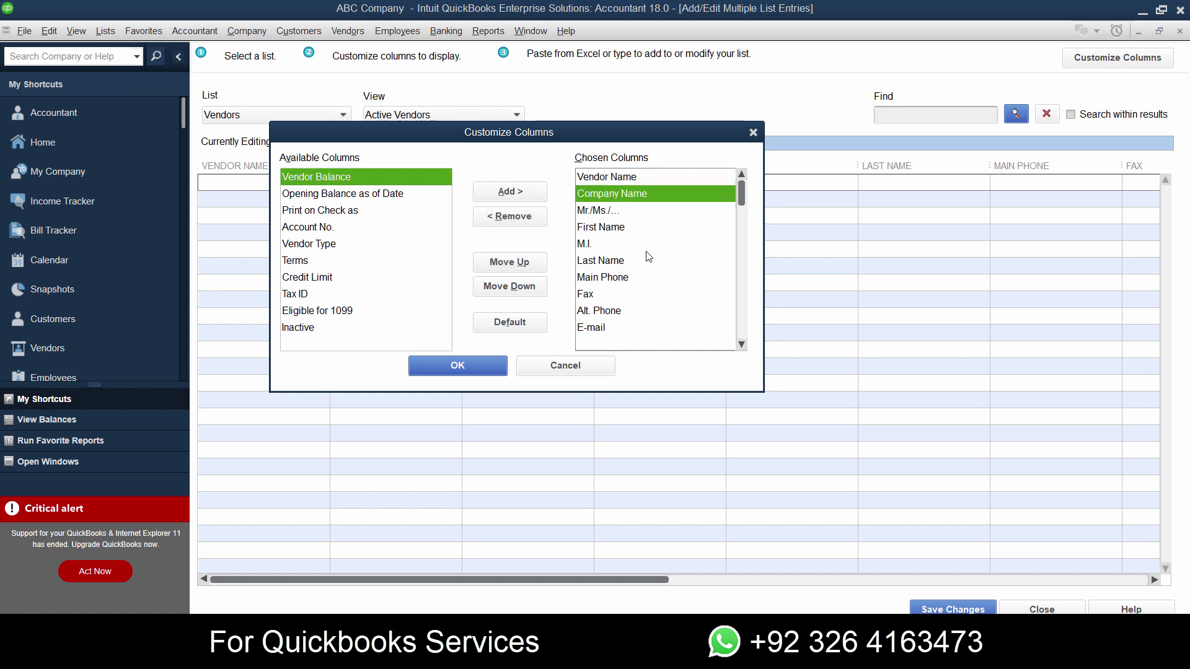
click(515, 217)
click(516, 216)
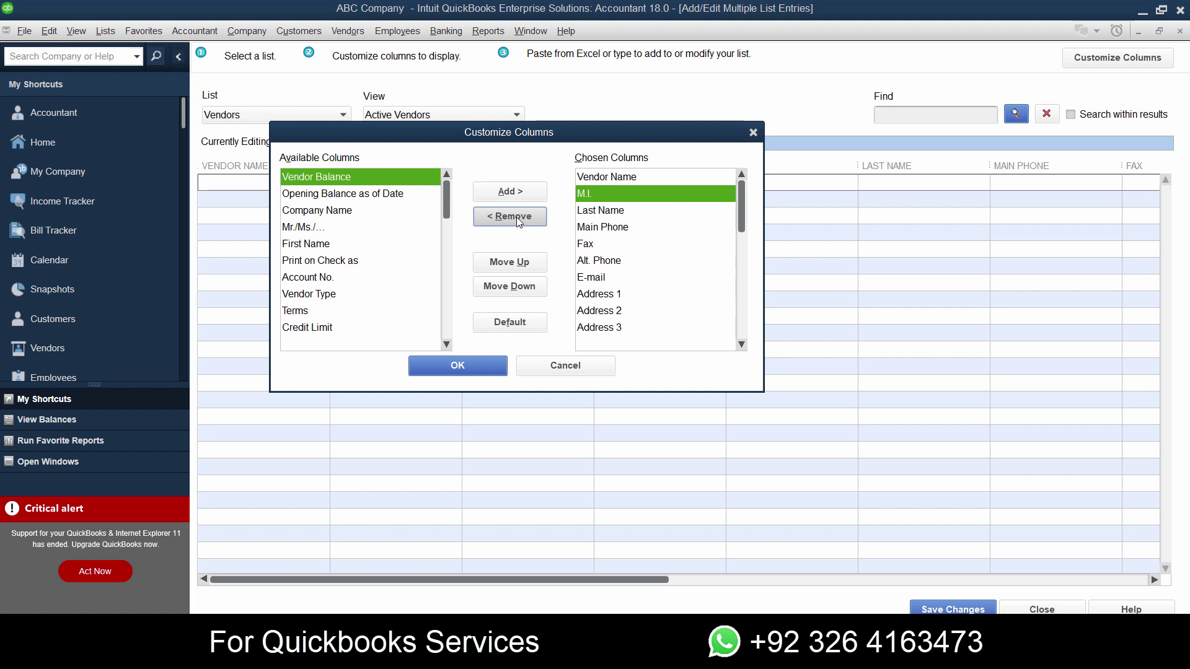
click(516, 217)
click(516, 217)
click(515, 217)
click(516, 216)
click(515, 216)
click(515, 217)
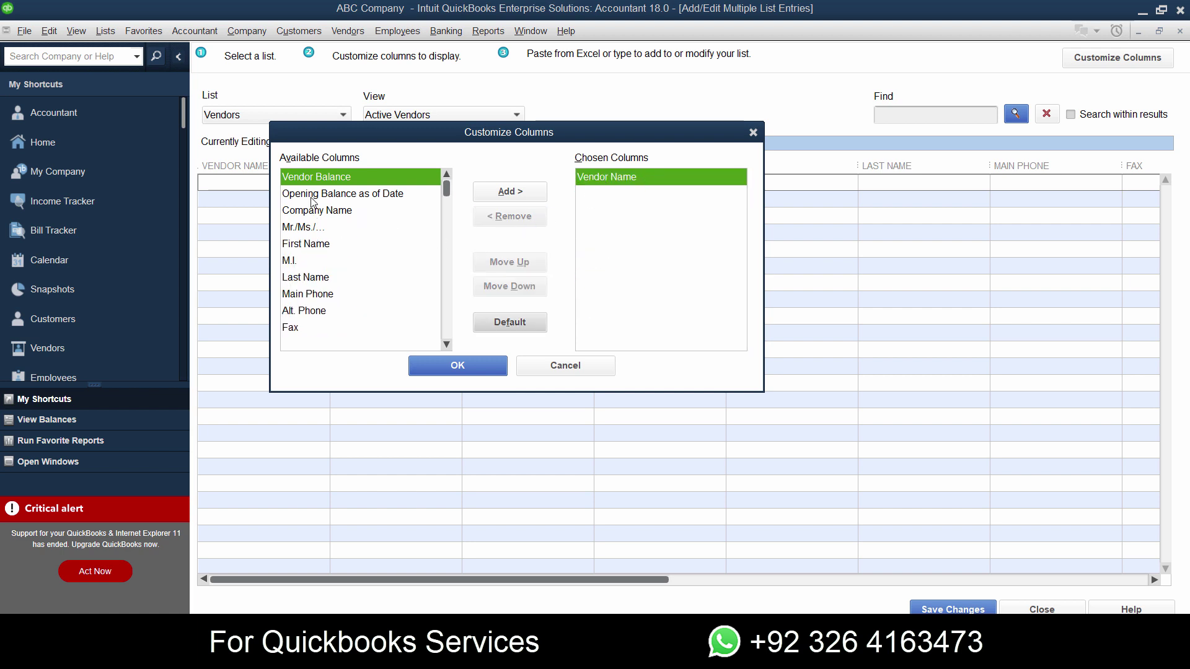
Step: Add Vendor Balance and Opening Balance as of Date columns, apply, and widen them
scroll(311, 276, down, 6)
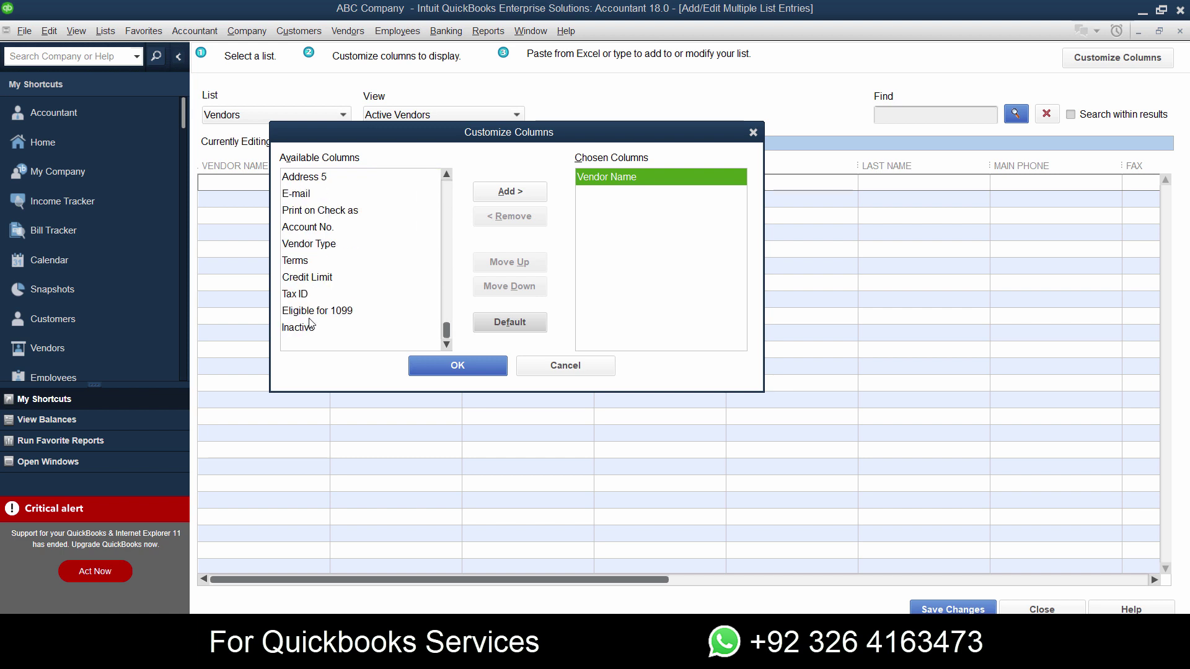
scroll(310, 322, up, 6)
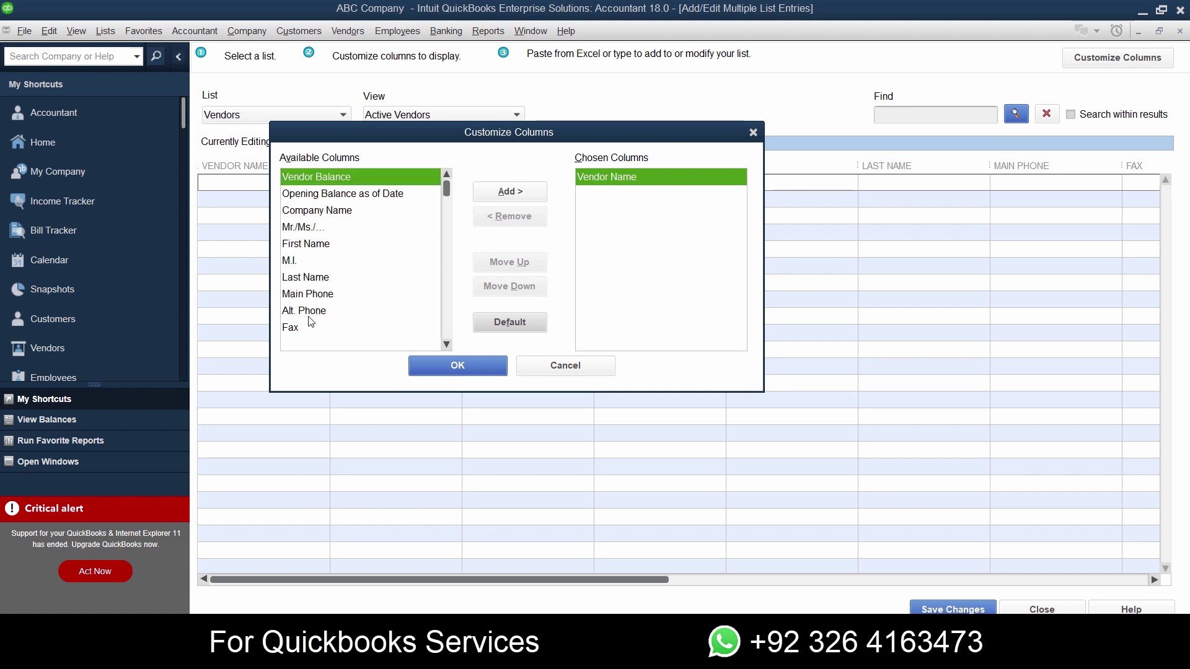
click(324, 181)
click(507, 193)
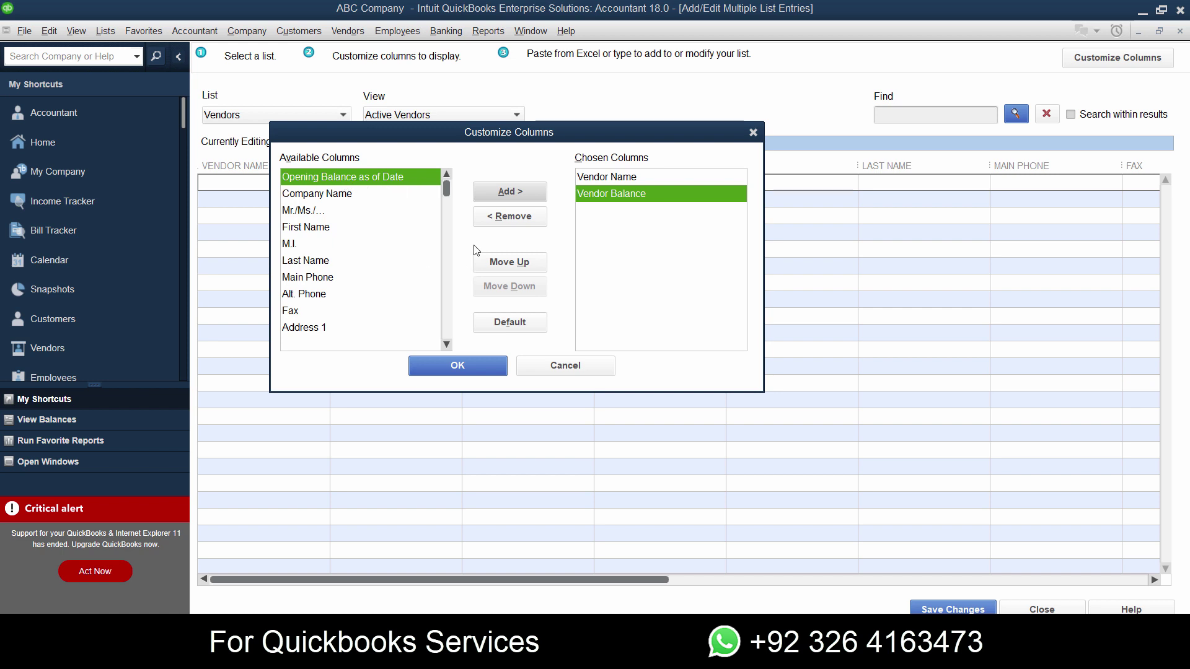
click(525, 188)
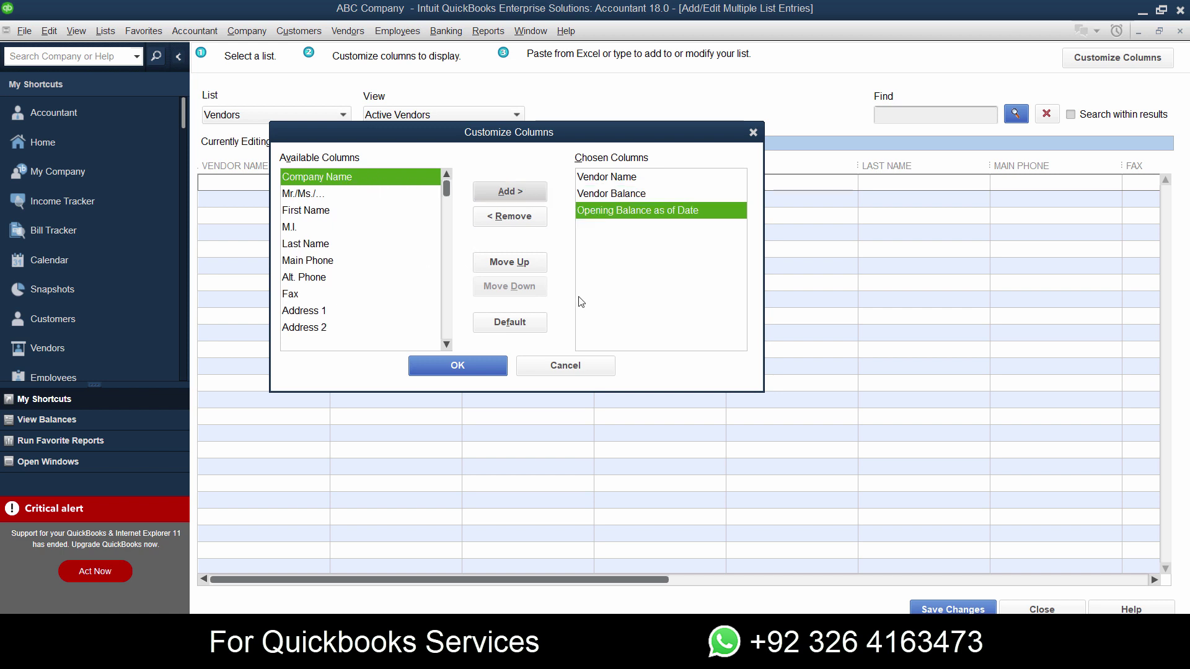
click(475, 364)
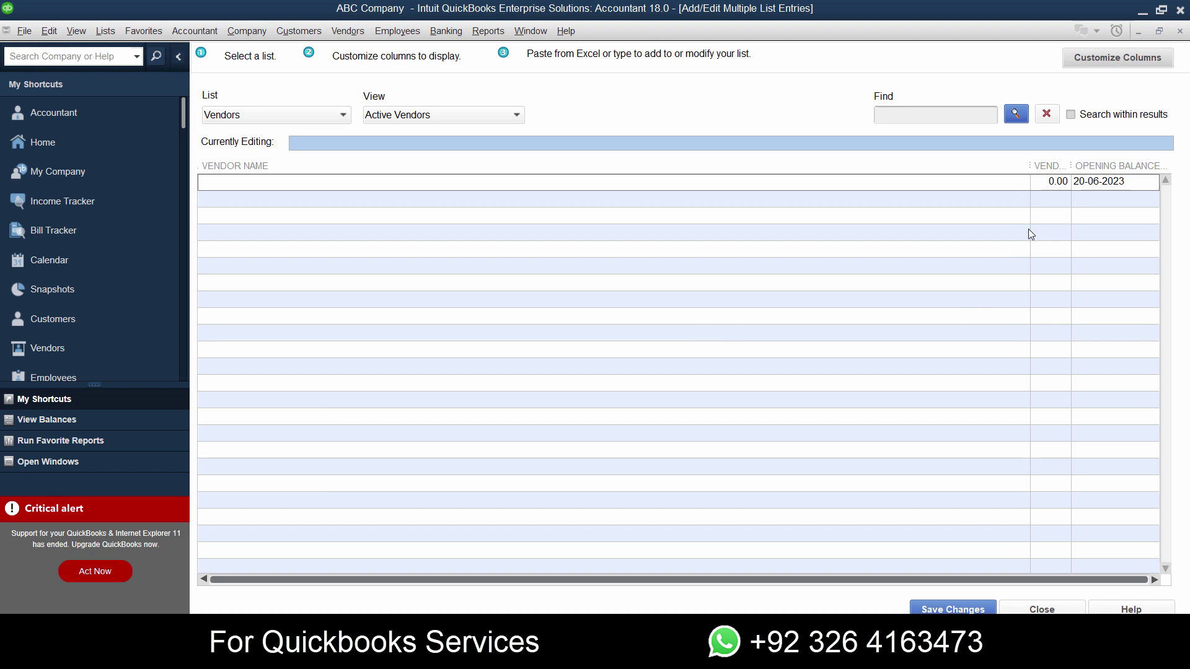
drag(1029, 173, 396, 205)
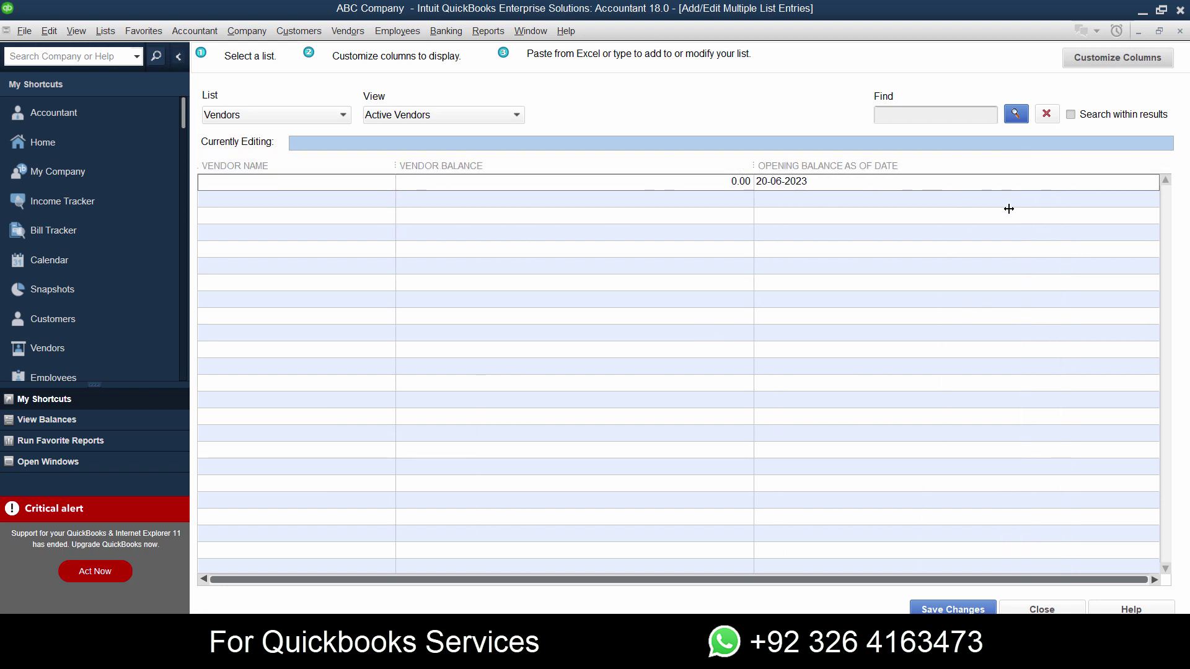
click(971, 186)
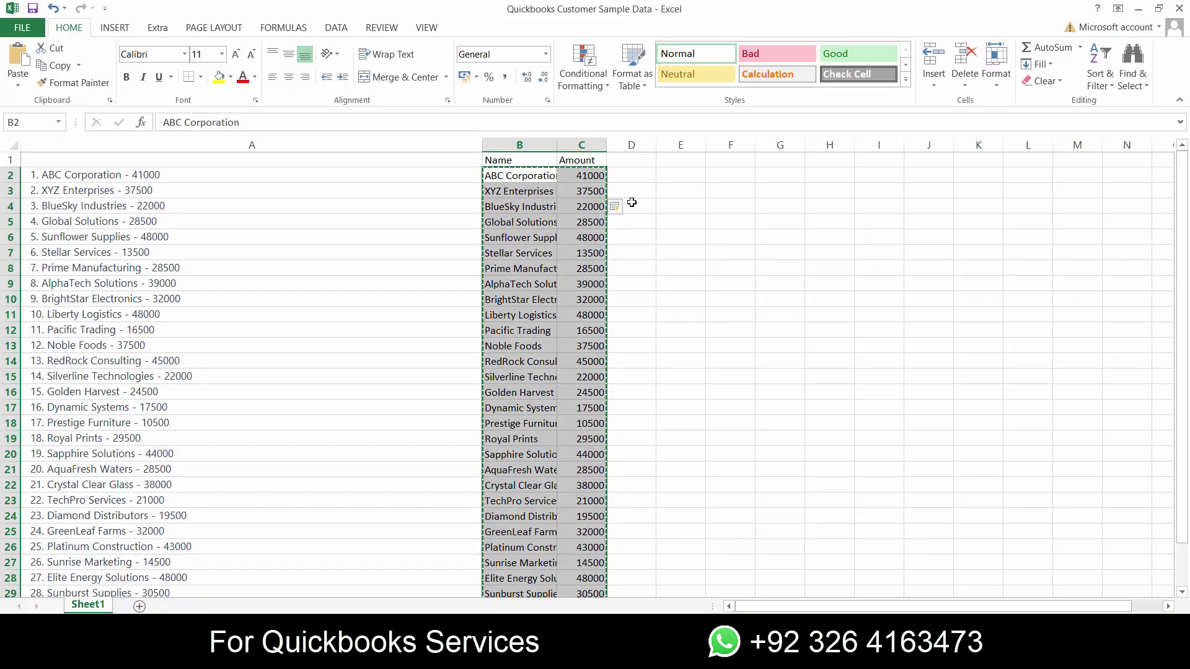
Step: Add a 'date' header in D1 and fill 01-01-2023 down column D as copied cells
click(631, 159)
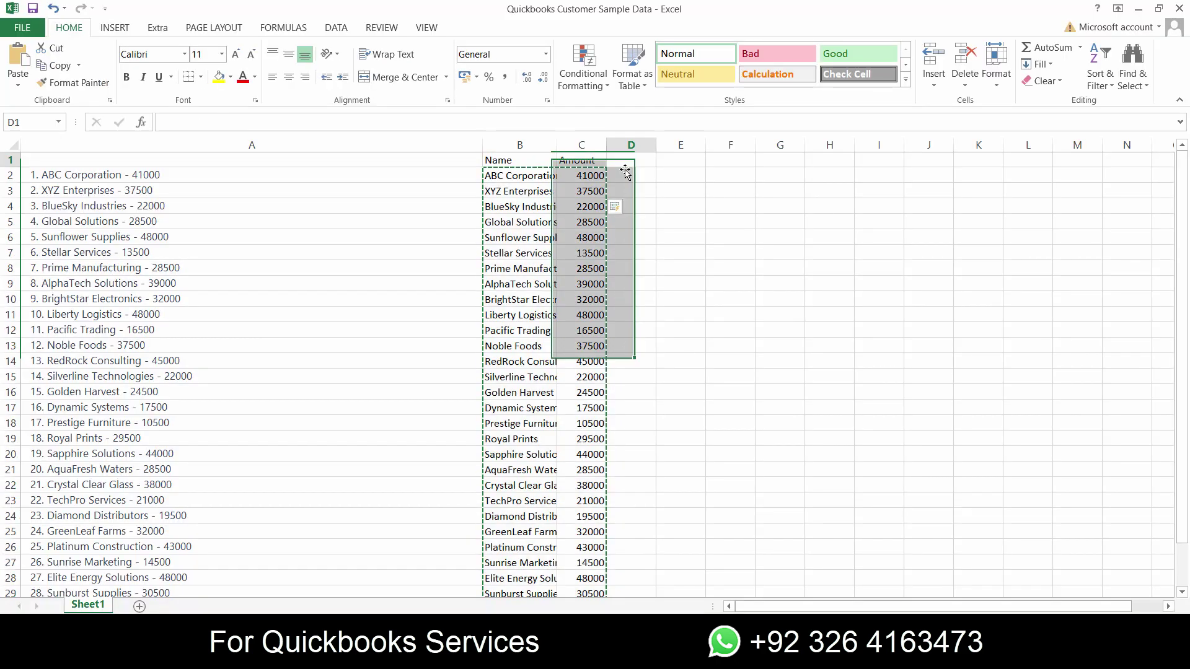
text(date)
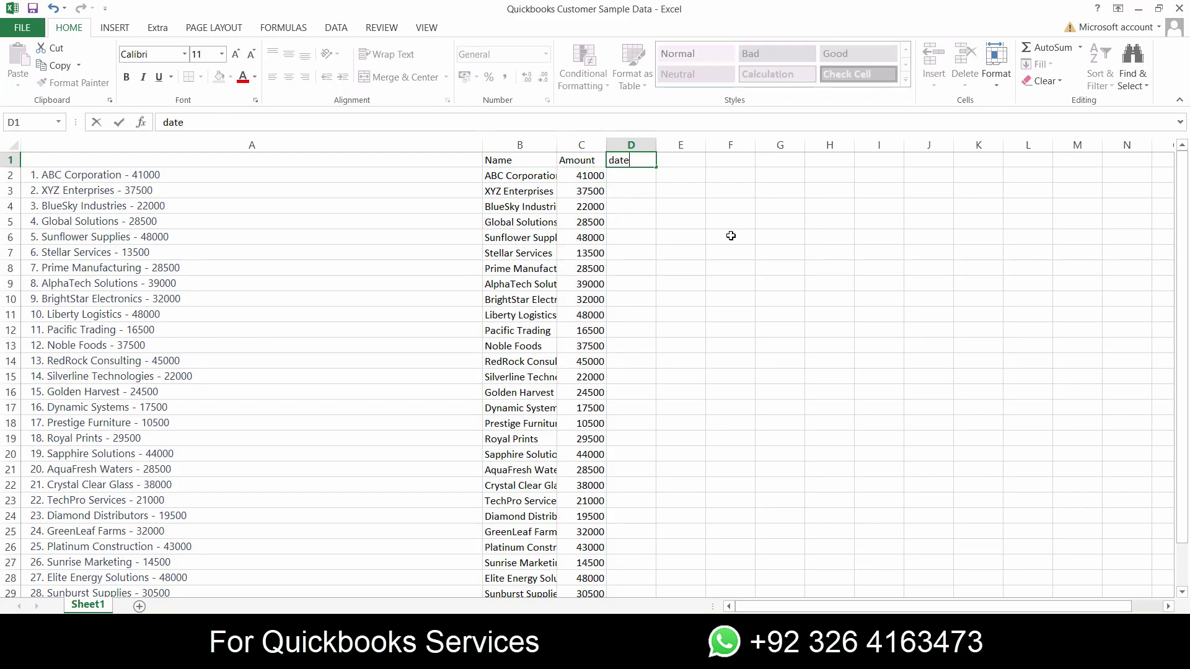
key(Return)
text(01-01-2023)
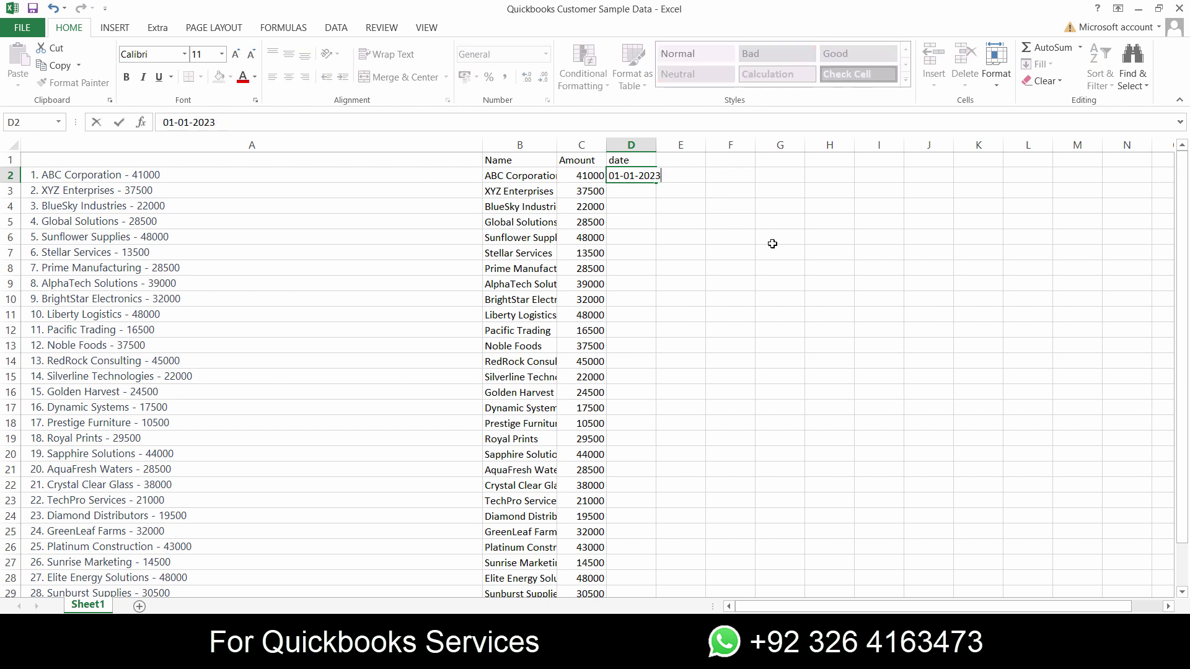
key(Return)
click(638, 177)
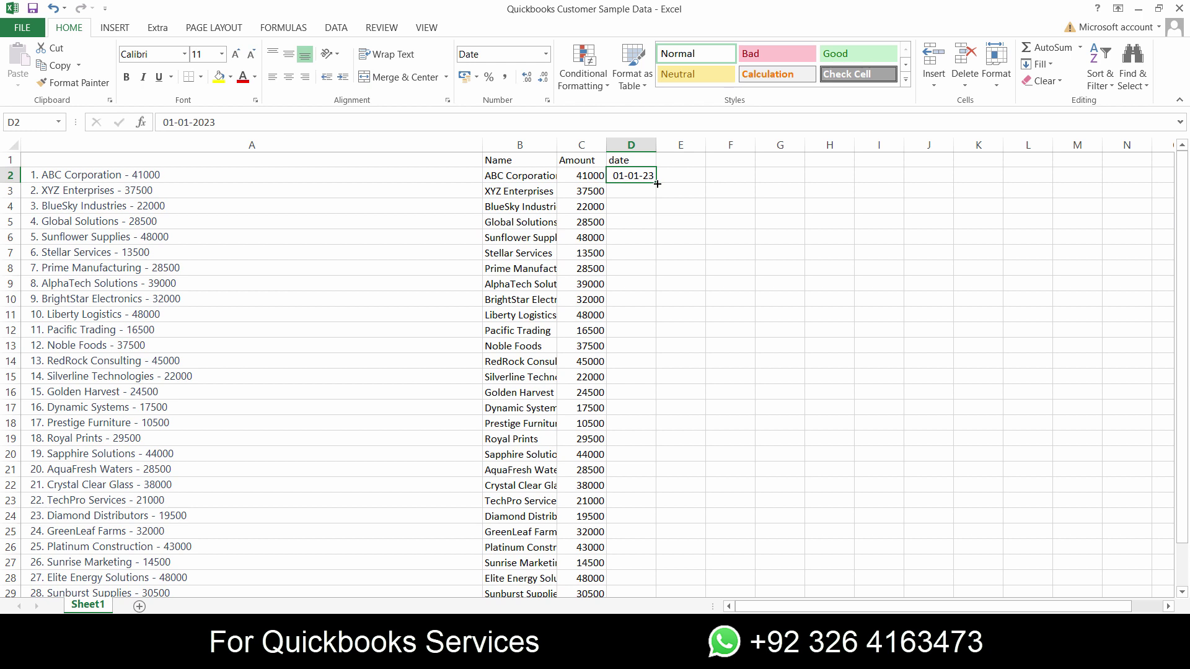
double_click(657, 184)
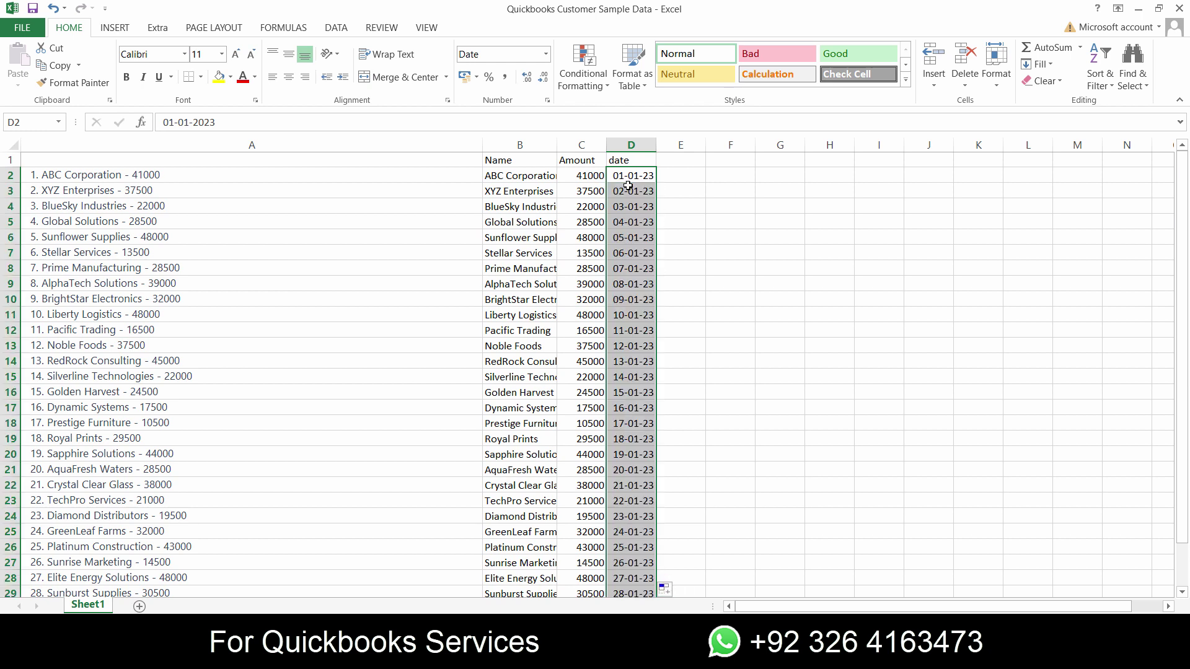
click(669, 587)
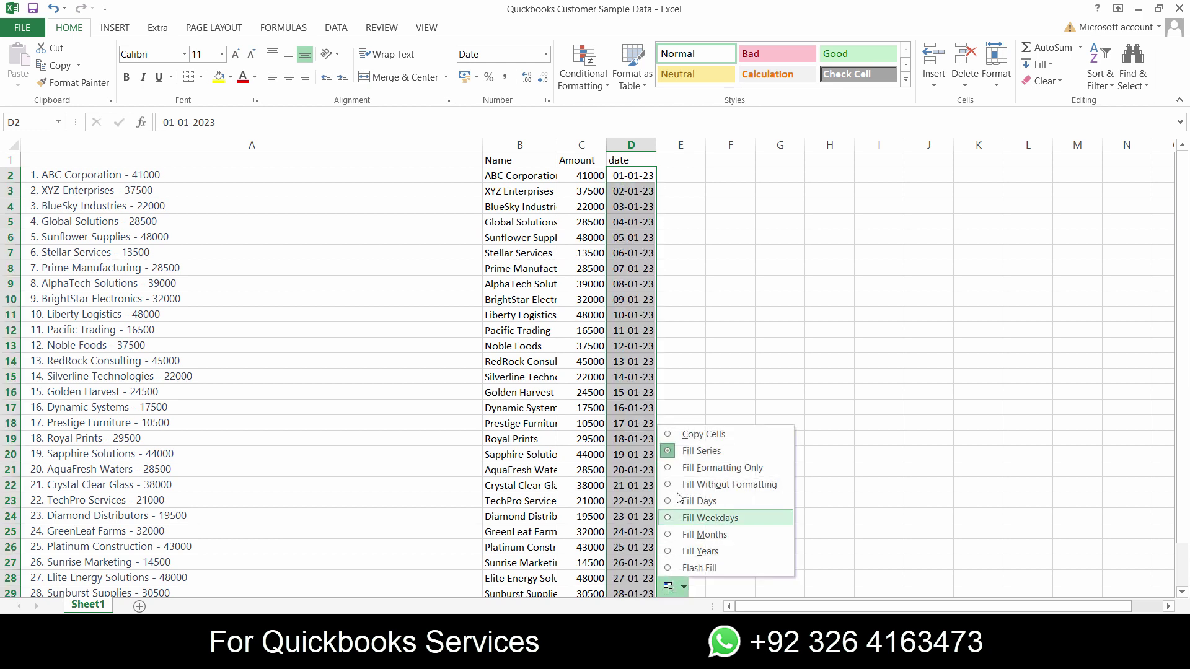
click(701, 434)
Step: Copy the vendor names, amounts and dates in B2:D31
key(Left)
key(Left)
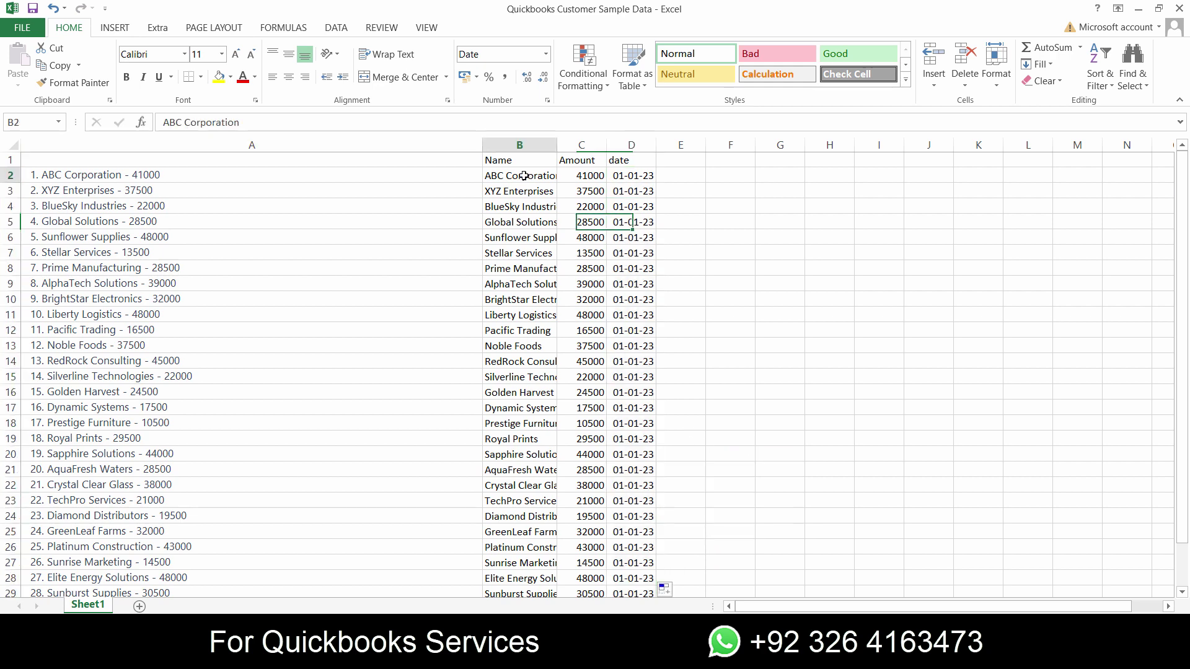
key(ctrl+shift+Right)
key(ctrl+shift+Down)
key(ctrl+c)
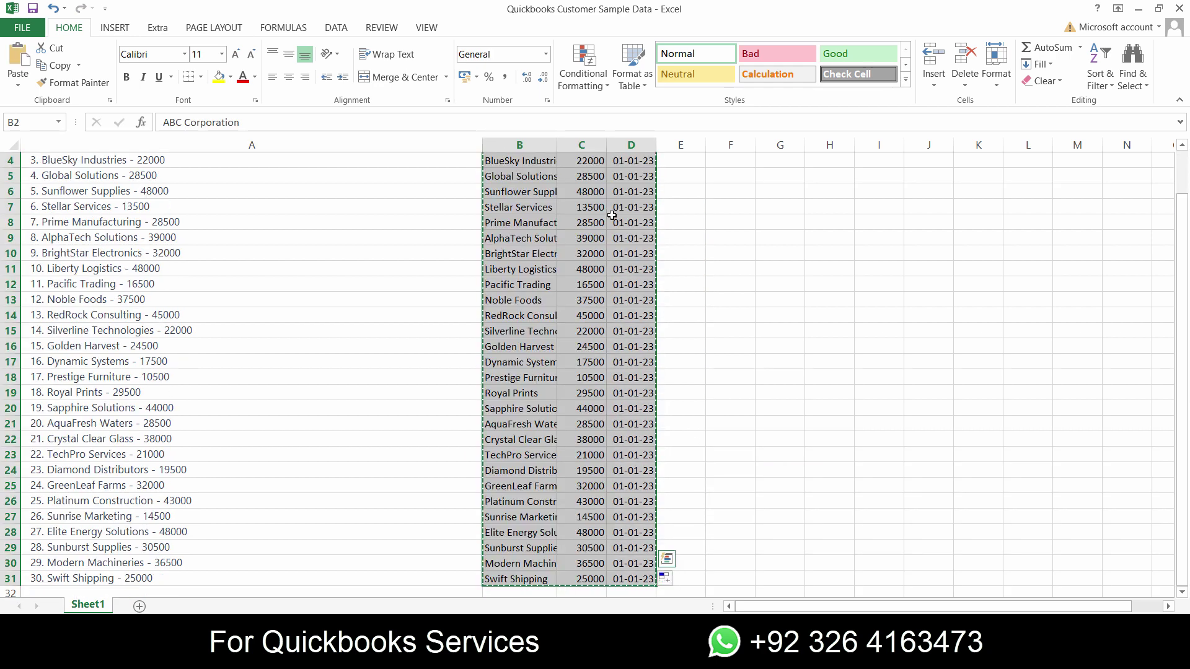
key(alt+Tab)
Step: Paste the 30 vendor rows into the Vendor Name grid, save them, and close the window
click(362, 184)
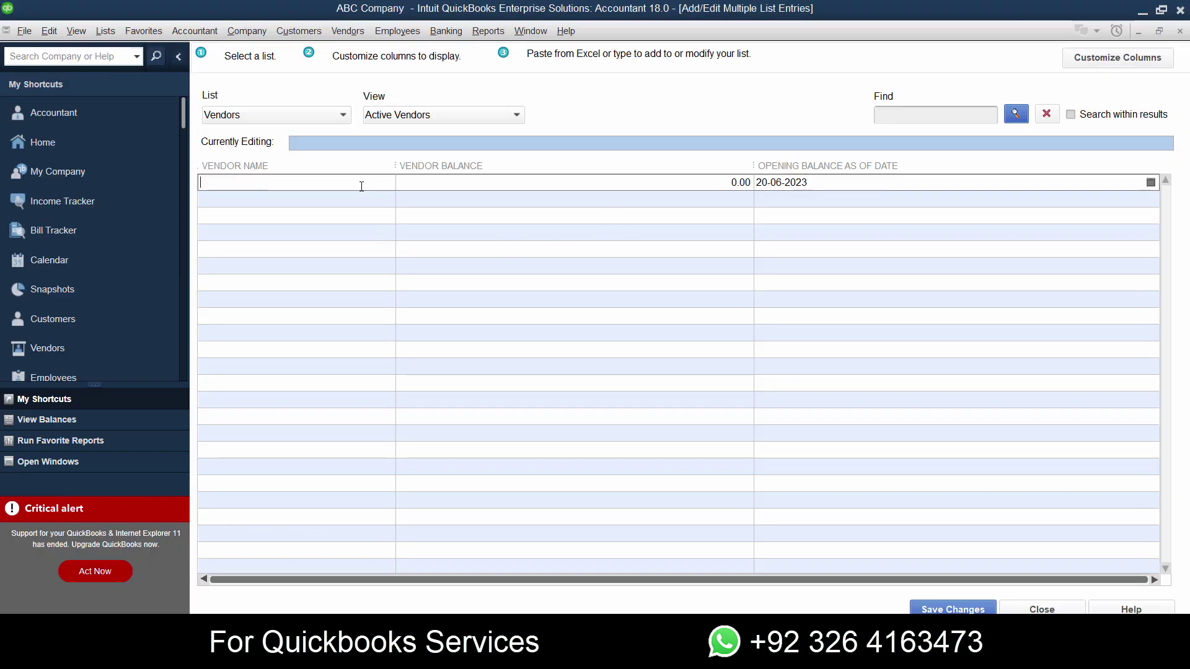
key(ctrl+v)
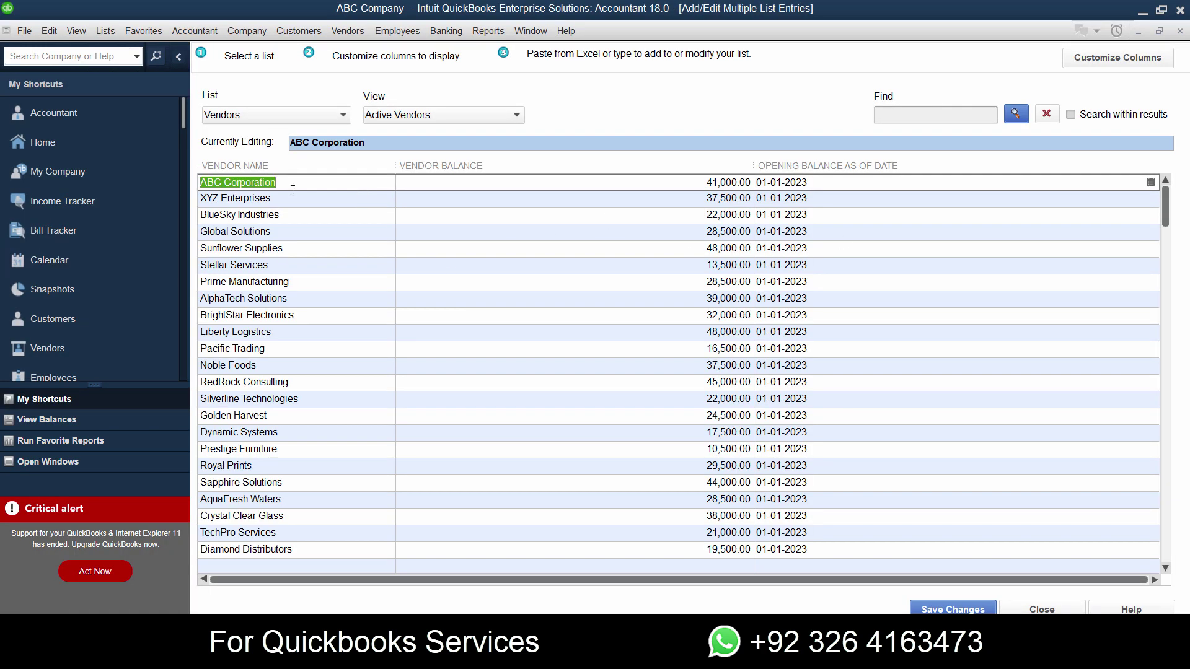
scroll(902, 329, down, 3)
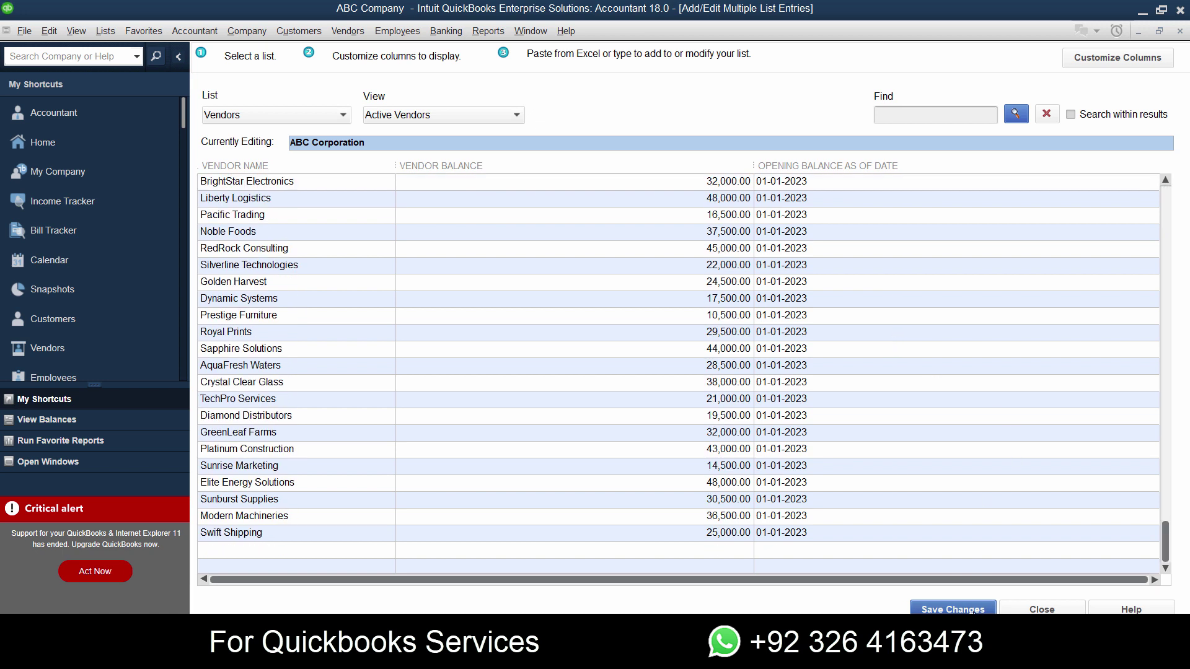
click(952, 610)
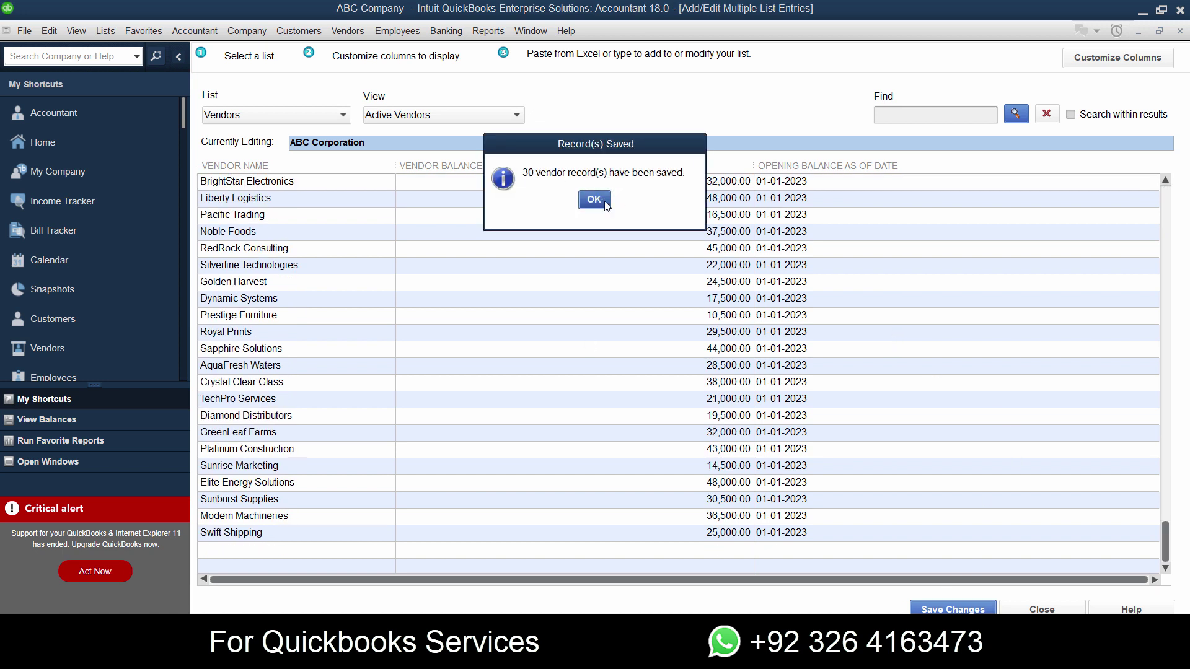
click(604, 202)
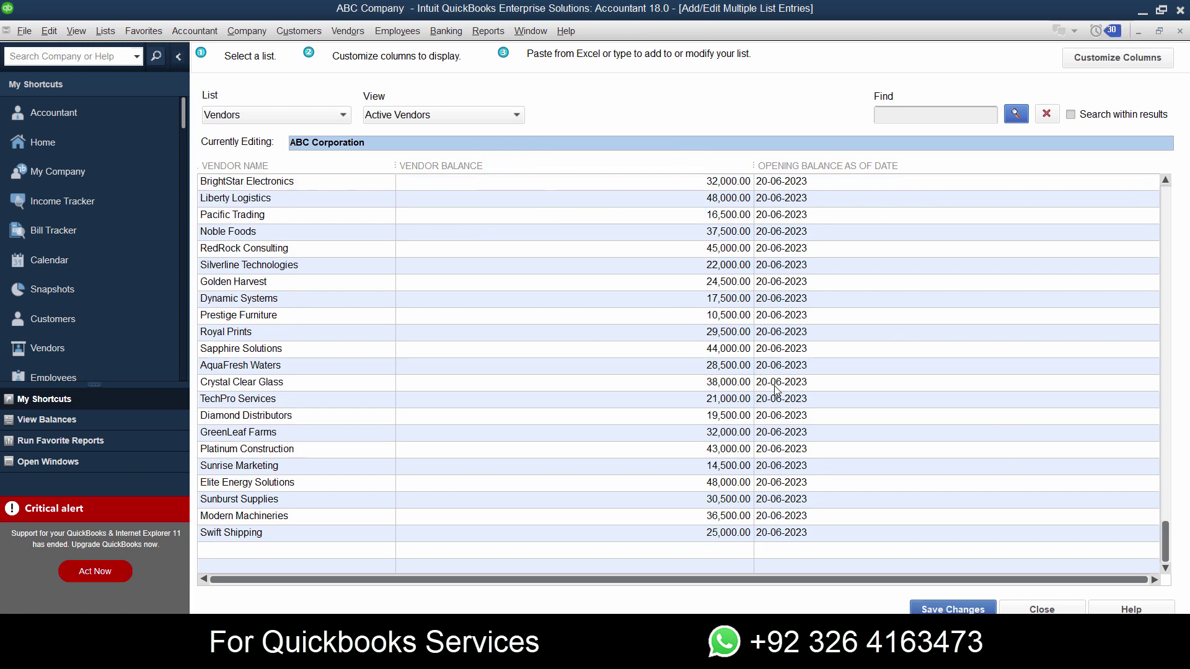
click(1041, 610)
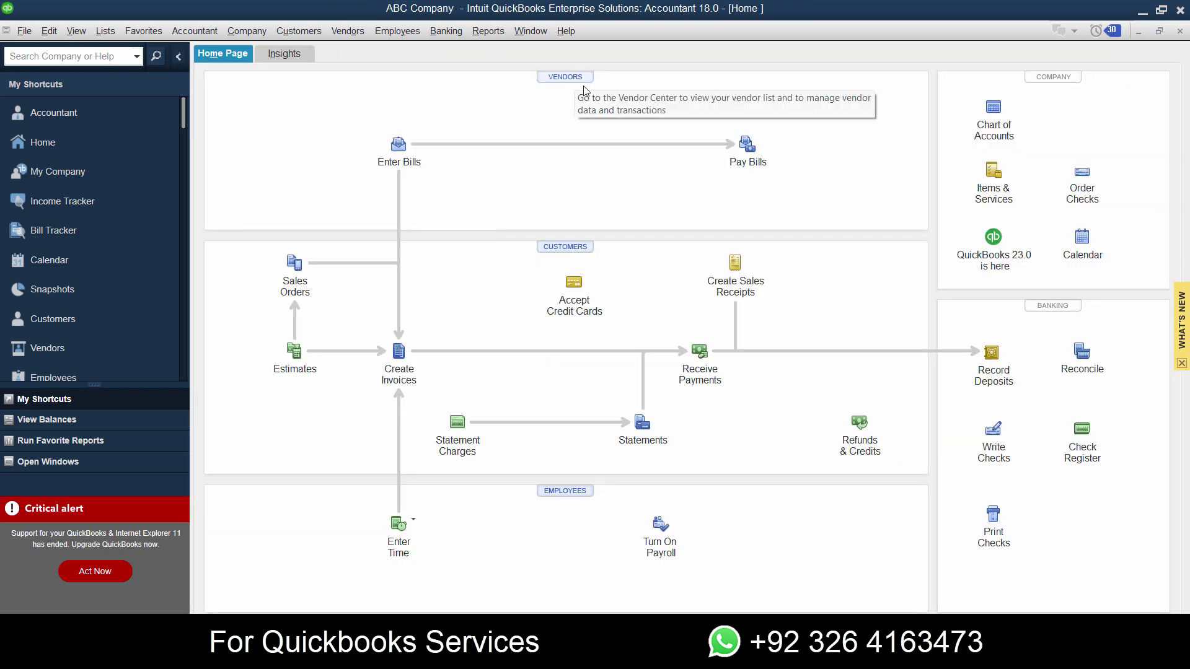
Step: Open Add/Edit Multiple Items from the Item List, switch between Non-Inventory Parts and Service Items, then close
click(1003, 183)
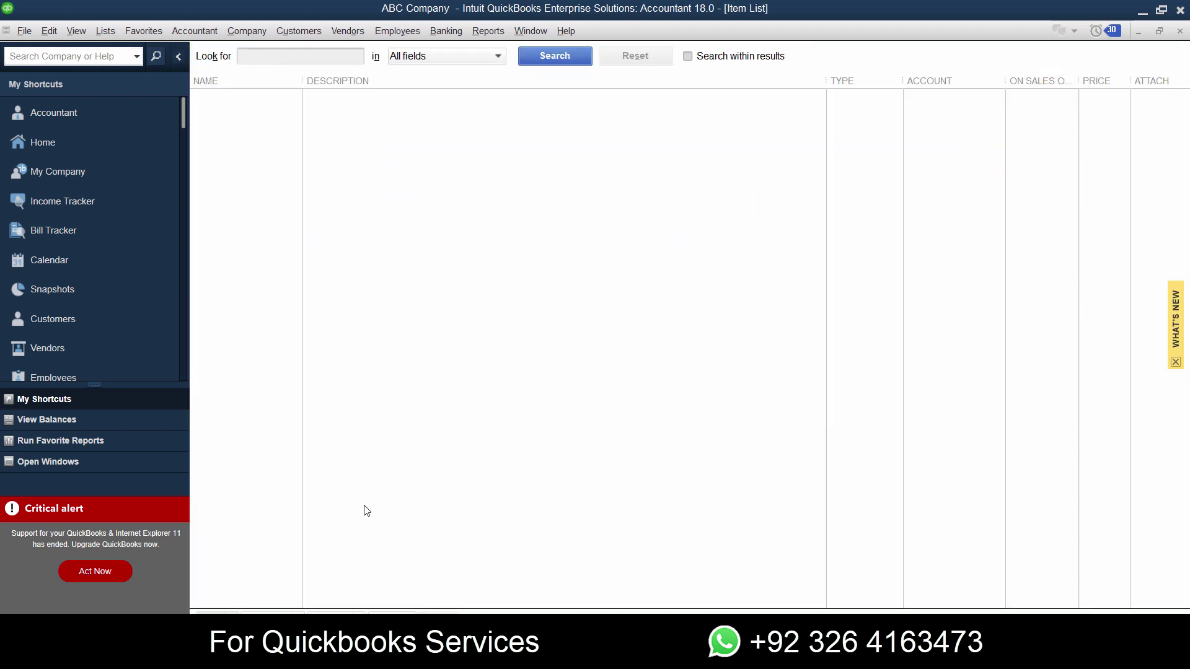
click(216, 612)
click(288, 430)
click(298, 115)
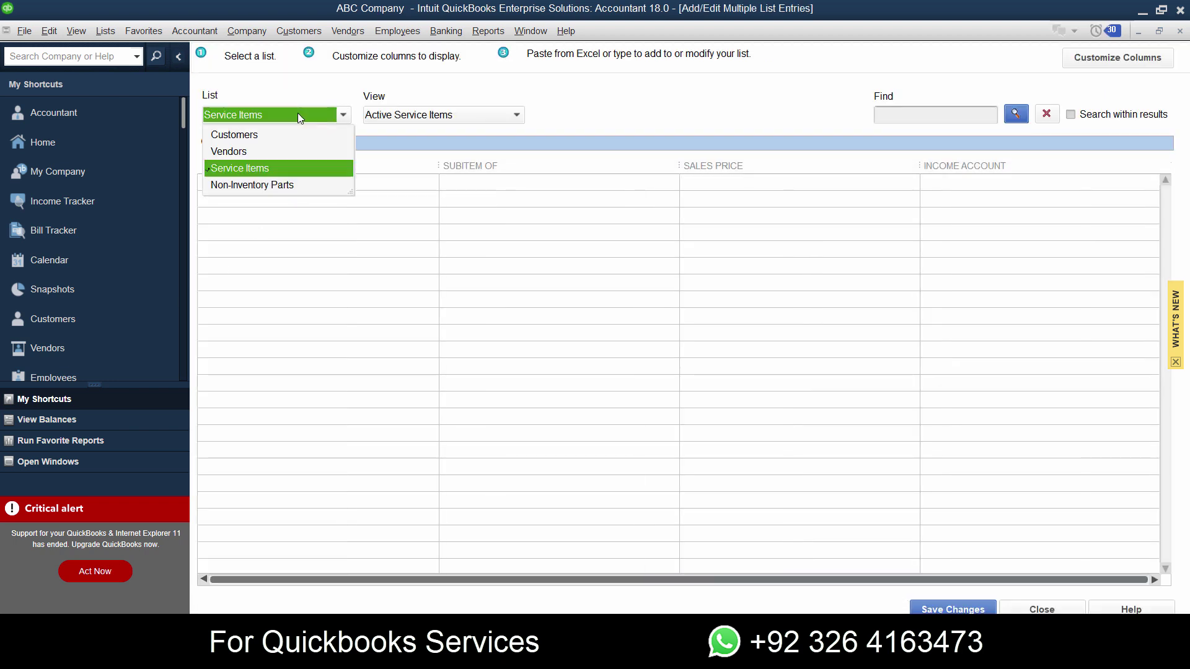
click(259, 185)
click(270, 114)
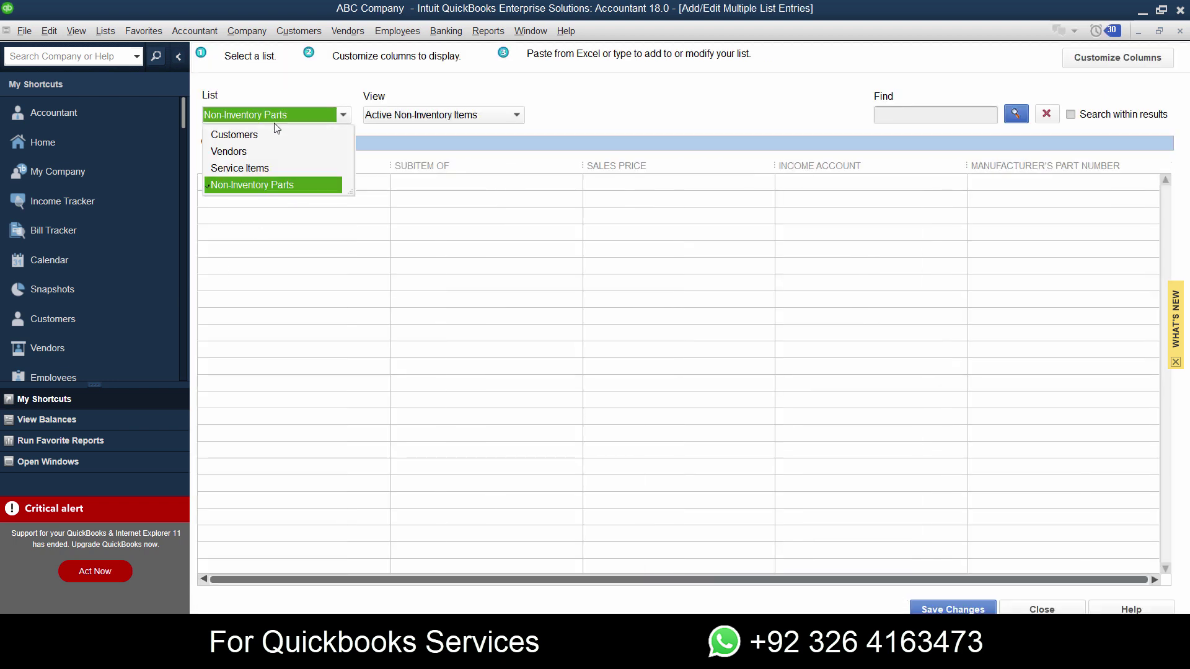
click(269, 168)
click(265, 120)
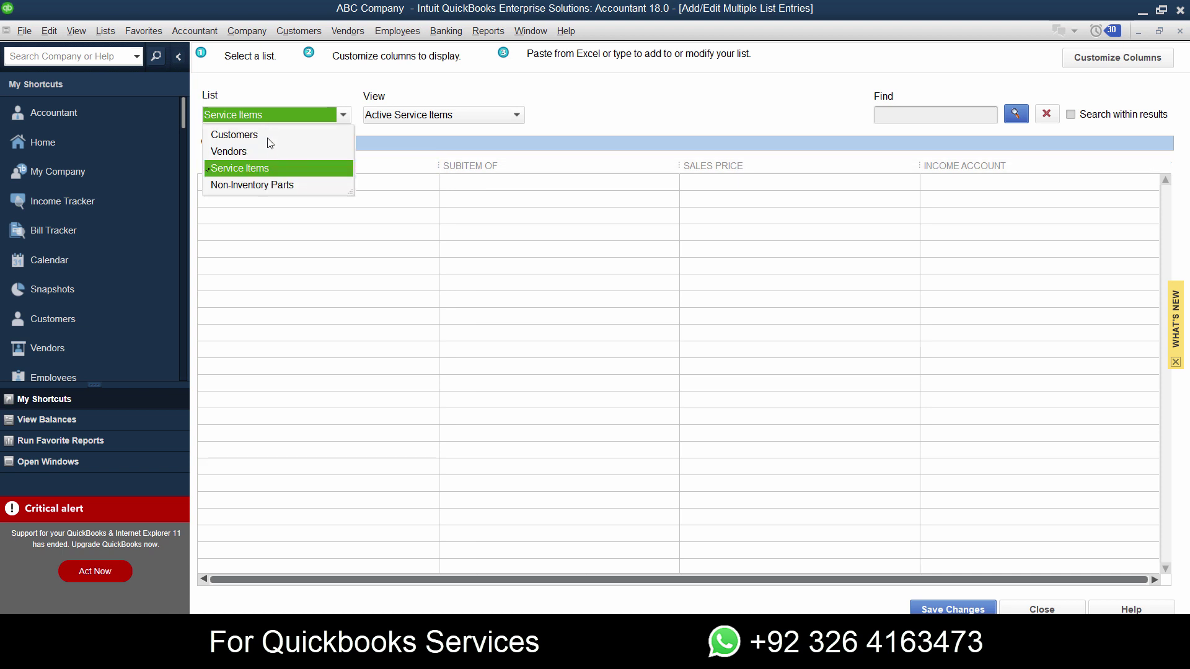
click(268, 186)
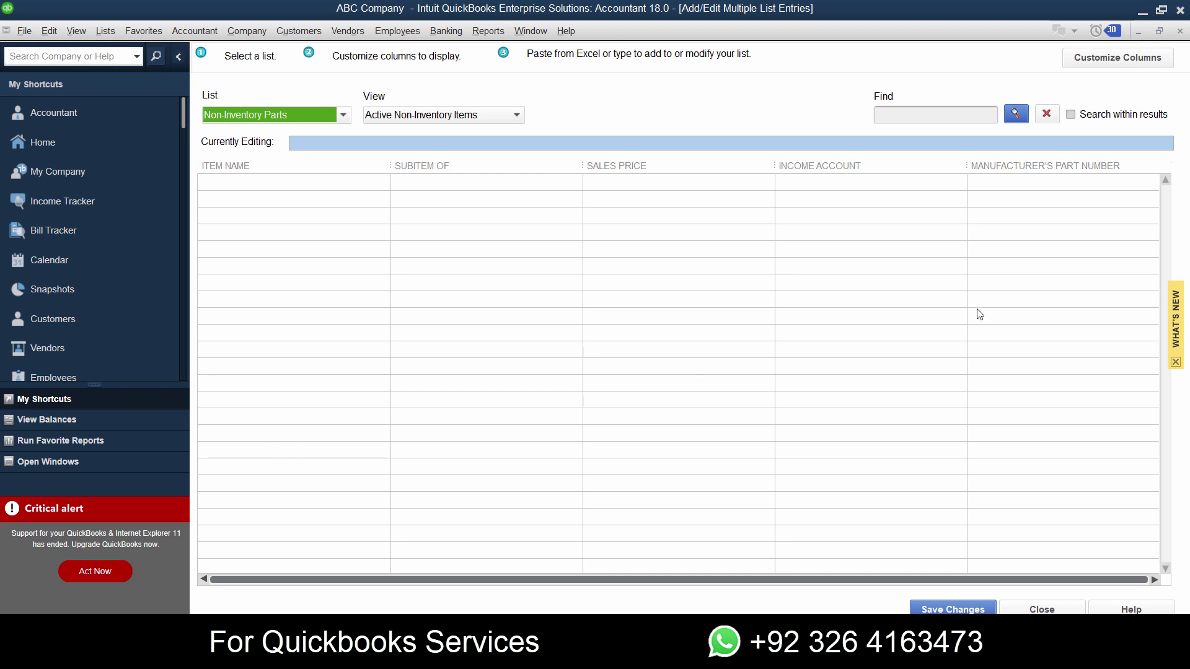
click(1179, 32)
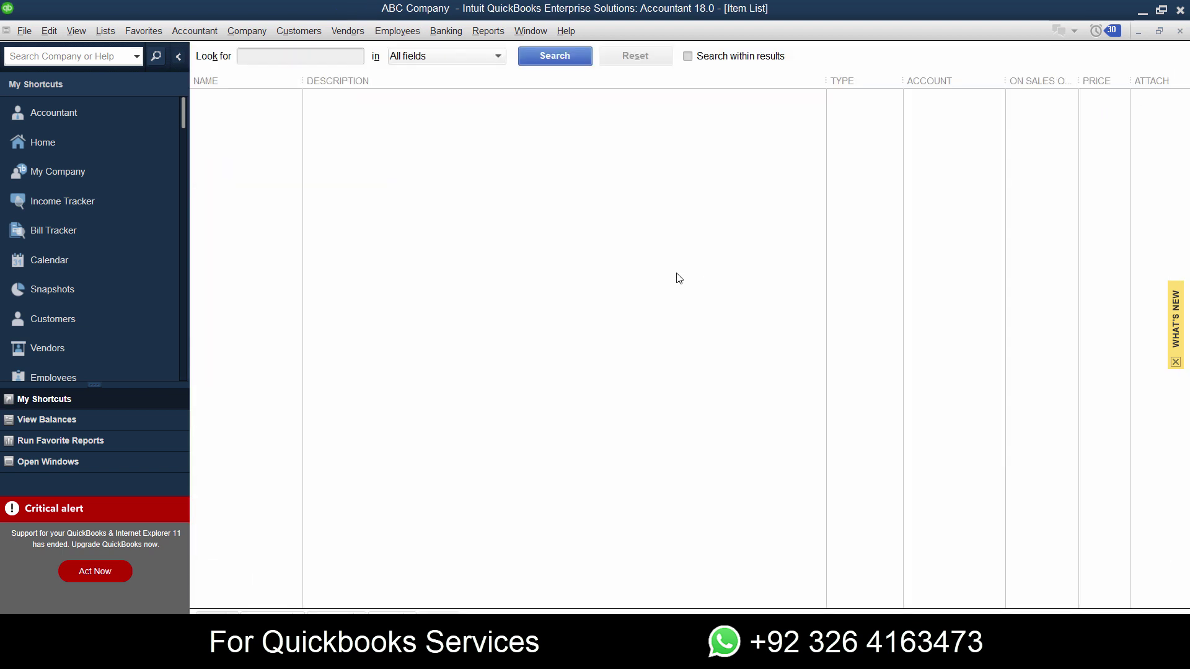